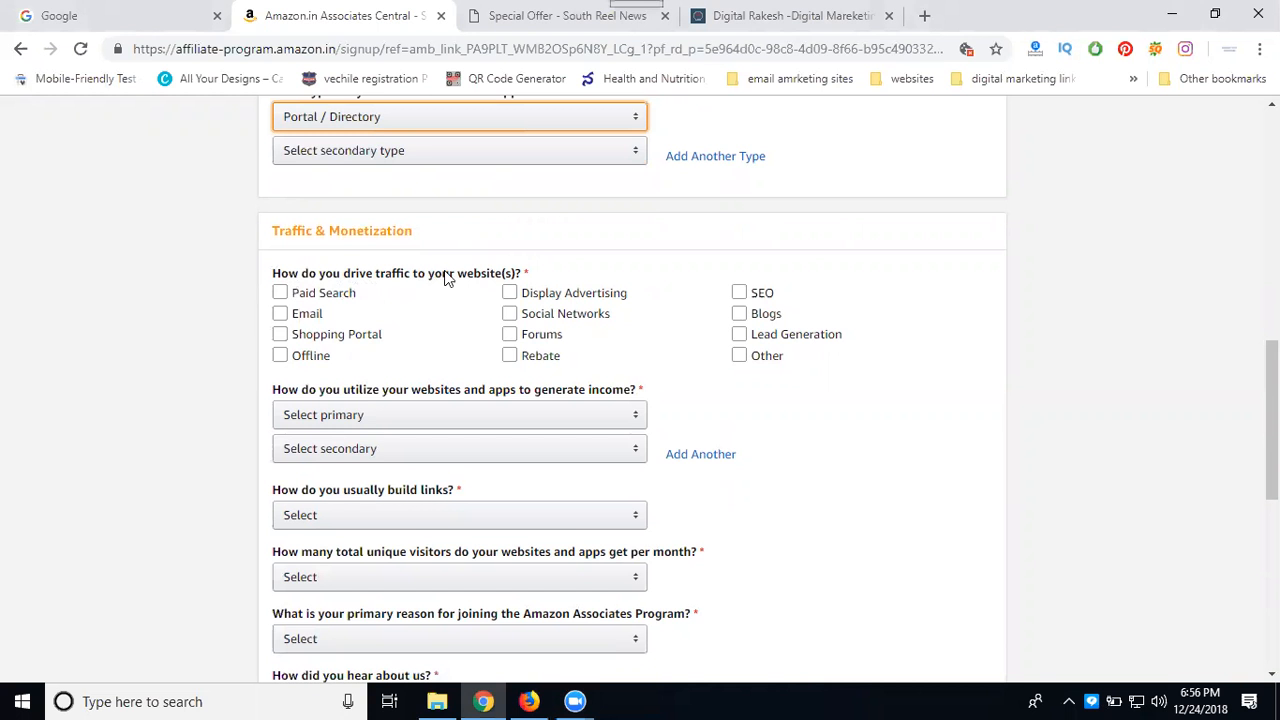
Mark SEO, Social Networks and Blogs as the ways traffic is driven to the website
left_click(353, 355)
left_click(310, 356)
left_click(760, 313)
left_click(760, 295)
left_click(576, 318)
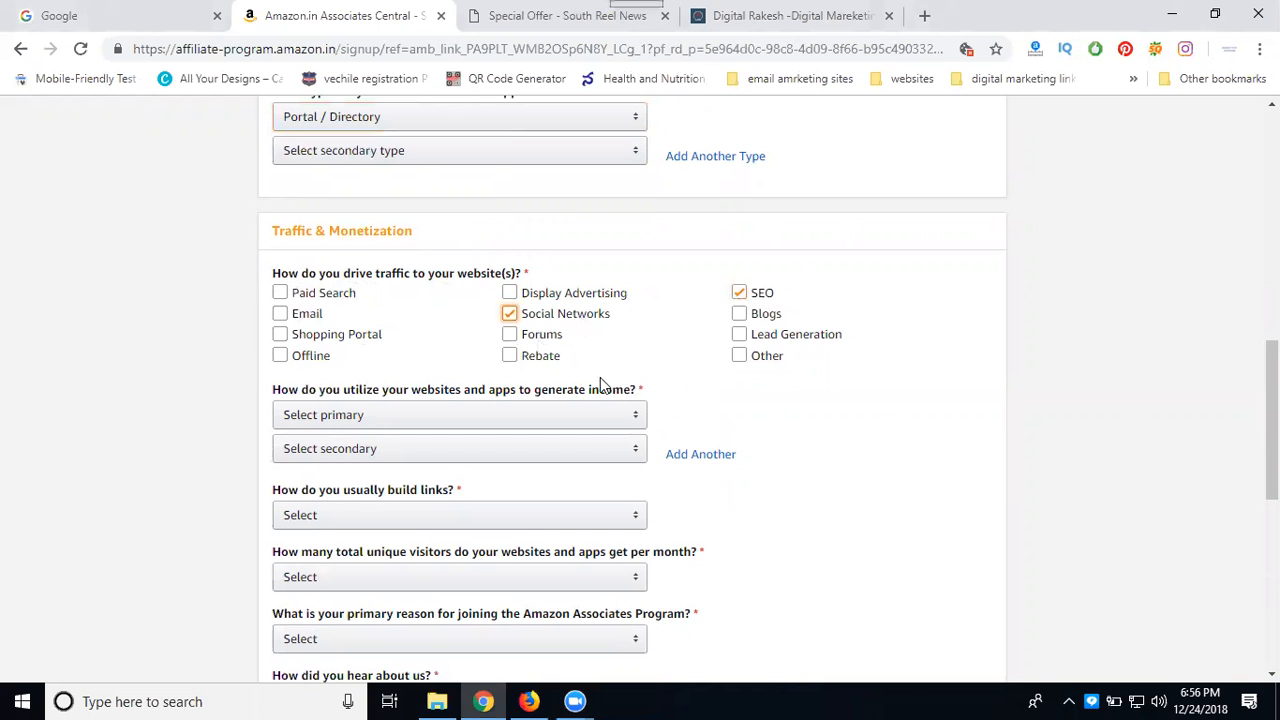
left_click(741, 315)
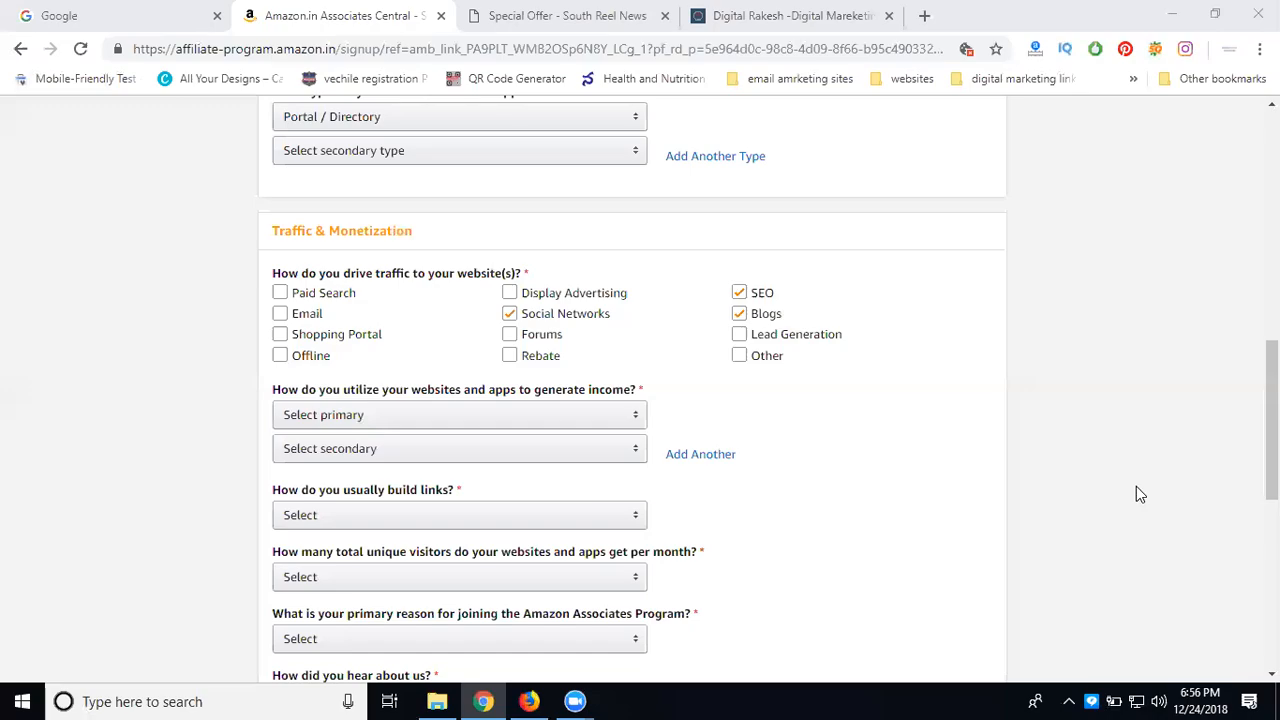
left_click(336, 336)
left_click(336, 336)
left_click(334, 360)
left_click(314, 357)
Set the primary income method to "Amazon Associates is the only monetization I use" and the secondary one to eBay Affiliate Program
scroll(114, 366, "down", 1)
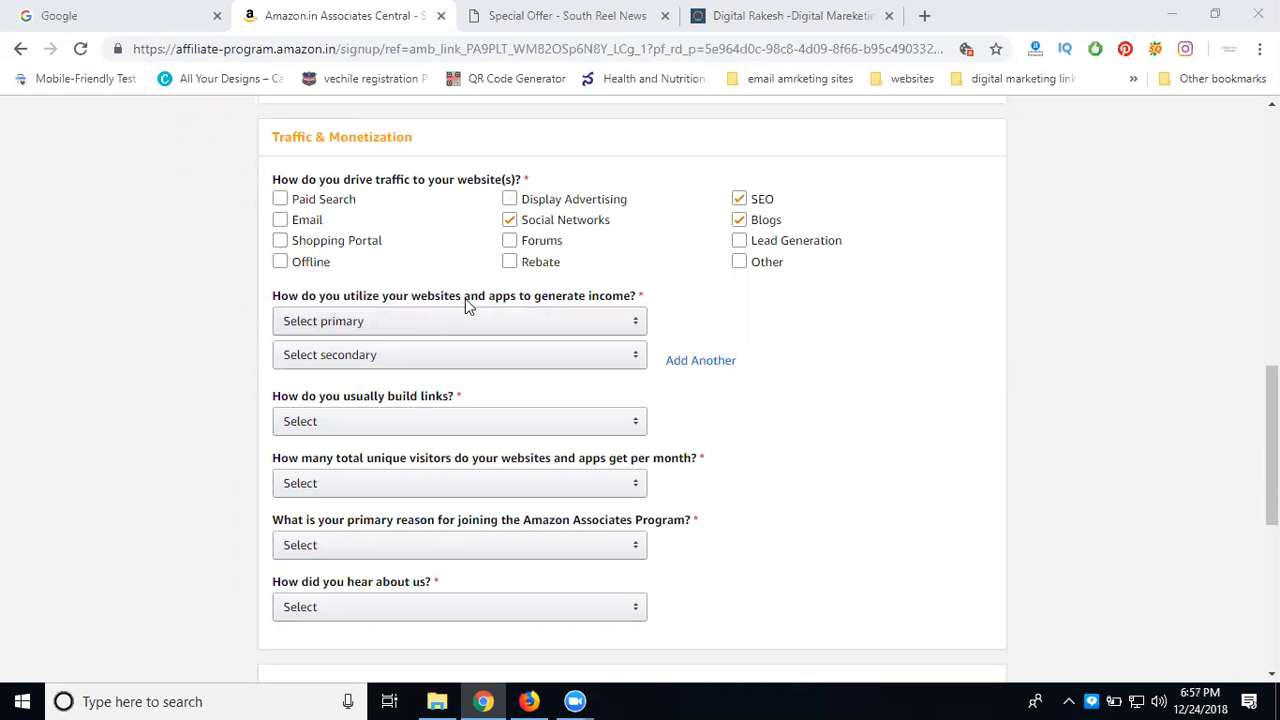
left_click(369, 324)
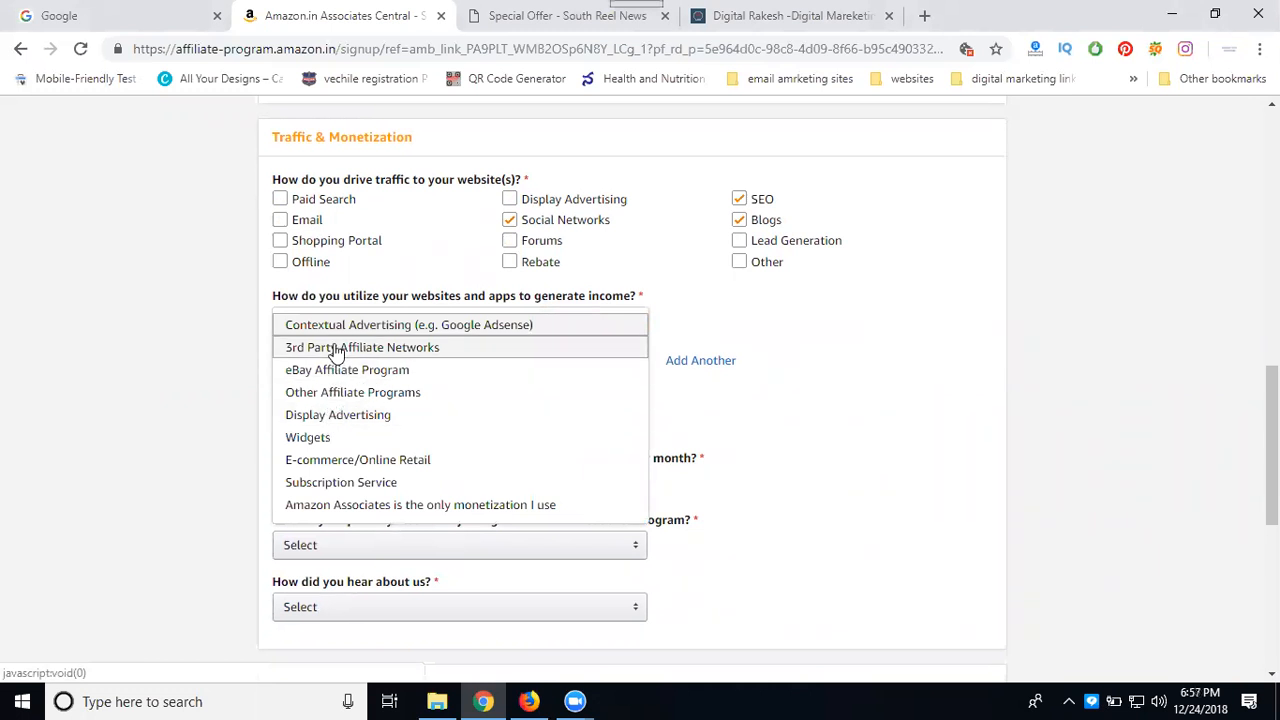
left_click(341, 507)
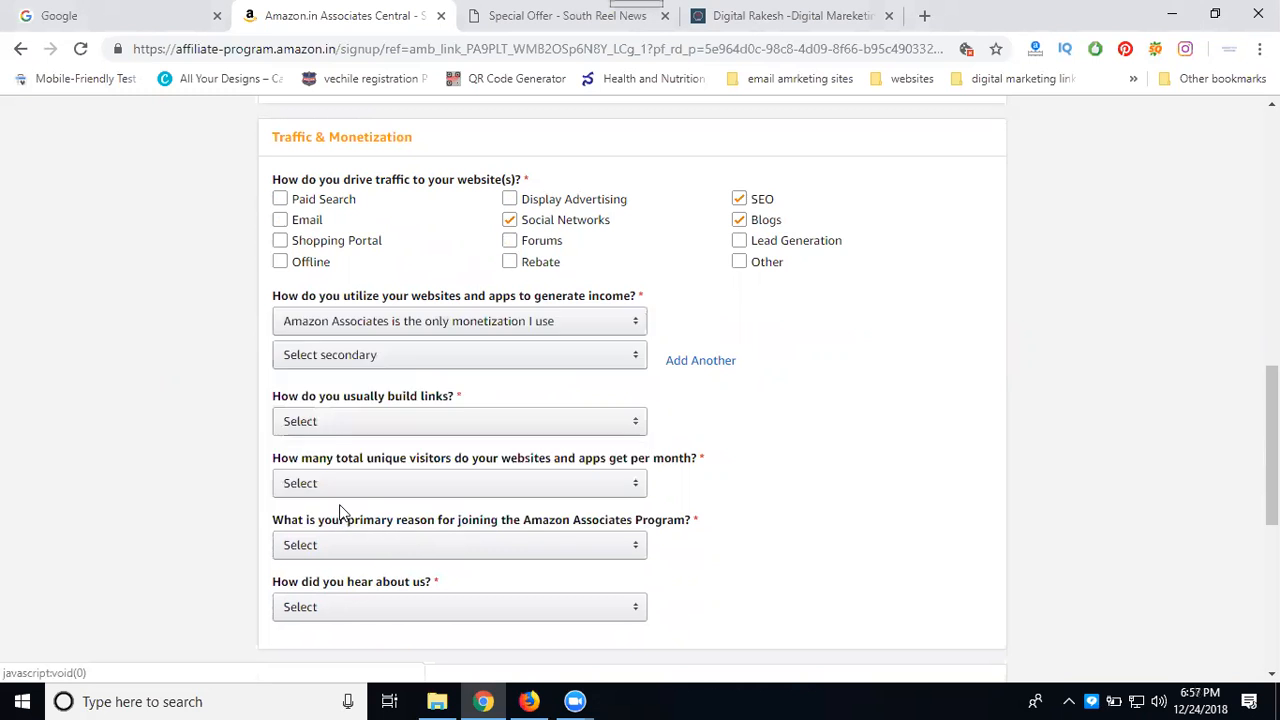
left_click(319, 366)
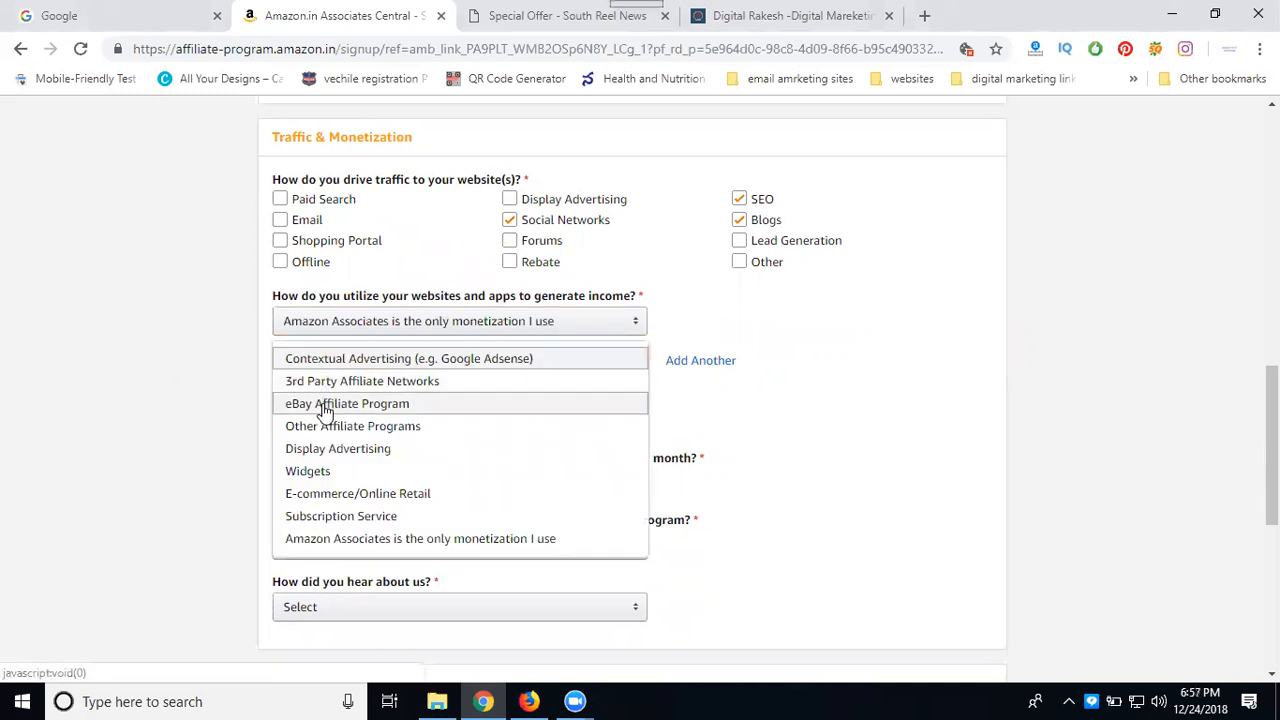
left_click(321, 409)
Set the usual link-building method to Content Management System and the monthly unique visitors to From 5,001 to 50,000
scroll(191, 390, "down", 1)
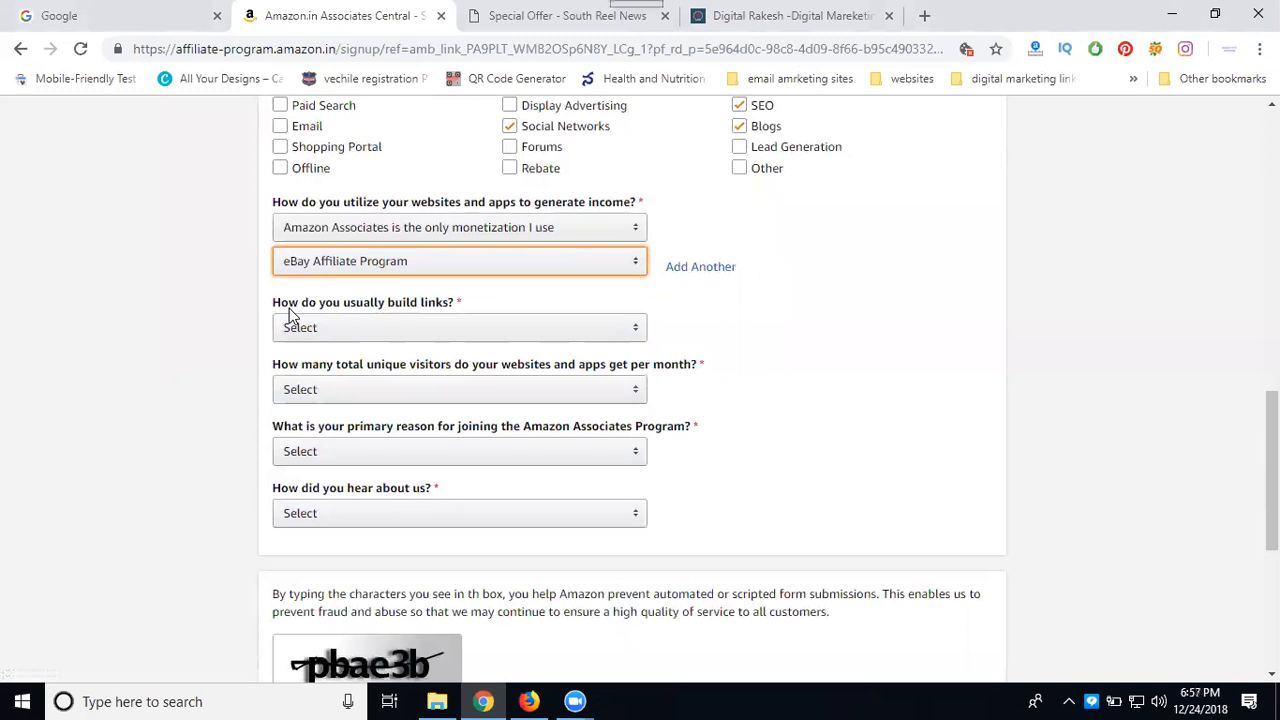
left_click(374, 330)
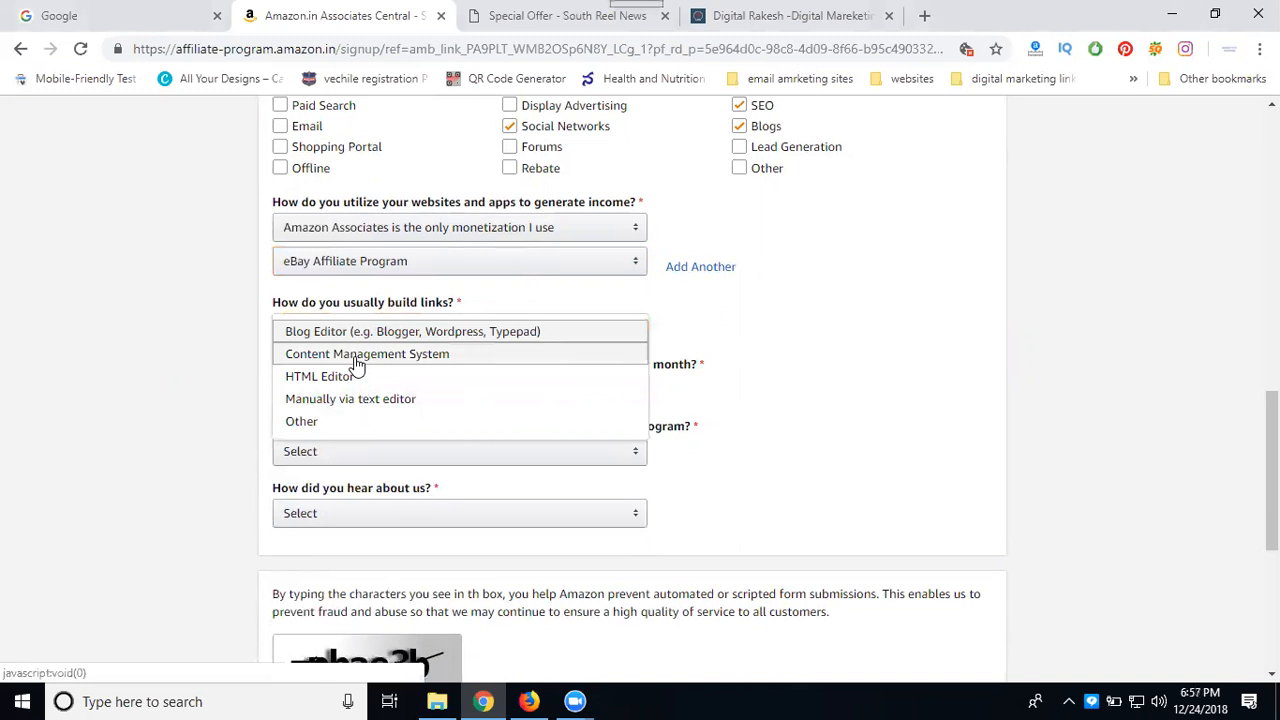
left_click(357, 360)
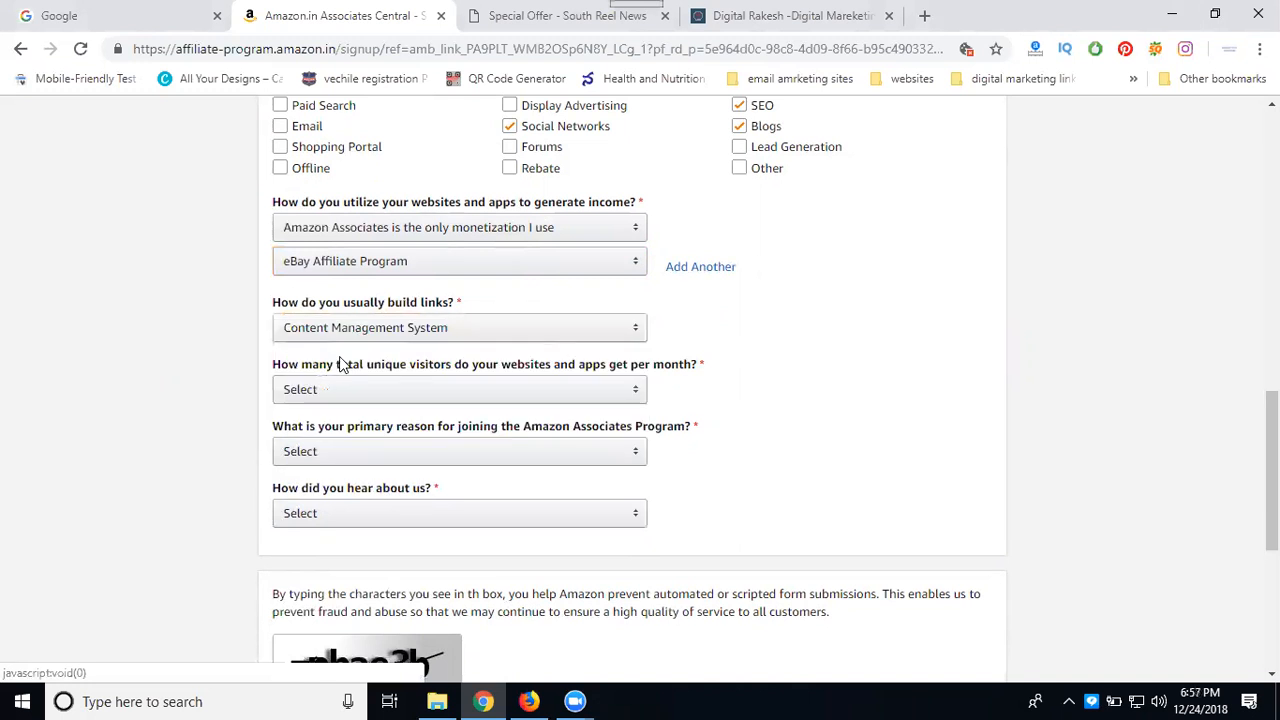
scroll(346, 360, "down", 1)
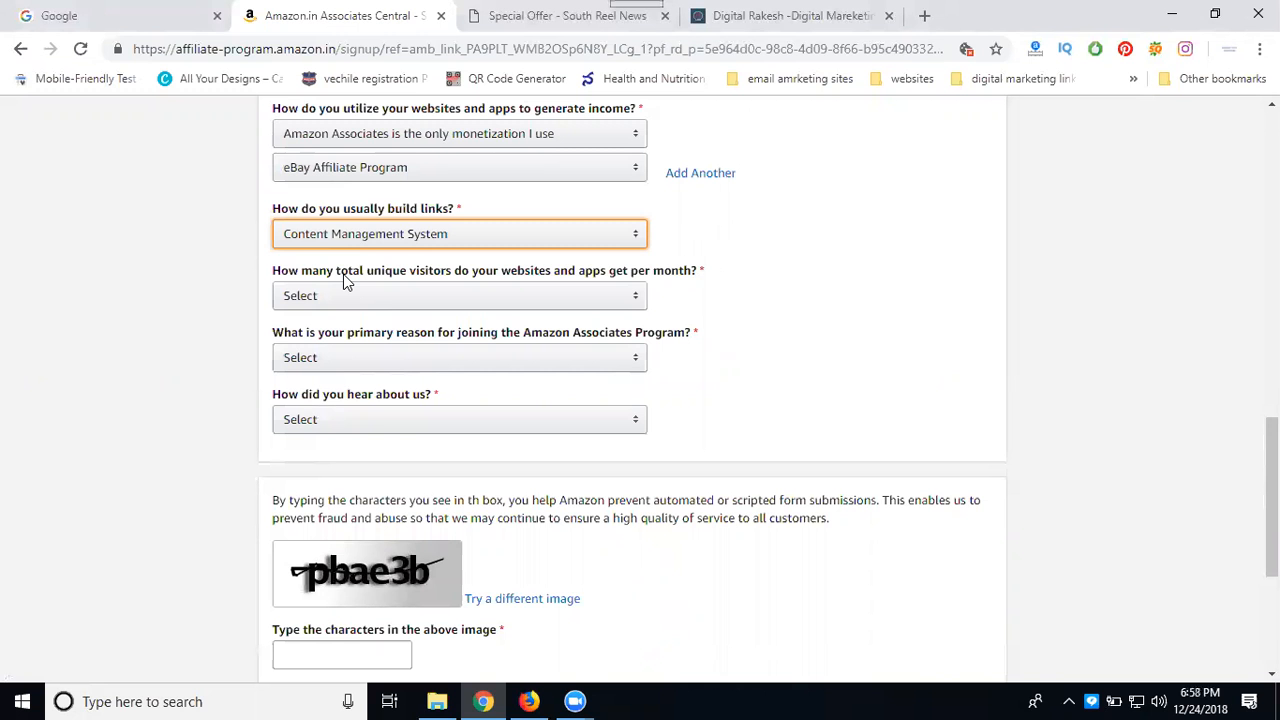
left_click(345, 292)
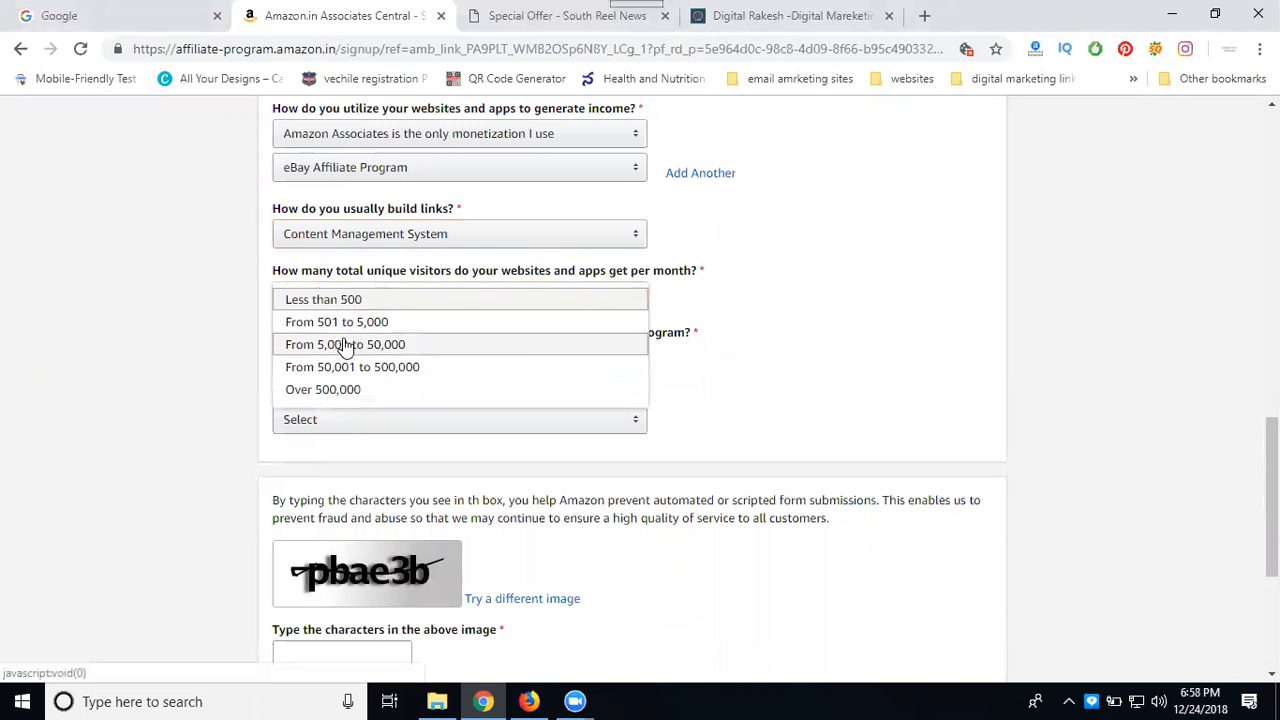
left_click(345, 345)
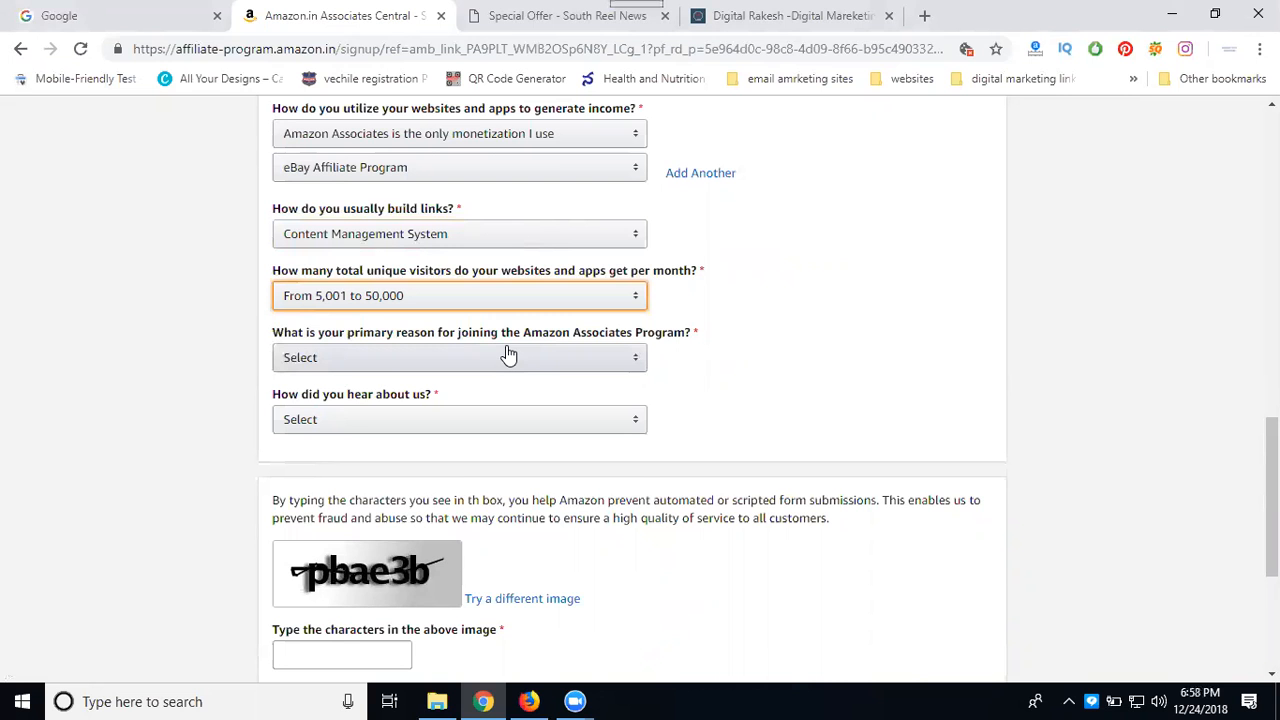
Give "To monetize my site" as the primary reason for joining and Online Search as how the program was heard about
left_click(398, 360)
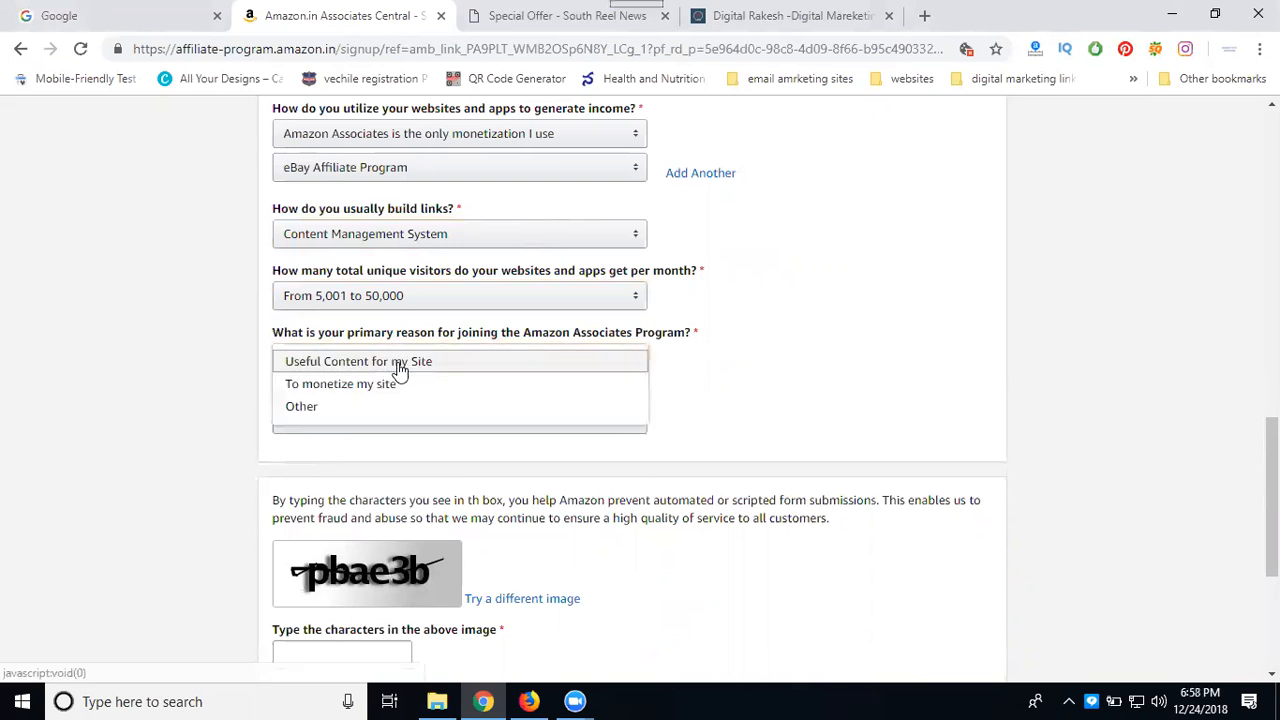
left_click(336, 386)
scroll(140, 310, "down", 2)
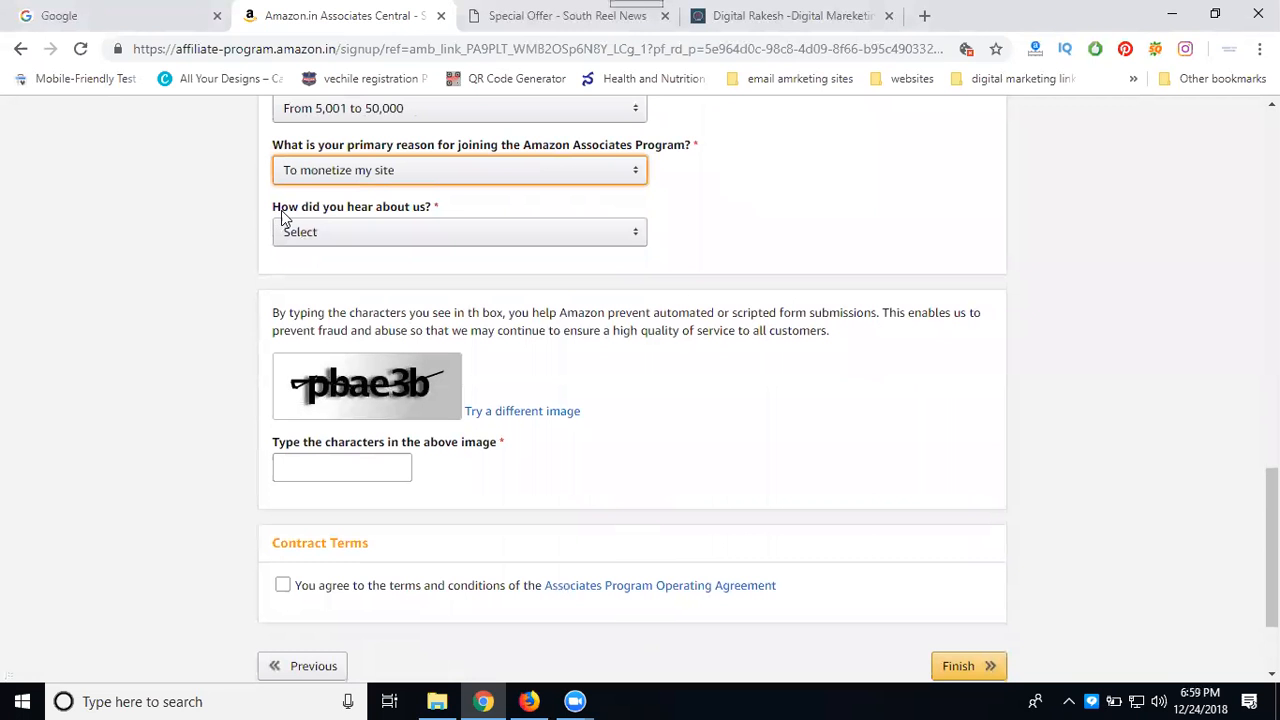
left_click(368, 238)
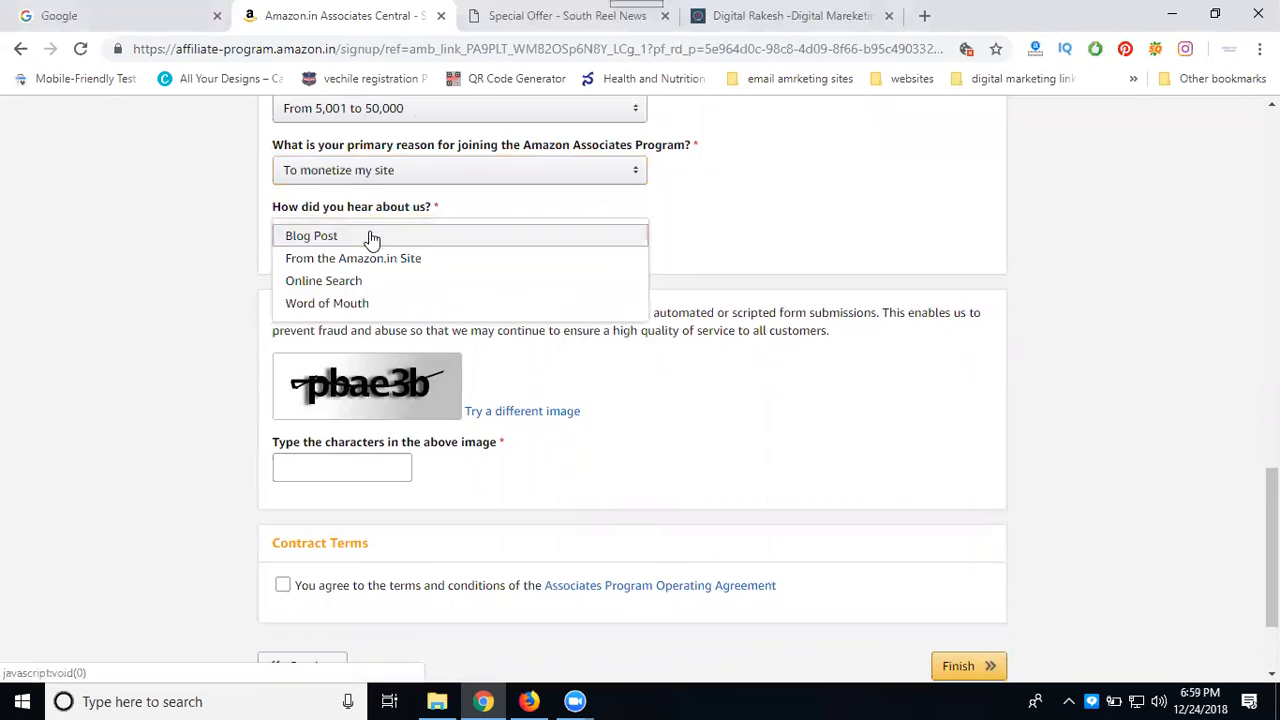
left_click(350, 284)
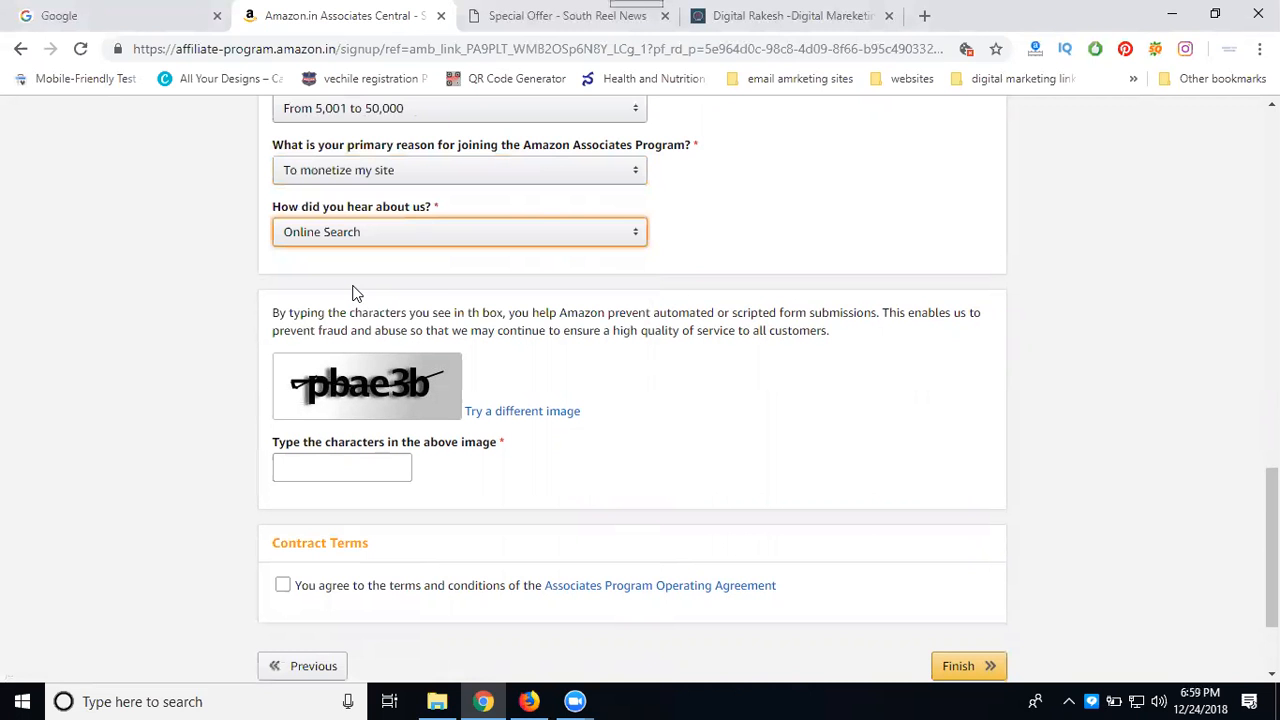
Enter the captcha characters from the image and agree to the Associates Program Operating Agreement
left_click(331, 468)
type("p")
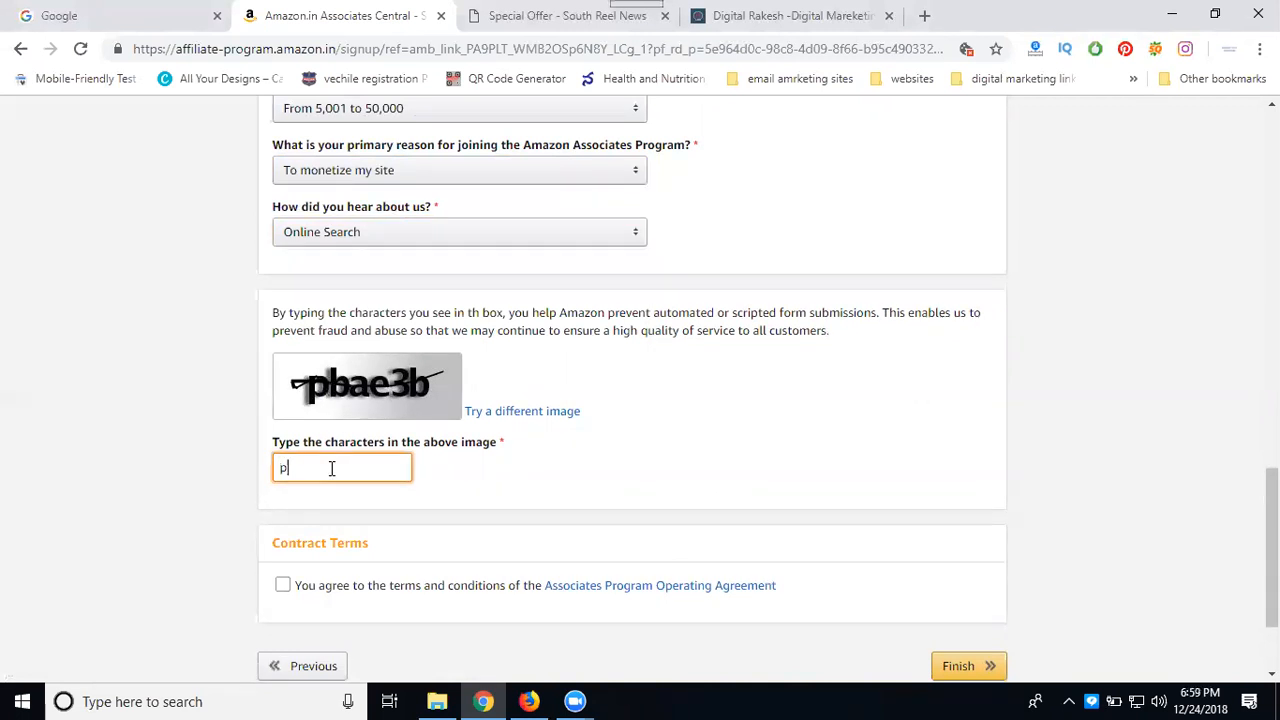
type("bae3b")
left_click(283, 585)
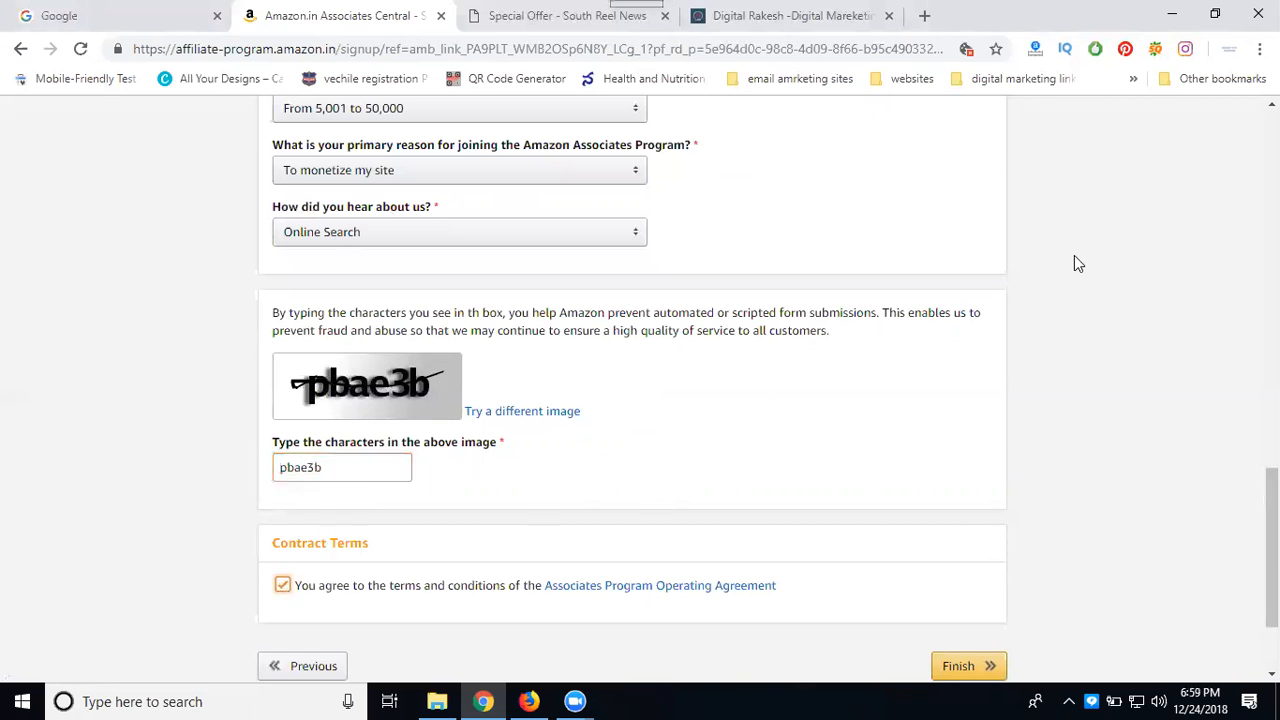
Submit the Associates application and postpone entering the payment and tax information
scroll(1066, 270, "down", 2)
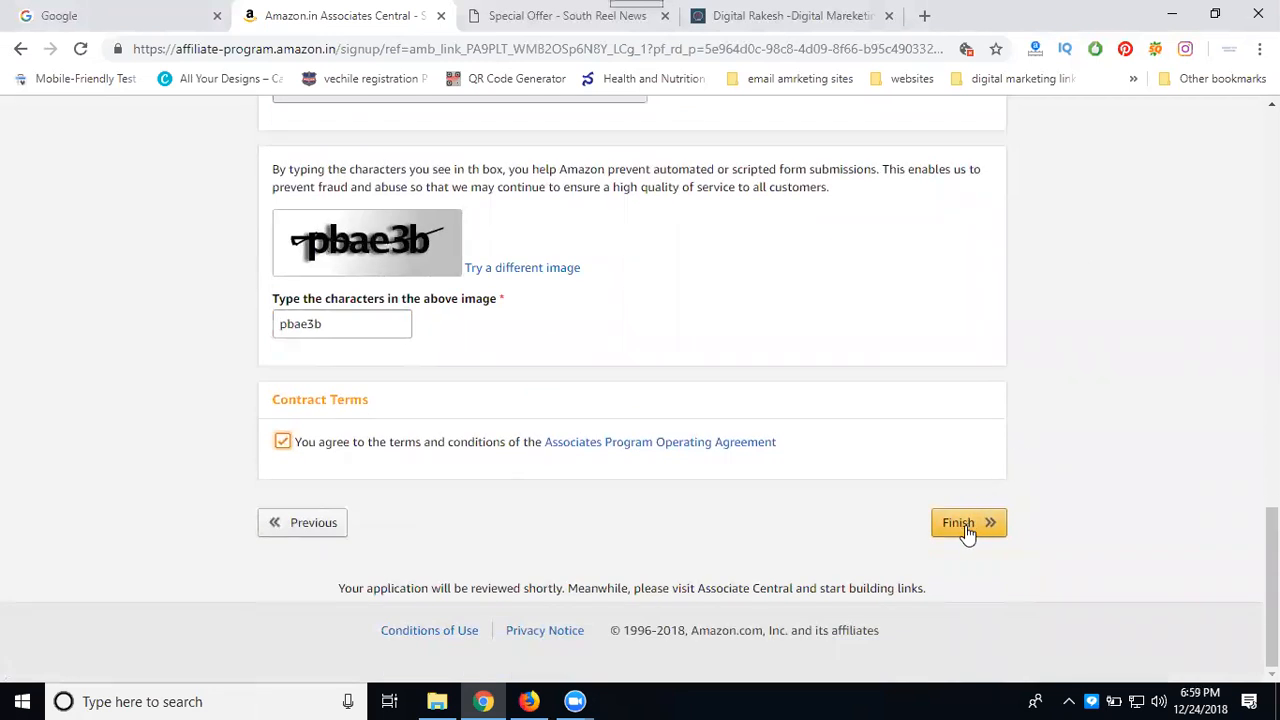
left_click(966, 530)
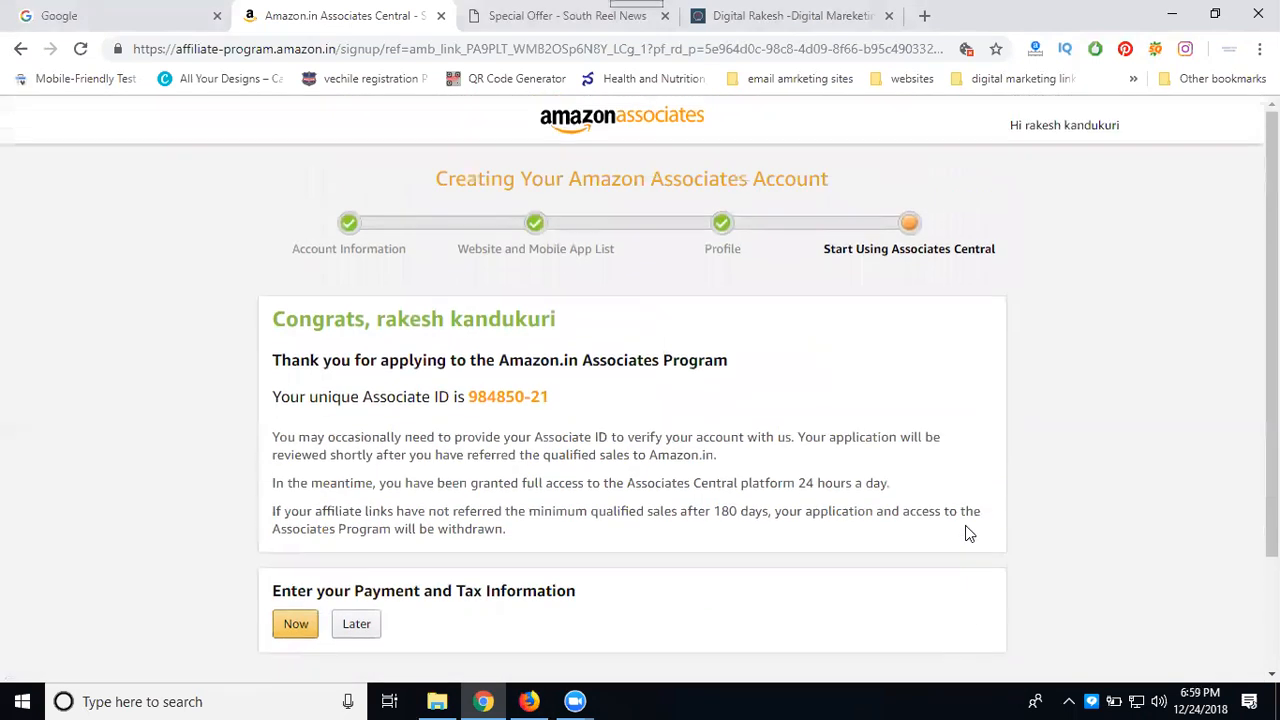
scroll(238, 480, "down", 2)
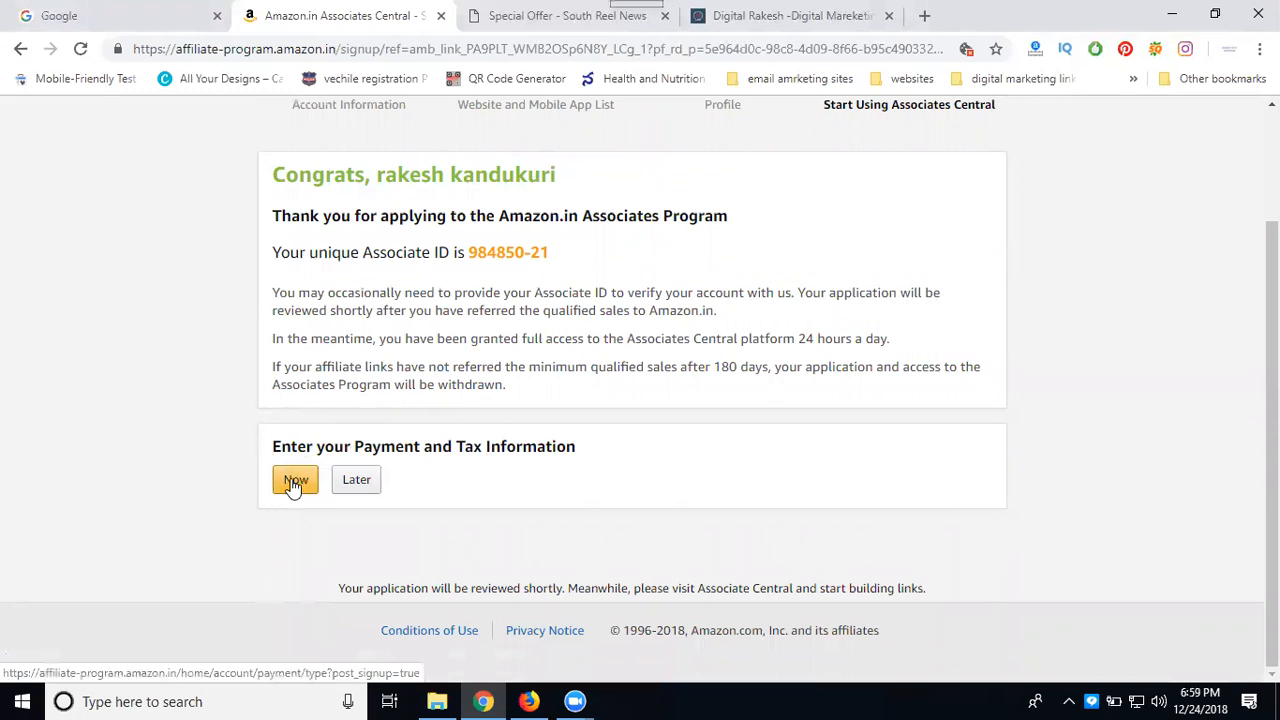
left_click(346, 482)
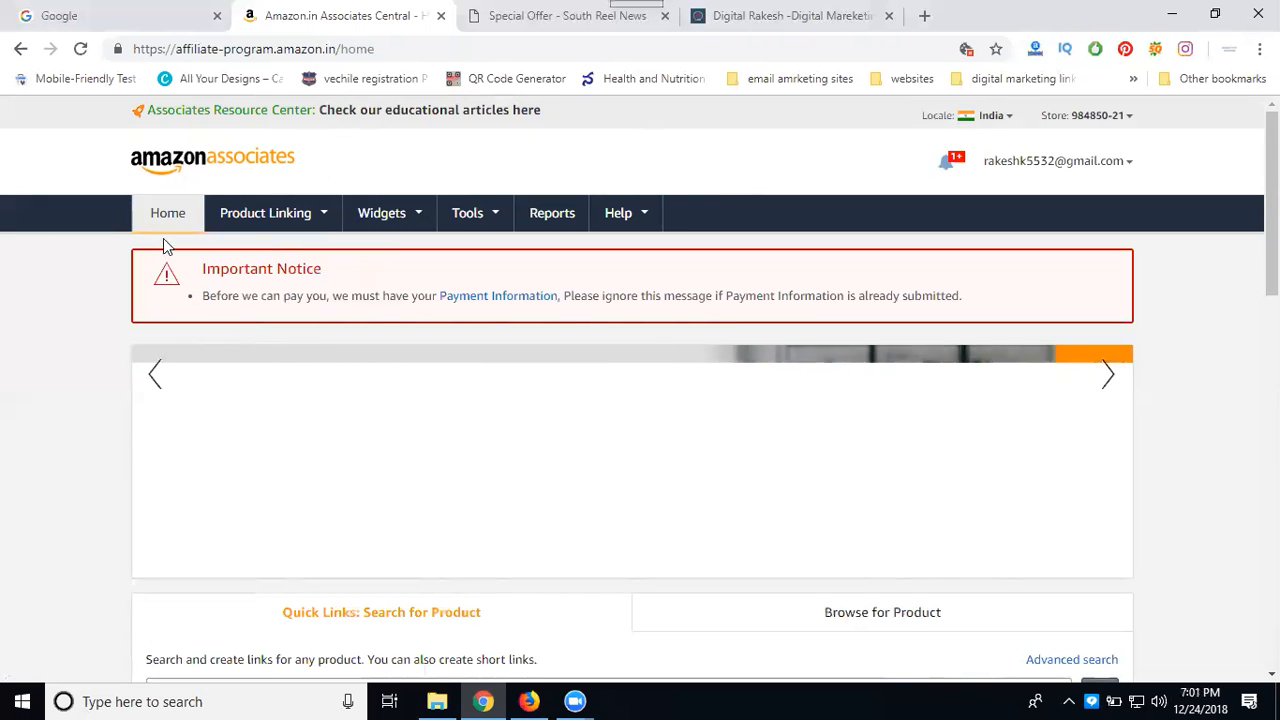
left_click(527, 20)
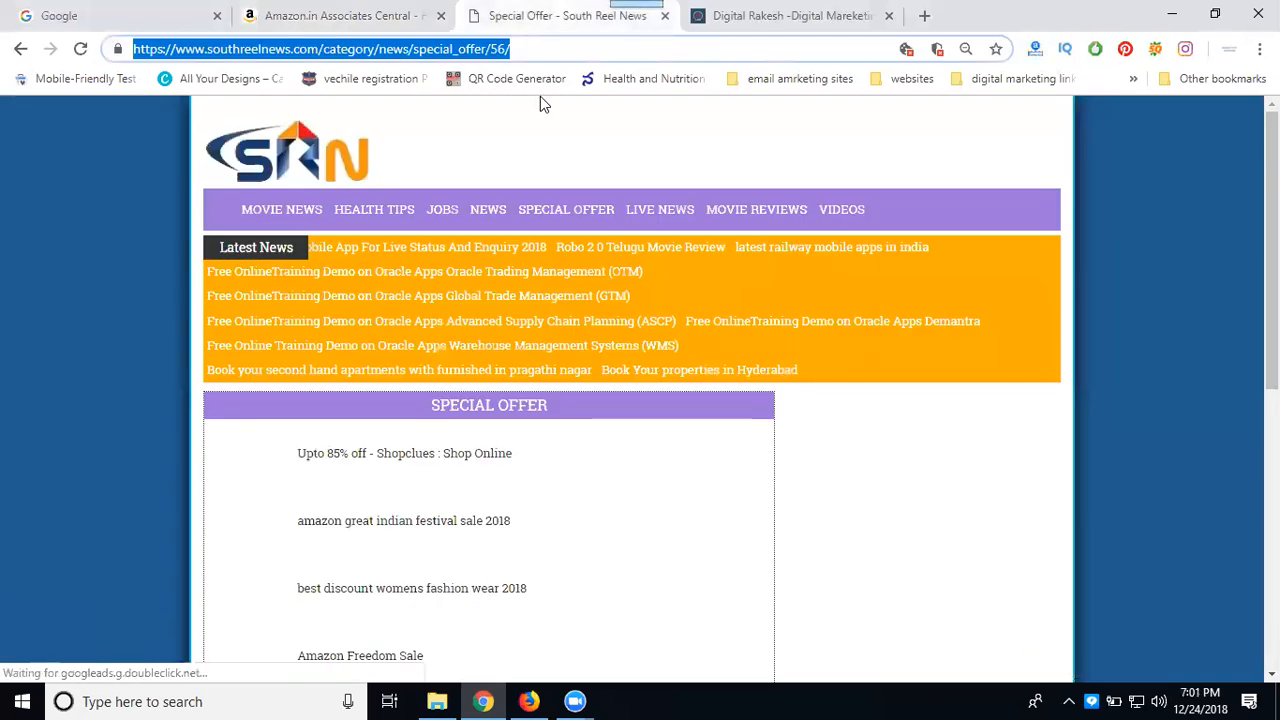
left_click(295, 18)
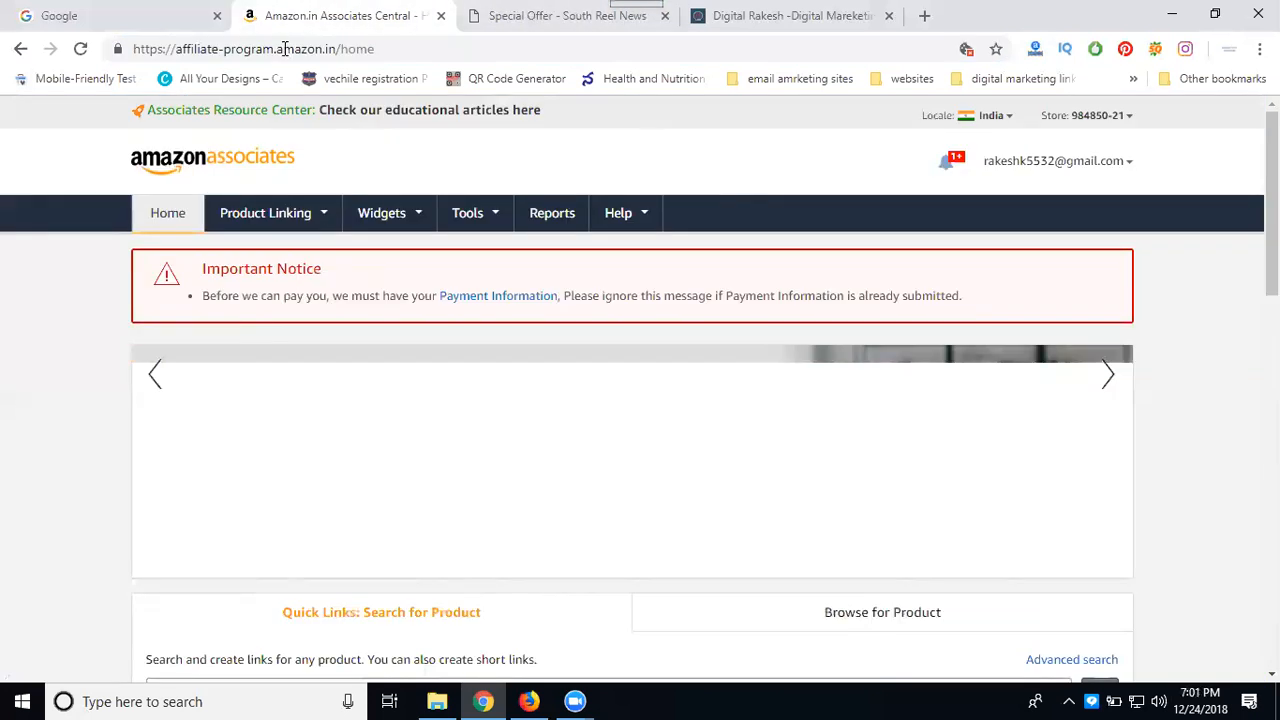
Open the Product Links page and search all of Amazon.in for "mobile"
mouse_move(286, 217)
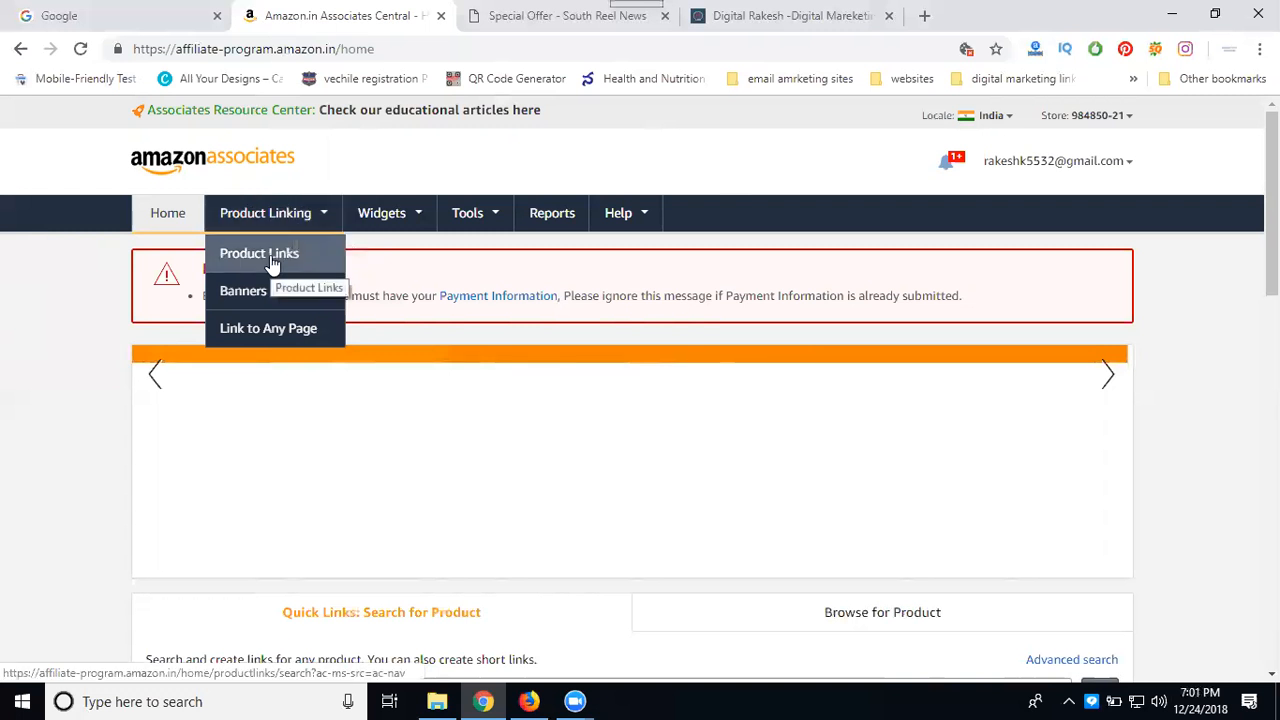
left_click(271, 258)
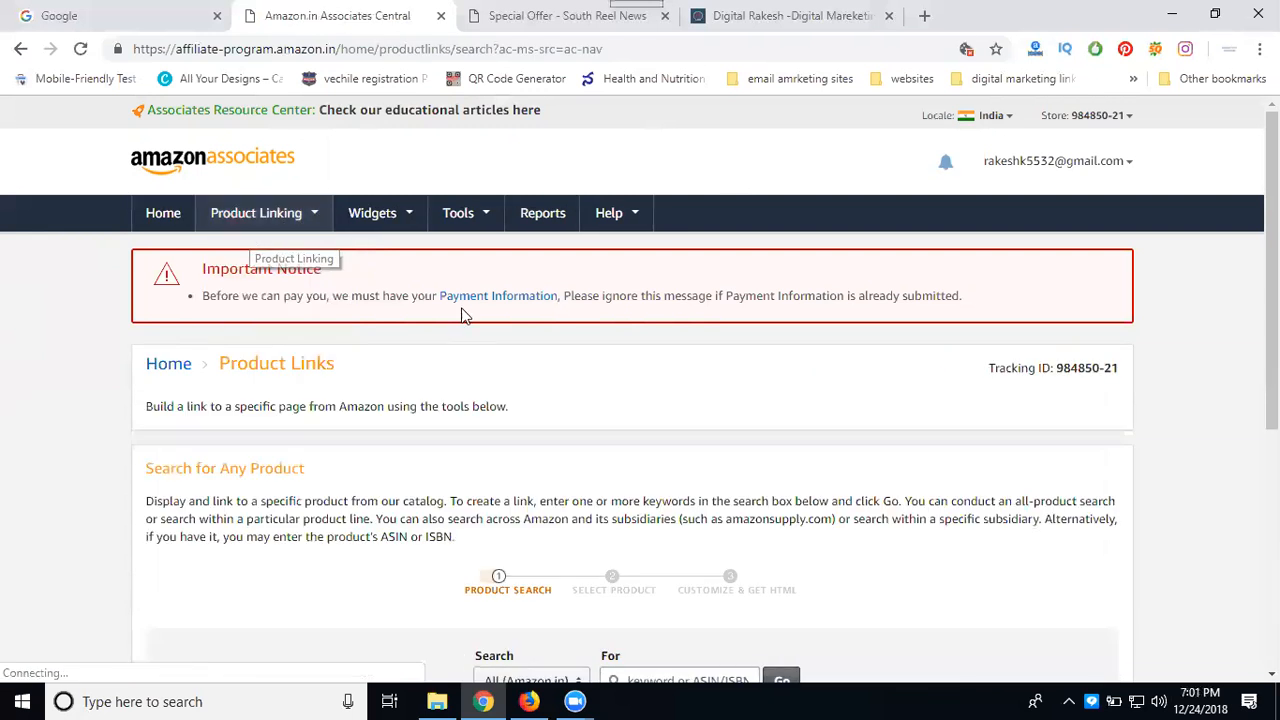
scroll(466, 314, "down", 3)
scroll(470, 320, "down", 1)
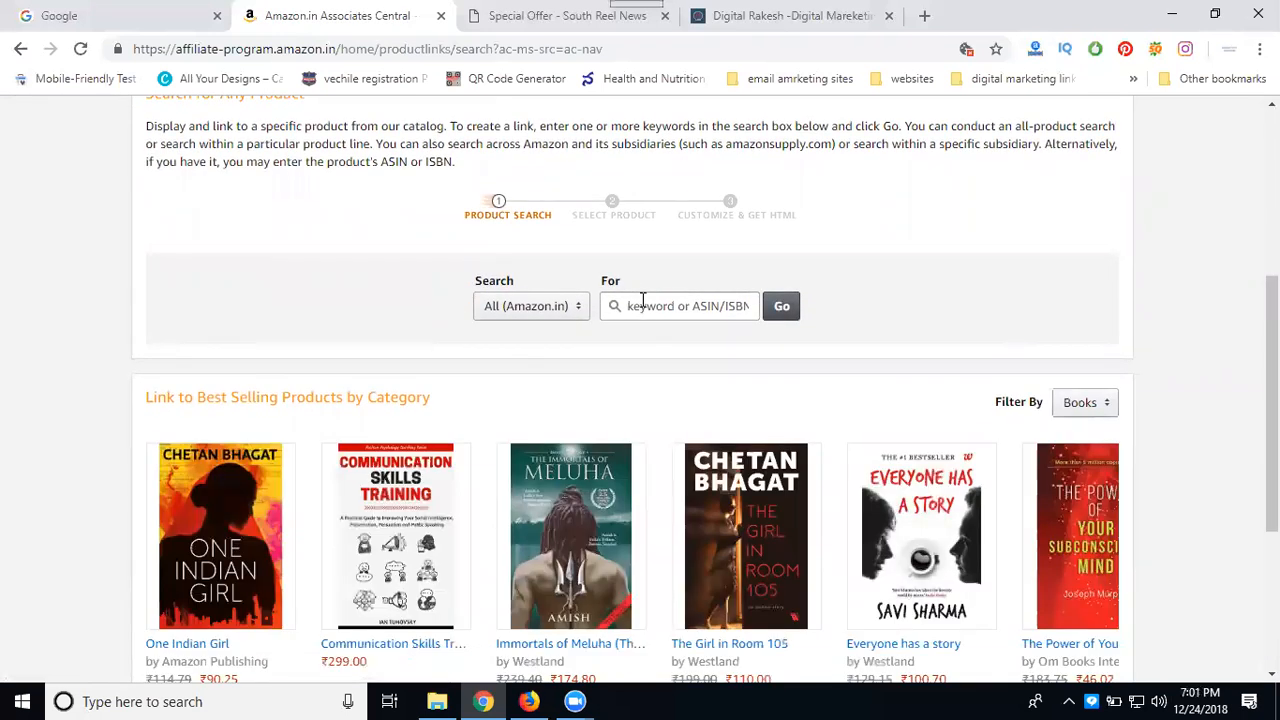
left_click(642, 302)
type("mobile")
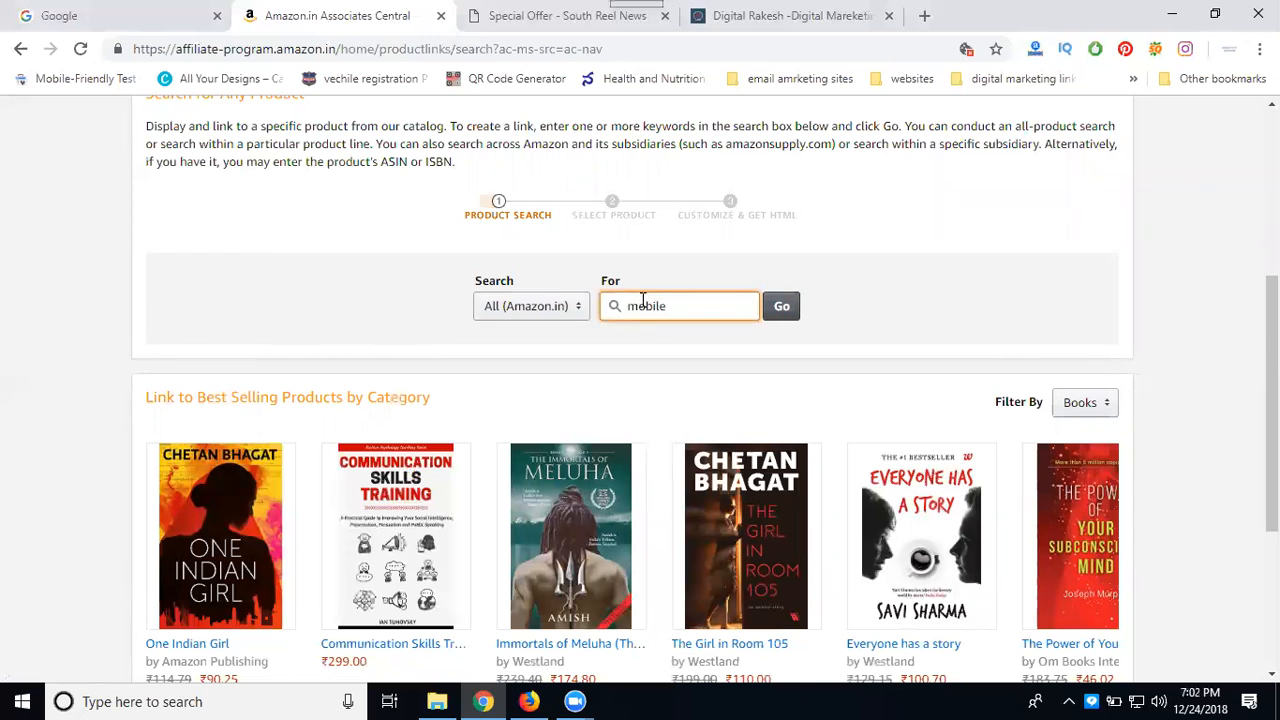
key("Return")
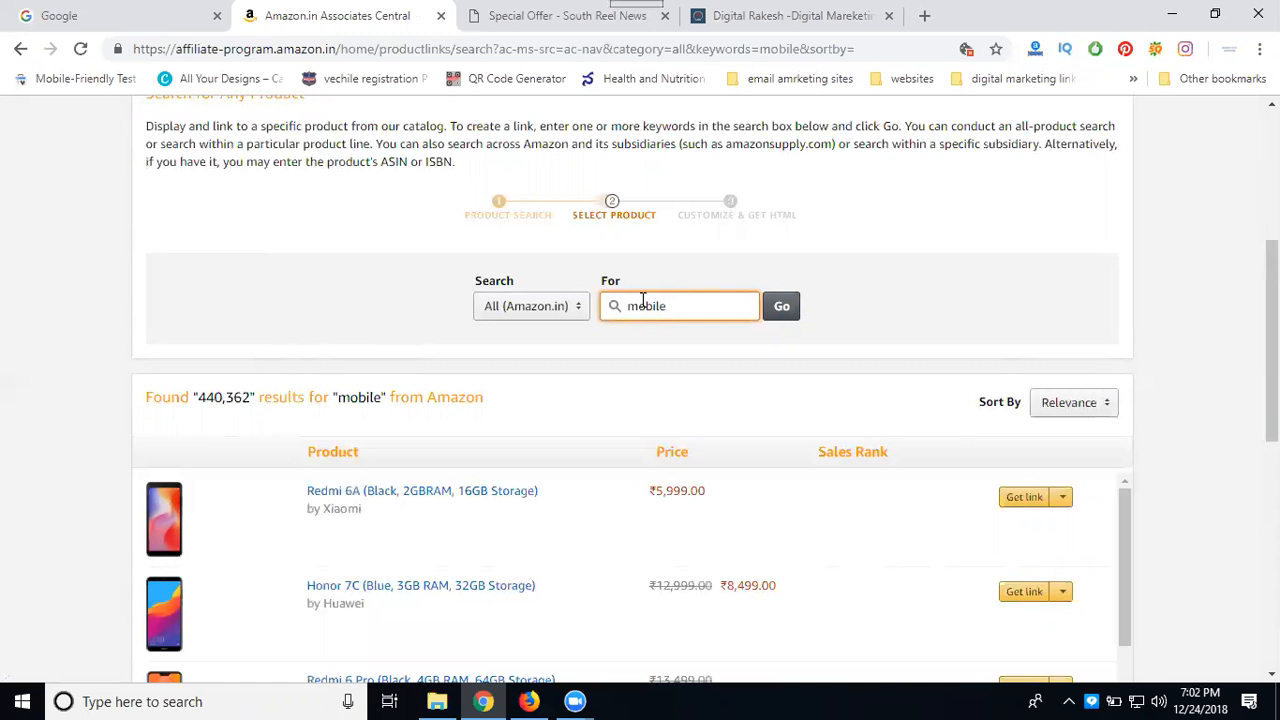
Look through the mobile phones in the product search results, checking their models and prices
scroll(403, 343, "down", 2)
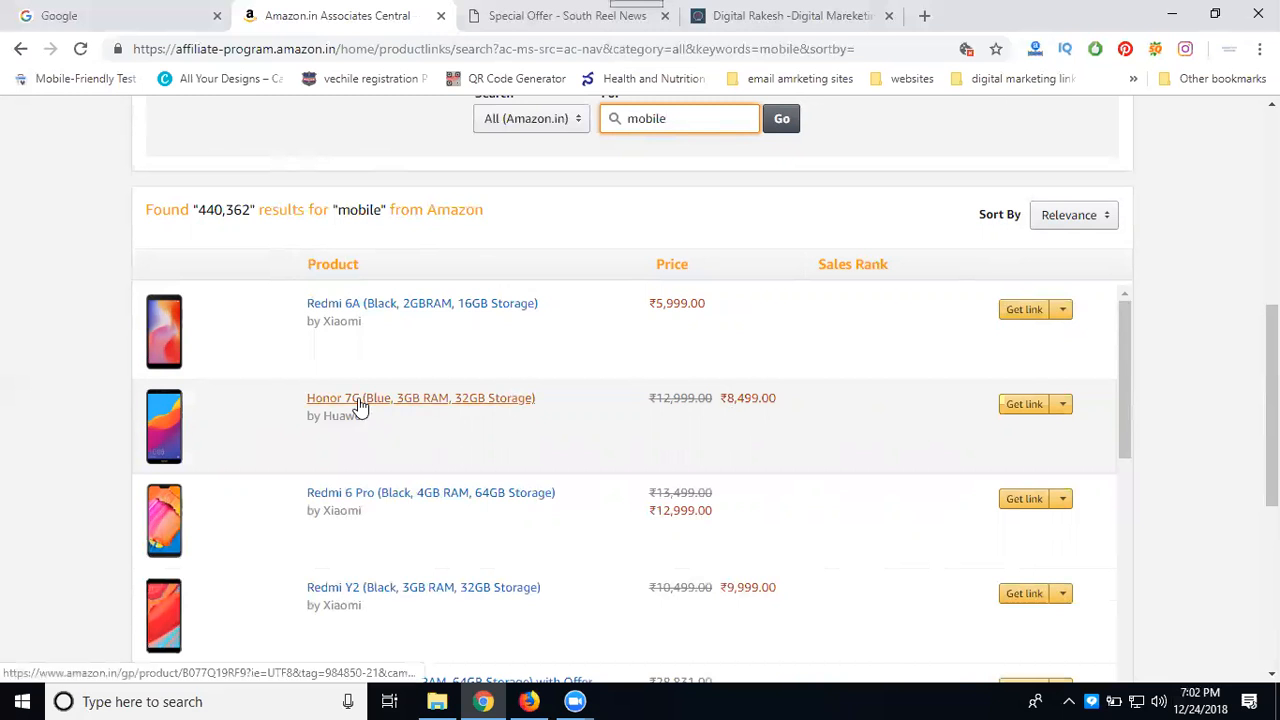
scroll(360, 497, "down", 2)
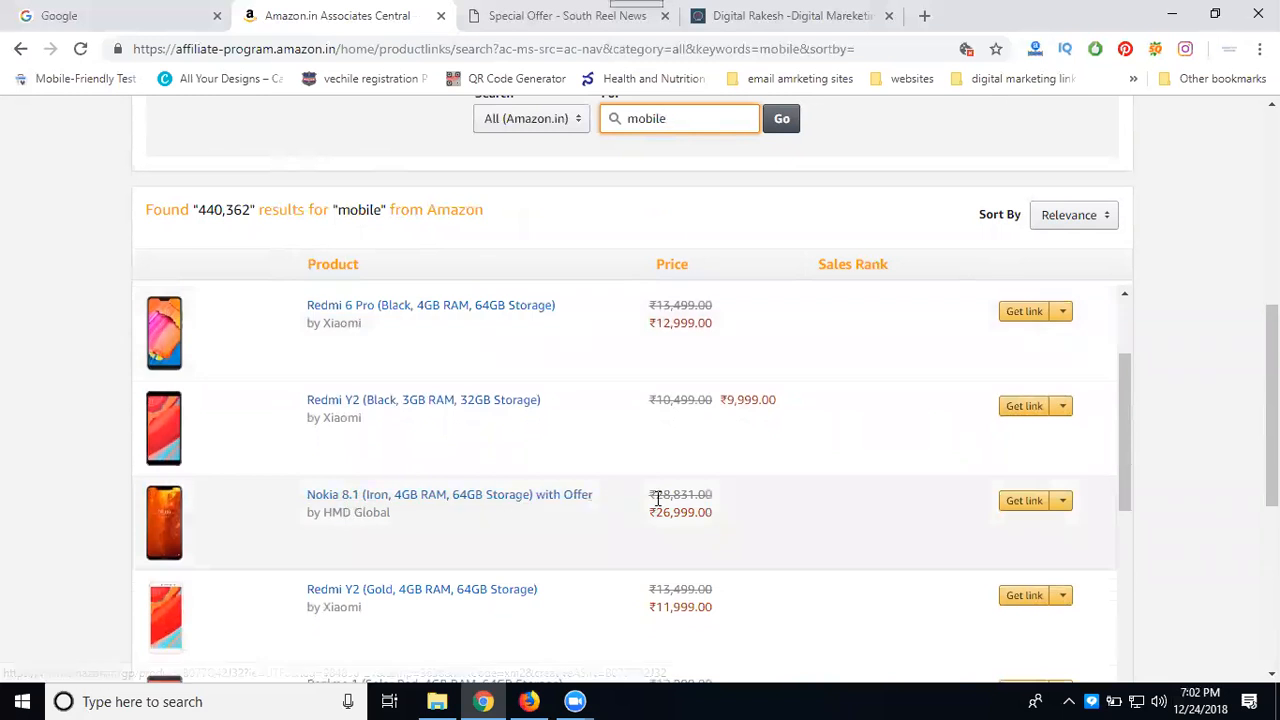
scroll(490, 500, "down", 2)
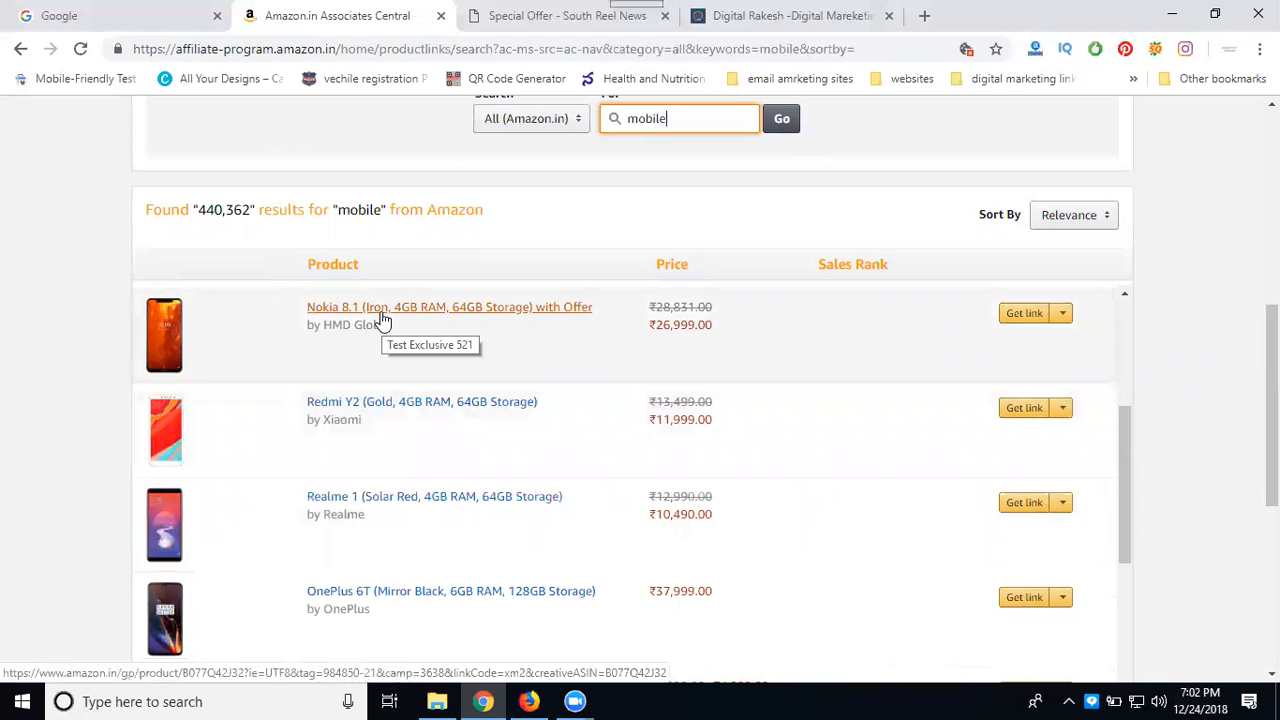
scroll(388, 448, "down", 1)
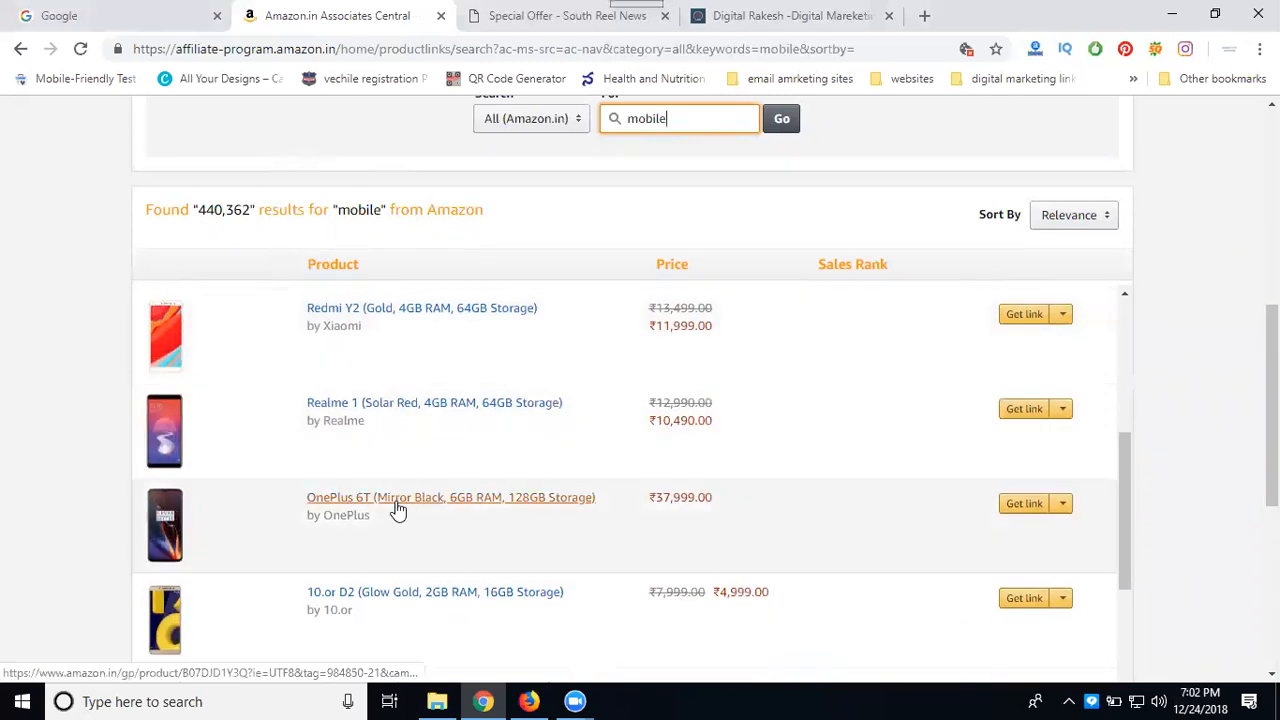
scroll(397, 495, "down", 1)
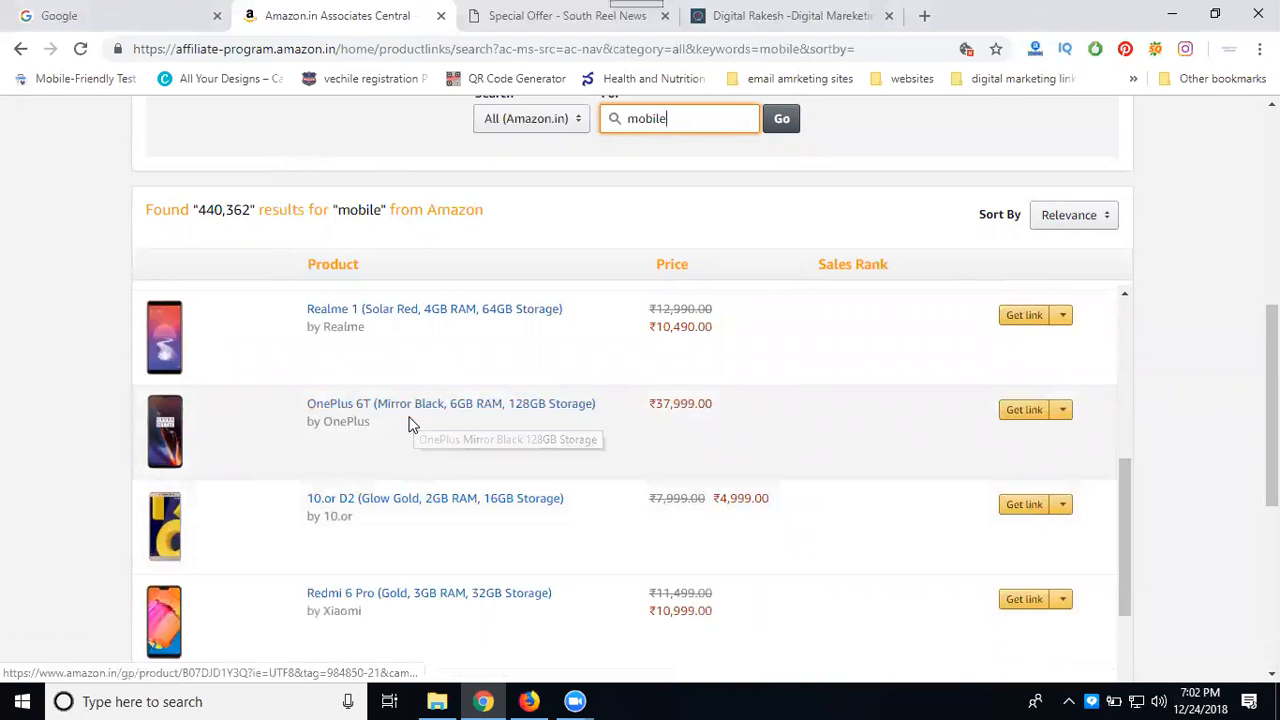
scroll(405, 443, "down", 1)
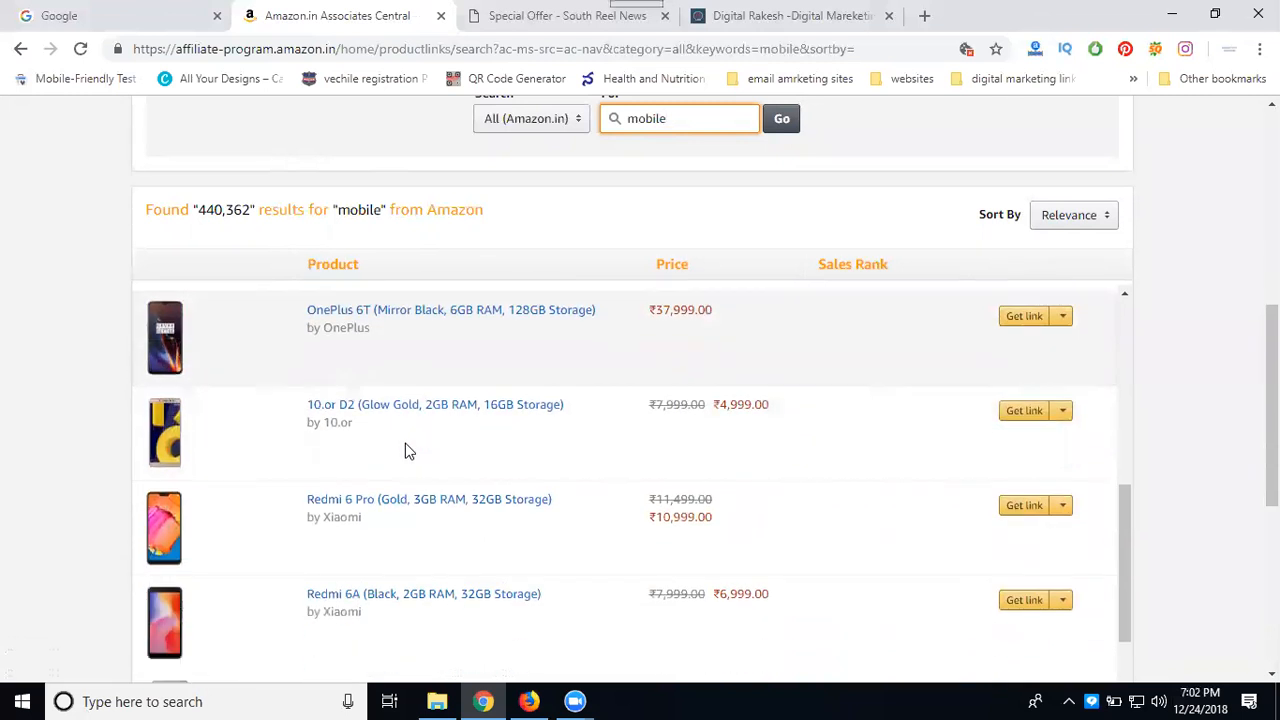
Open the Amazon product page of the 10.or D2 (Glow Gold, 2GB RAM, 16GB Storage) and return to the product search results
scroll(405, 451, "down", 1)
left_click(422, 320)
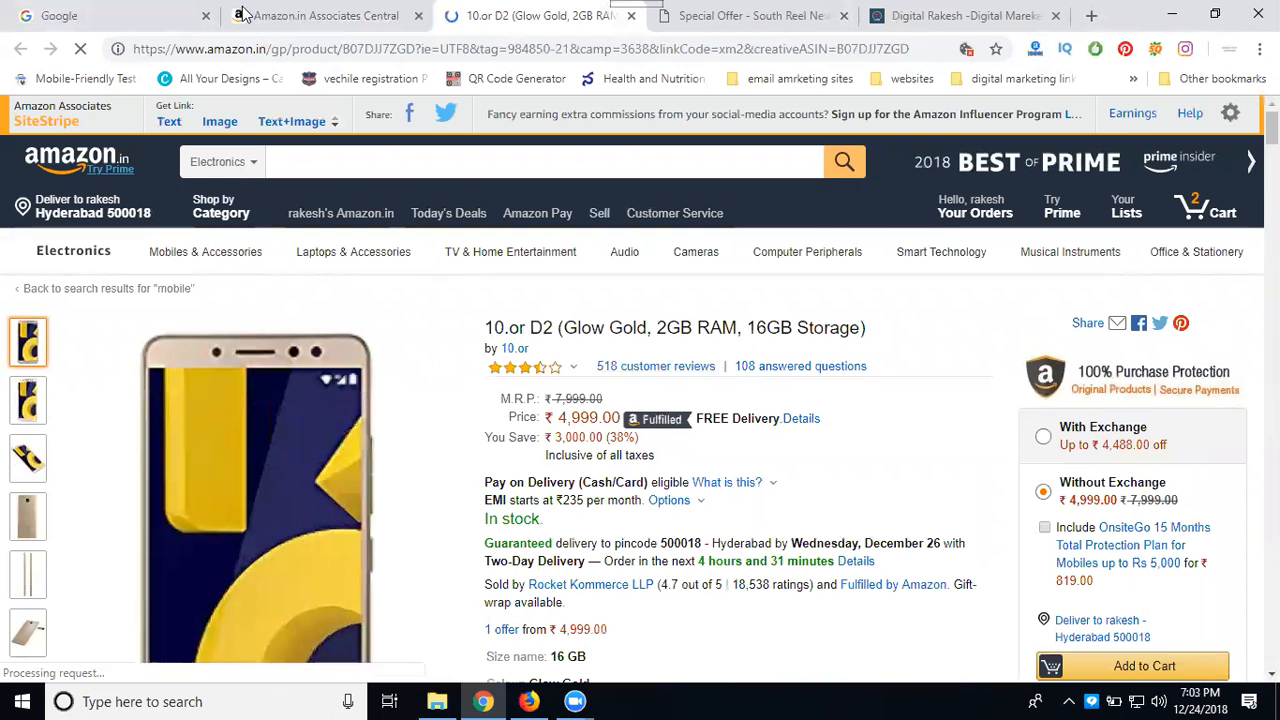
key("ctrl+shift+Tab")
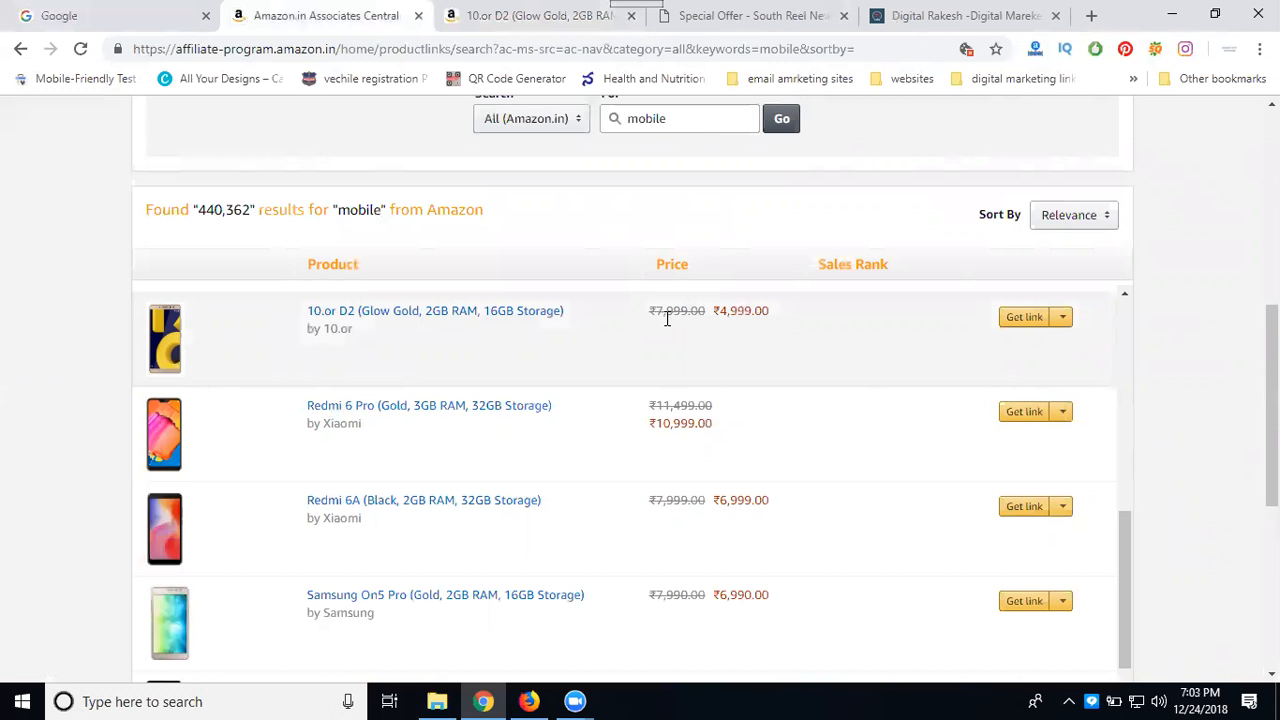
Generate the text link for the 10.or D2, highlight the whole link, and close the Text Link dialog
left_click(1057, 319)
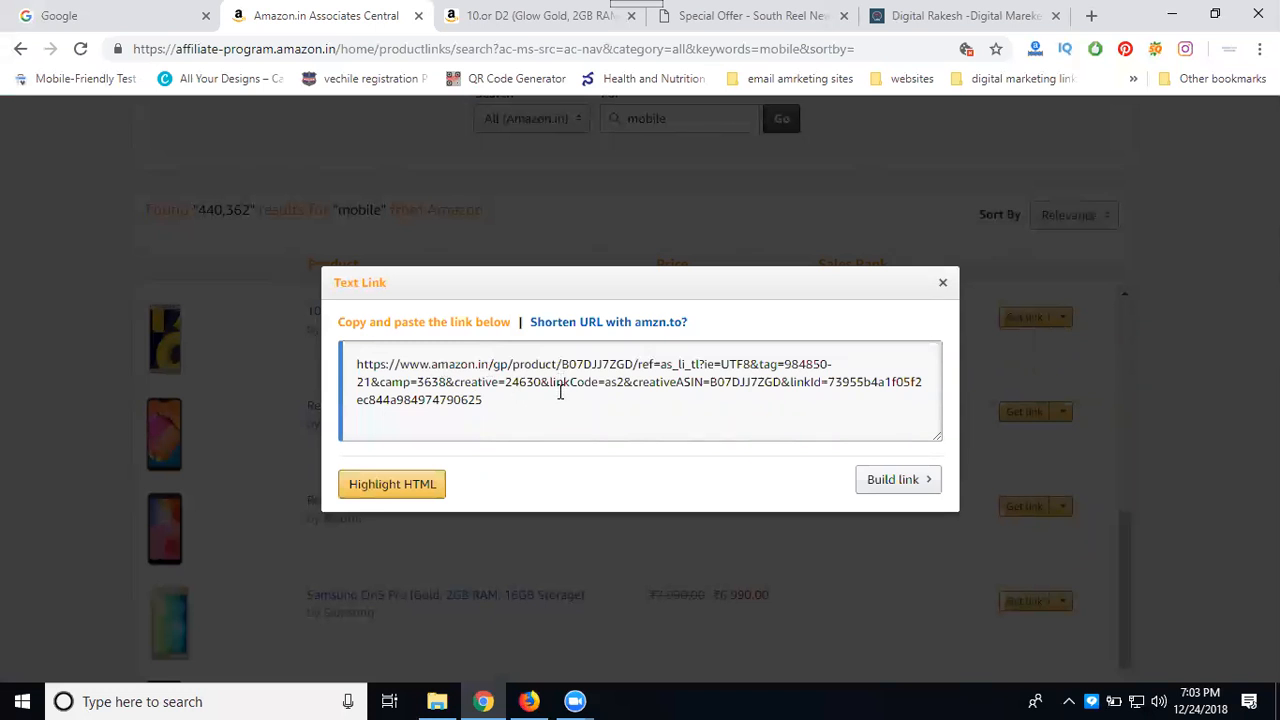
left_click(392, 486)
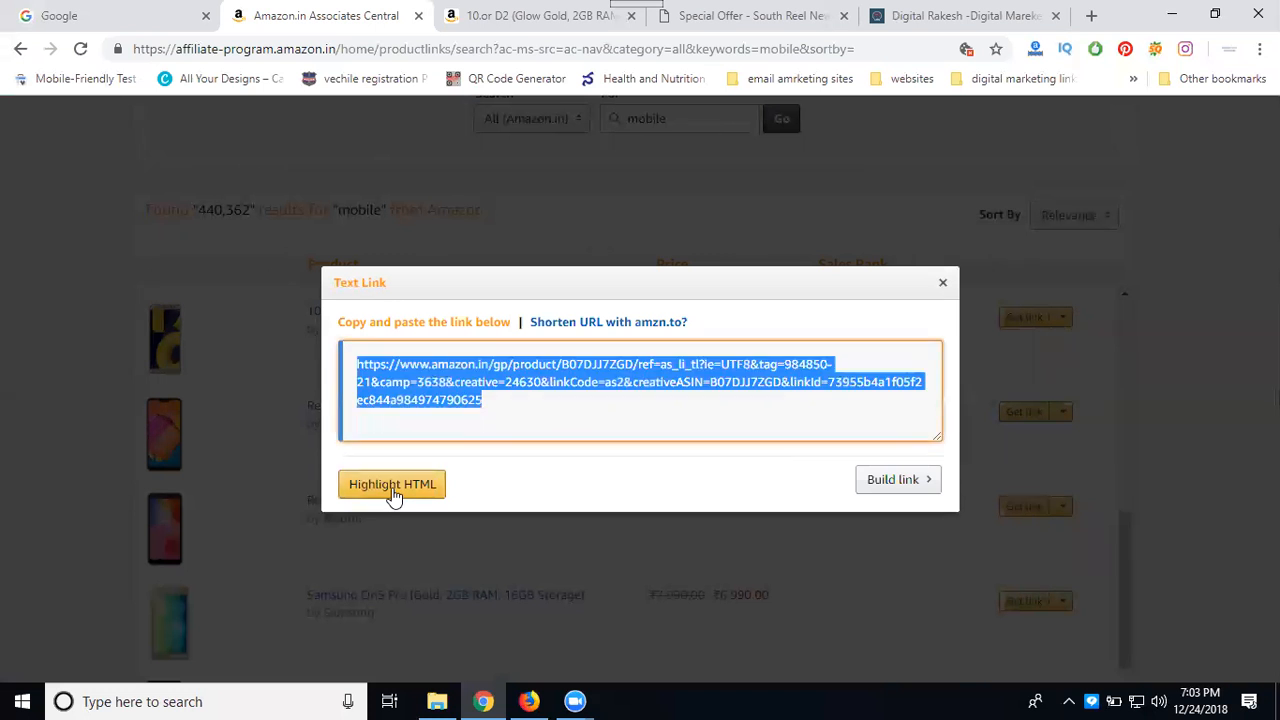
left_click(944, 287)
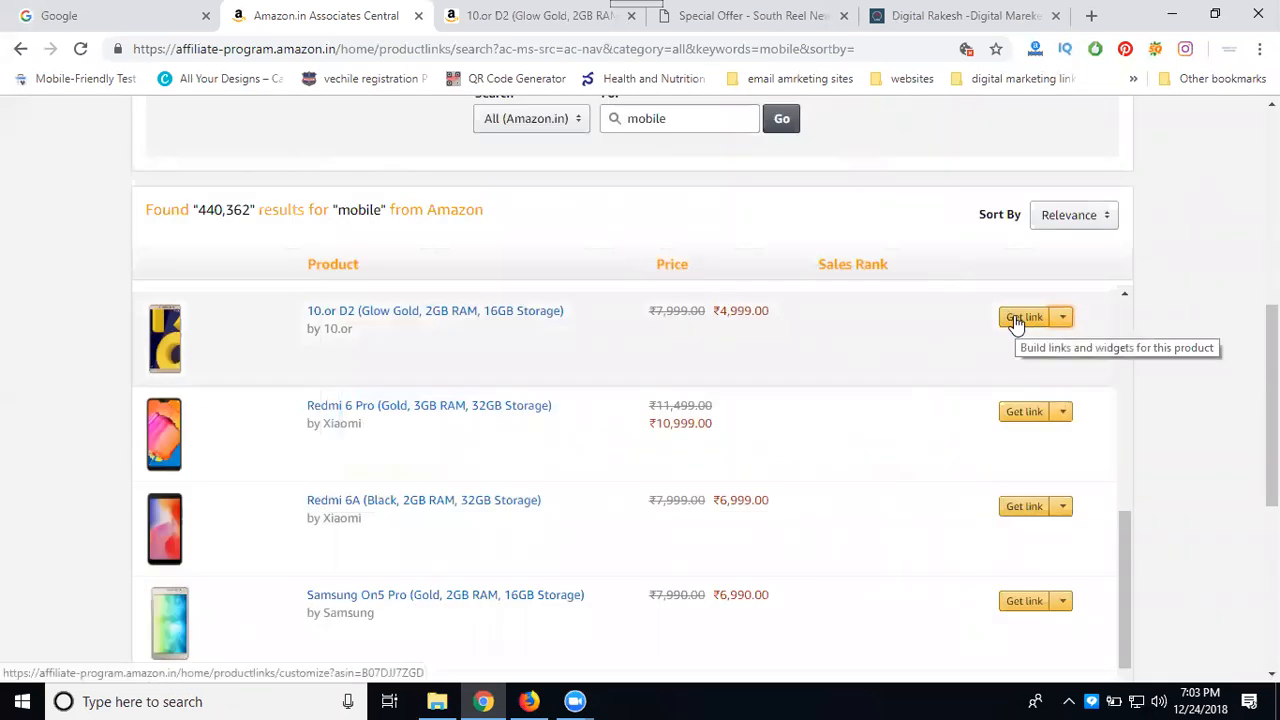
Build a customized Image Only link for the 10.or D2 and review its preview and HTML code
left_click(1016, 320)
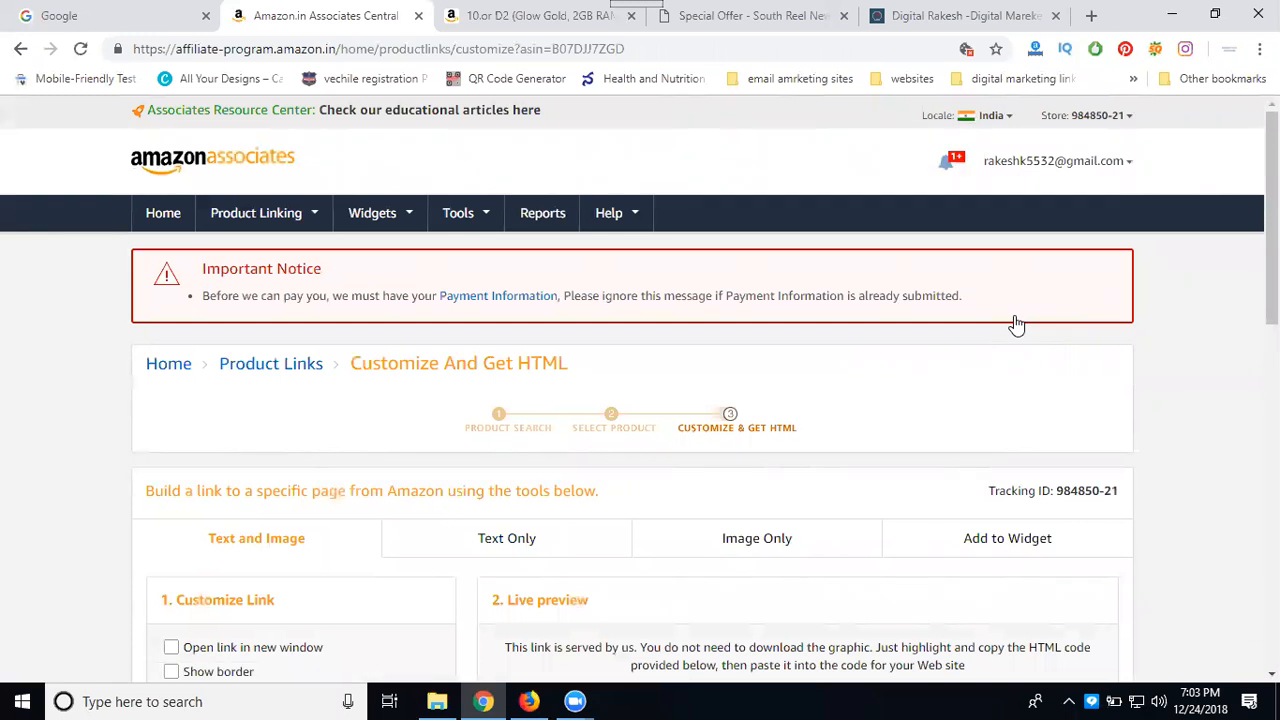
scroll(945, 331, "down", 3)
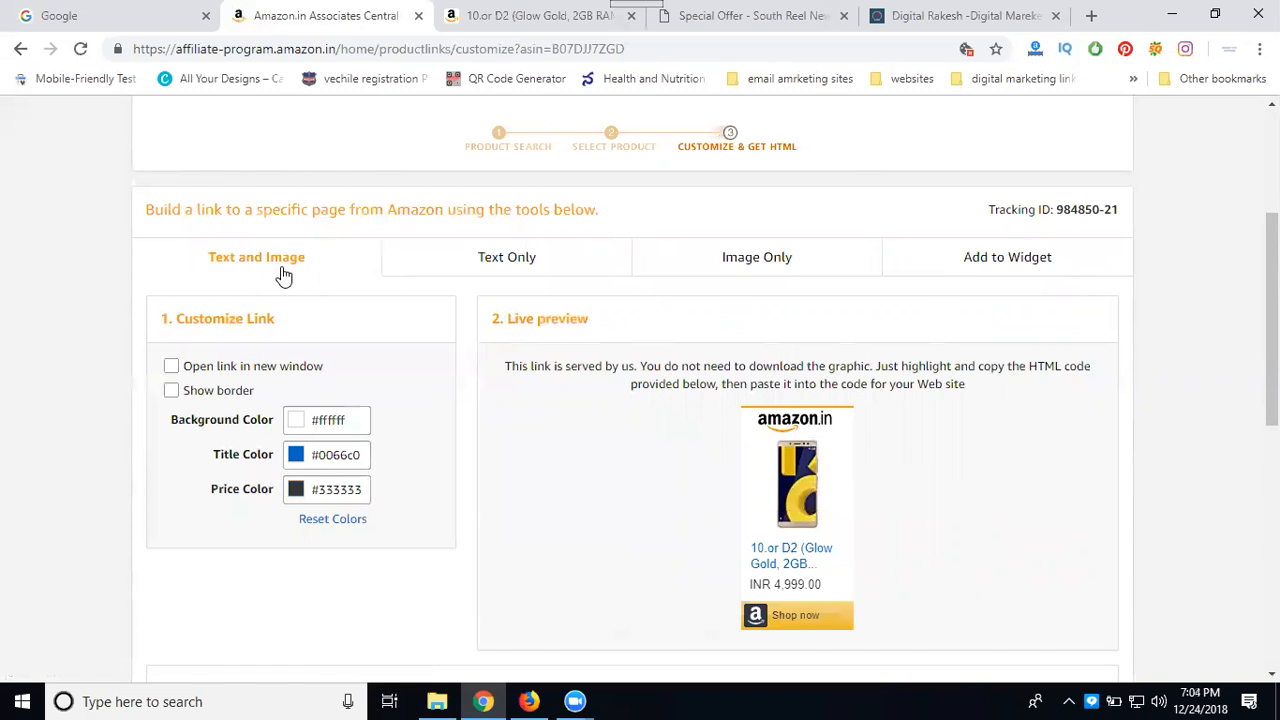
left_click(720, 259)
scroll(860, 314, "down", 1)
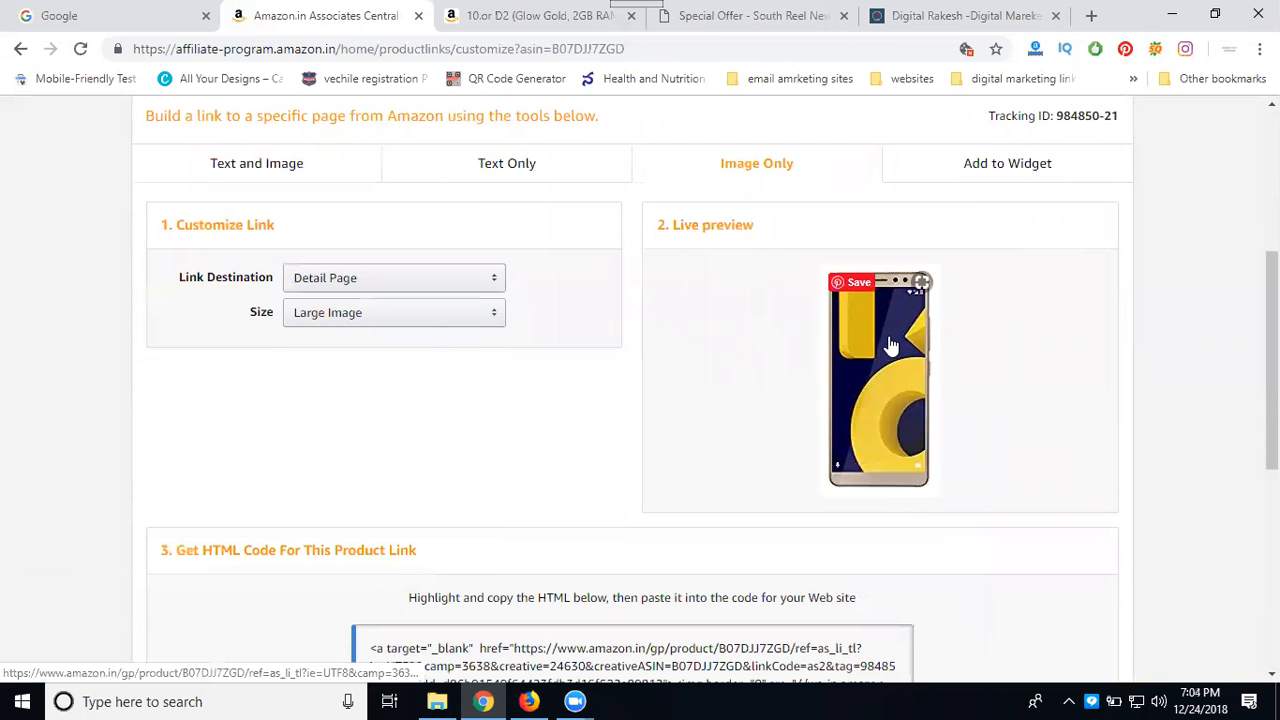
scroll(885, 350, "down", 2)
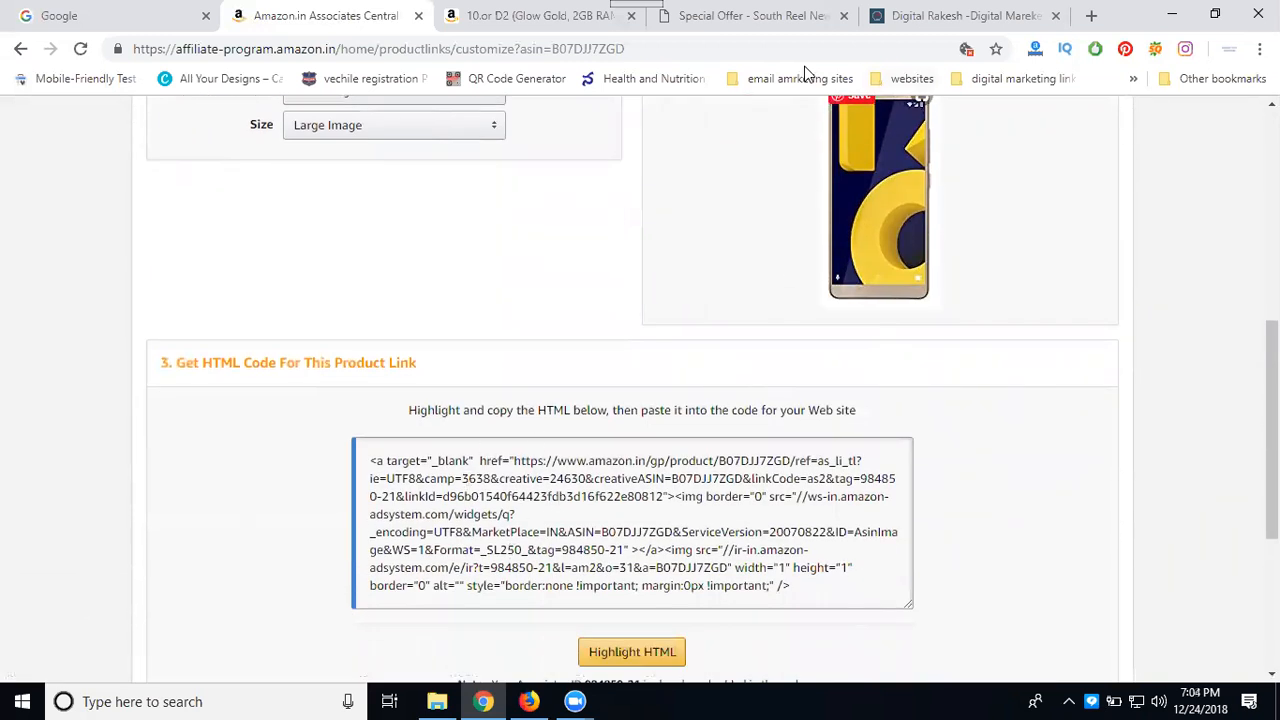
Open southreelnews.com/admin in a new browser tab and sign in with the prefilled admin credentials
left_click(745, 18)
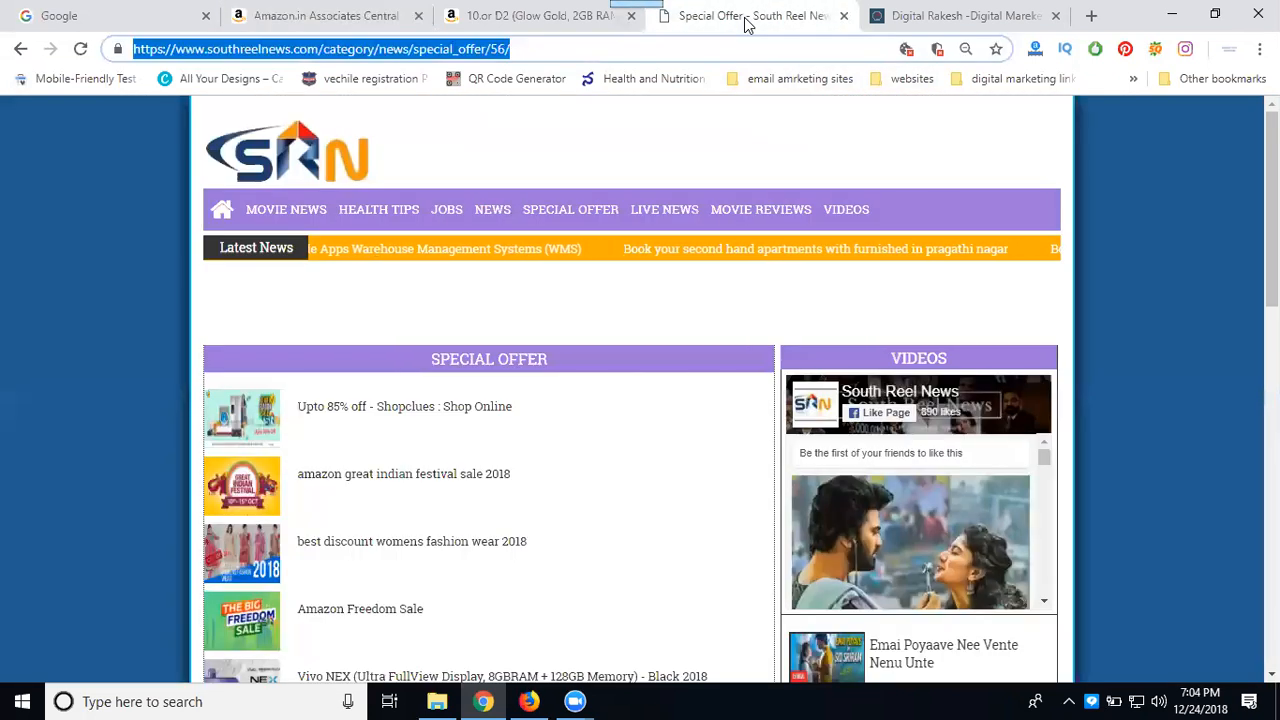
left_click(1092, 17)
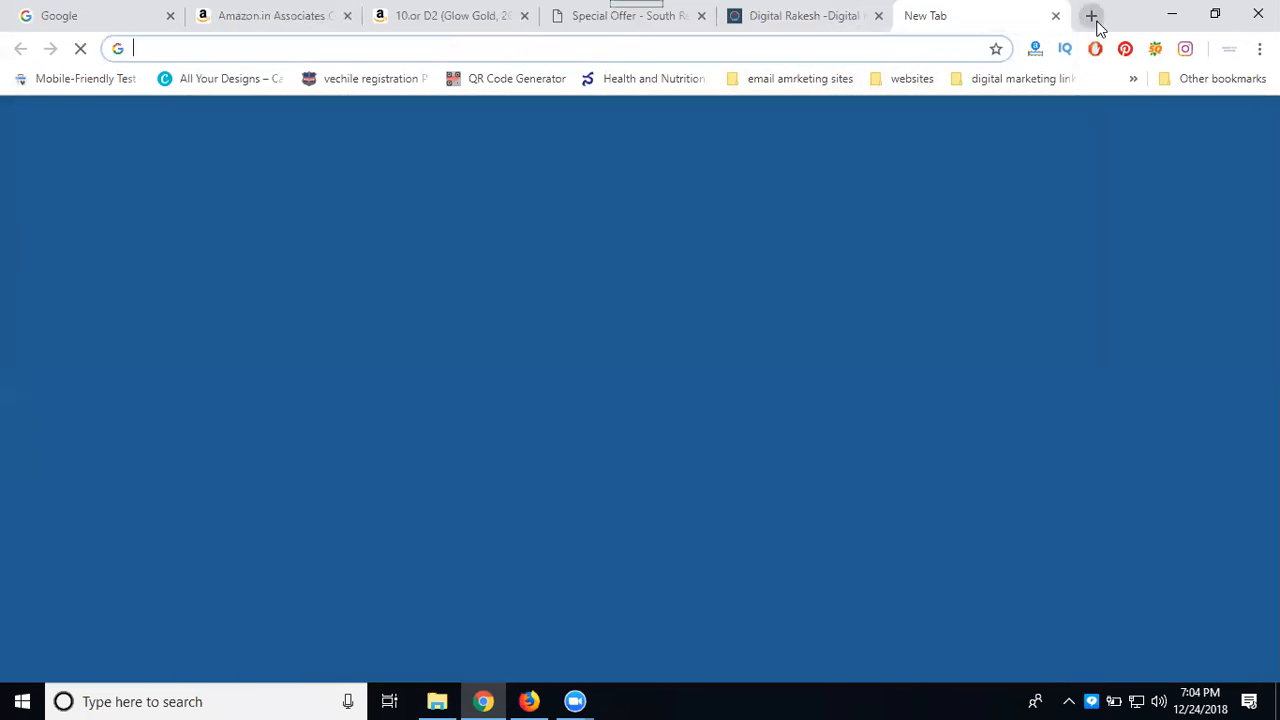
type("southreelnews.com")
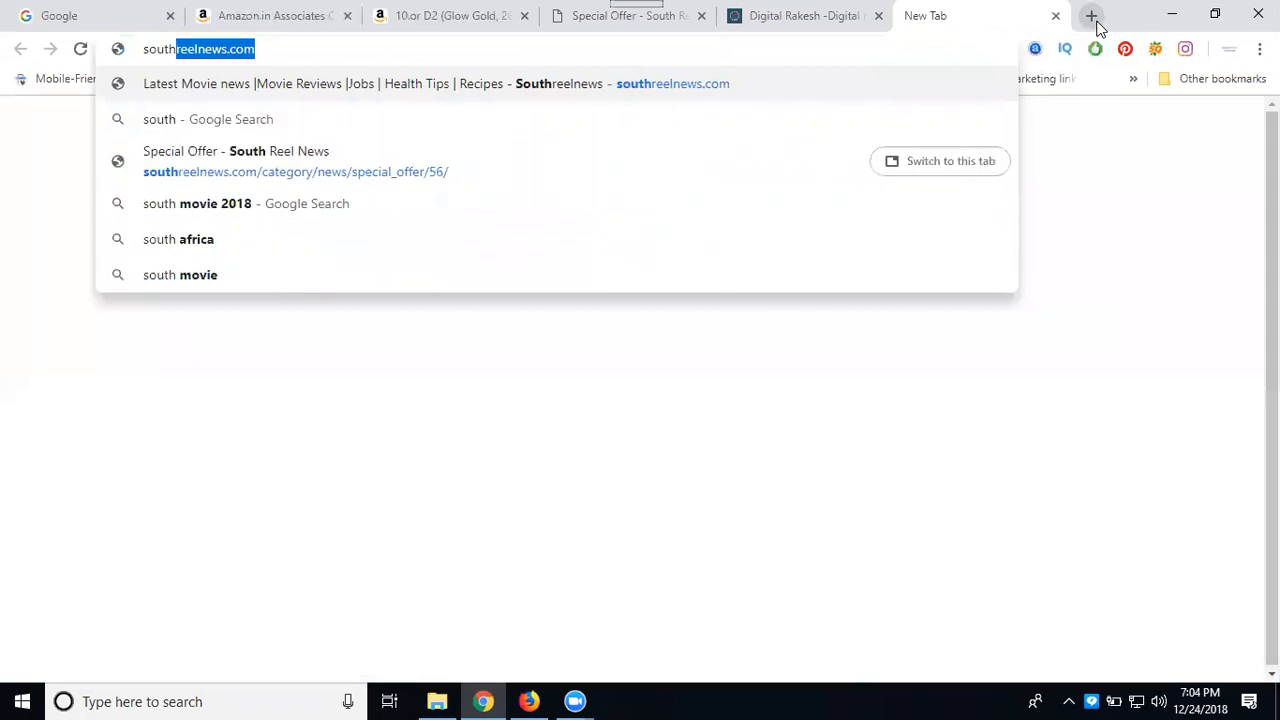
type("/admin")
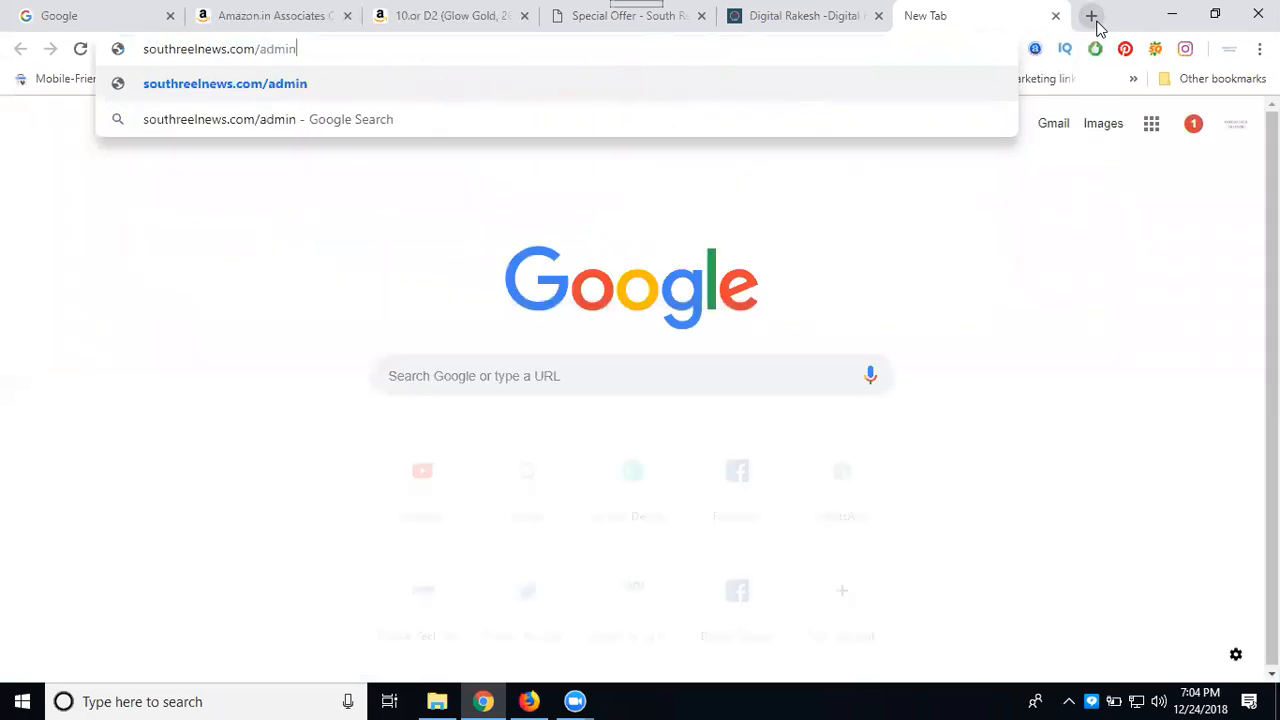
key("Return")
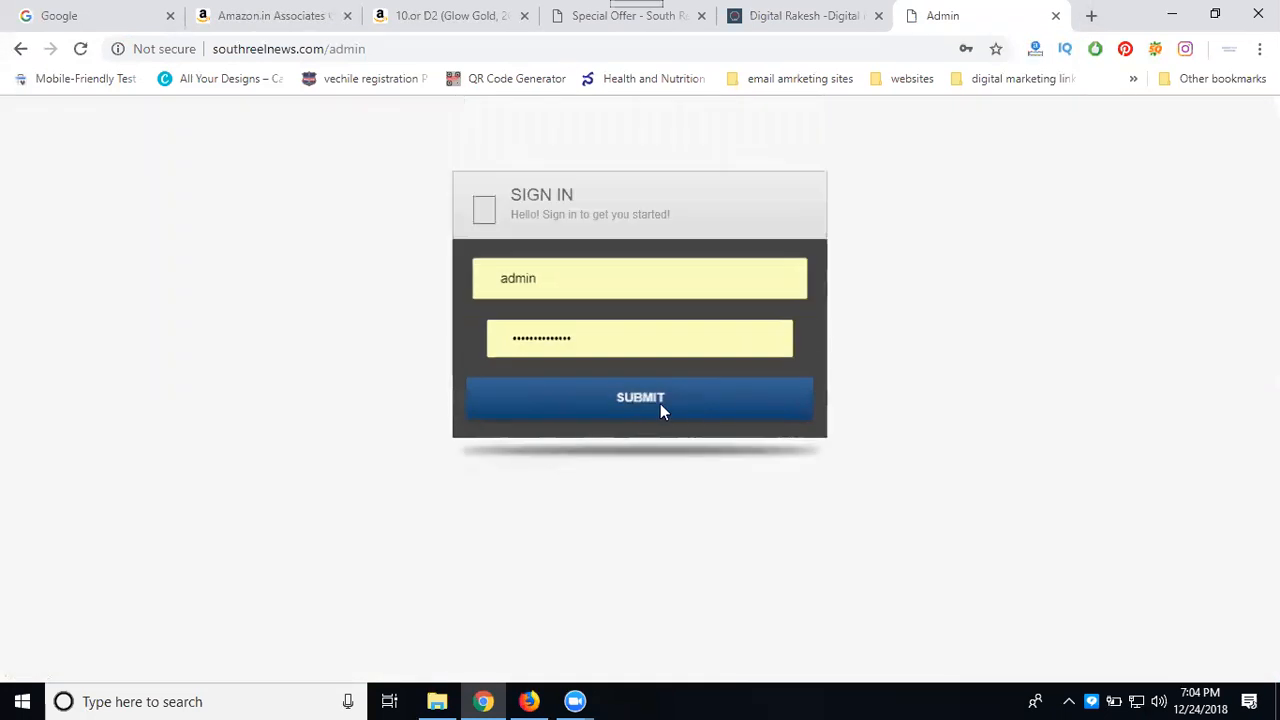
left_click(647, 409)
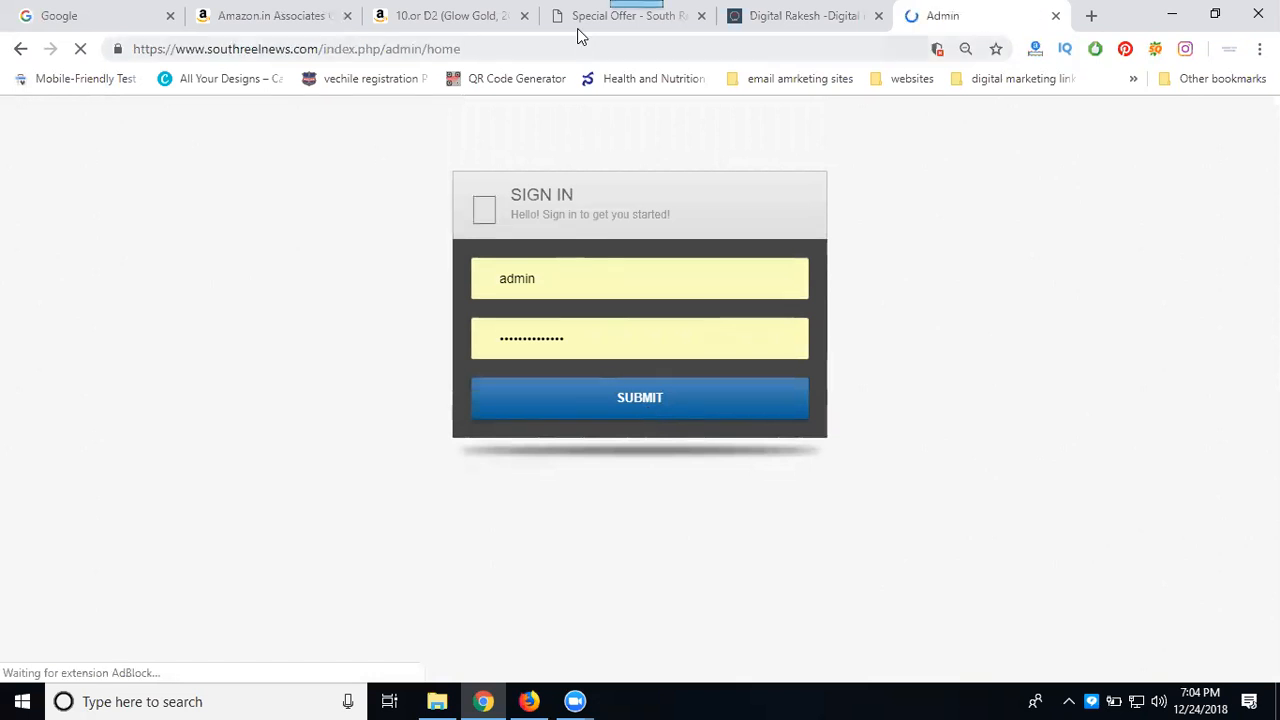
Copy the full product title of the 10.or D2 from its Amazon product page
left_click(451, 28)
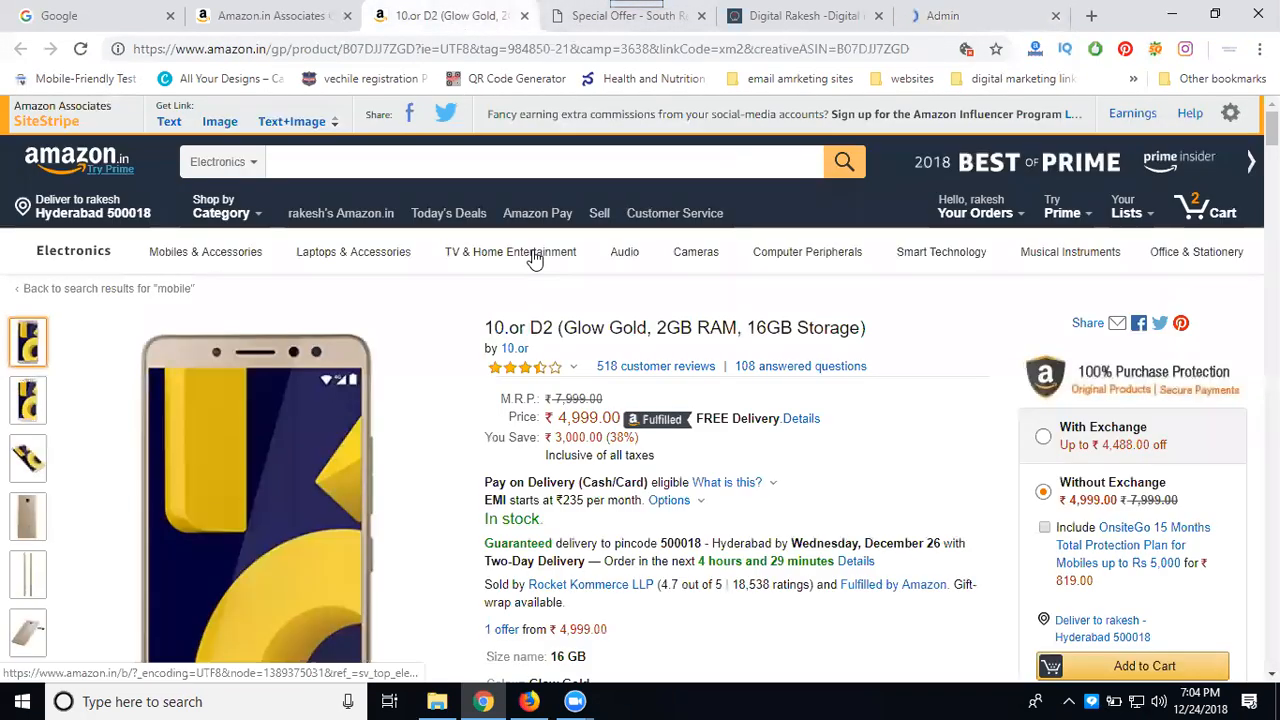
mouse_move(534, 254)
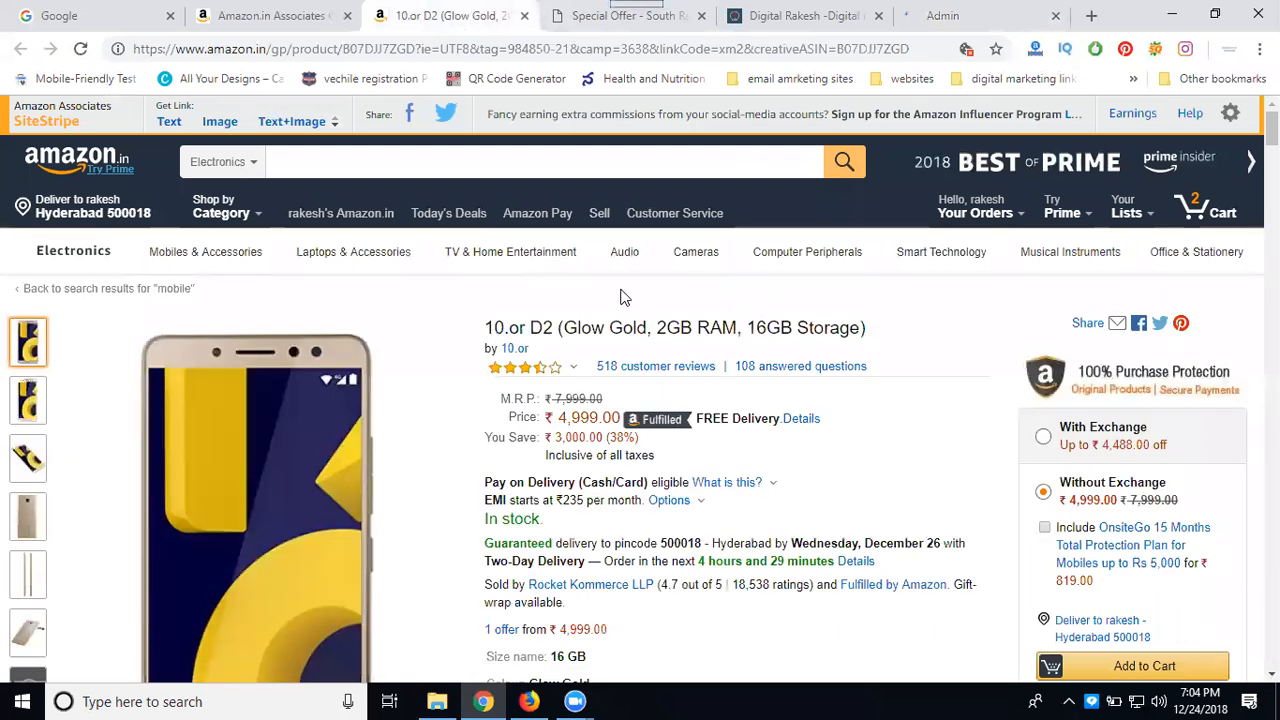
left_click_drag(486, 328, 876, 331)
key("ctrl+c")
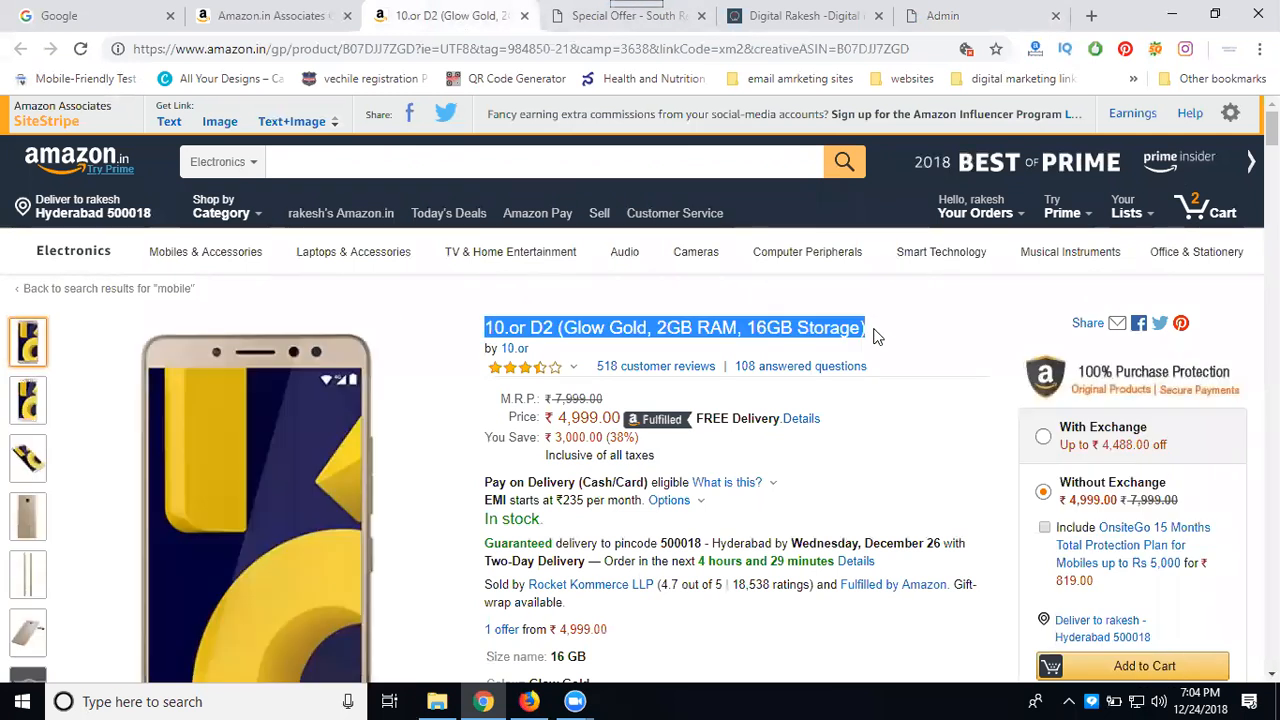
Search Google for the copied product title and look through the image results
left_click(64, 14)
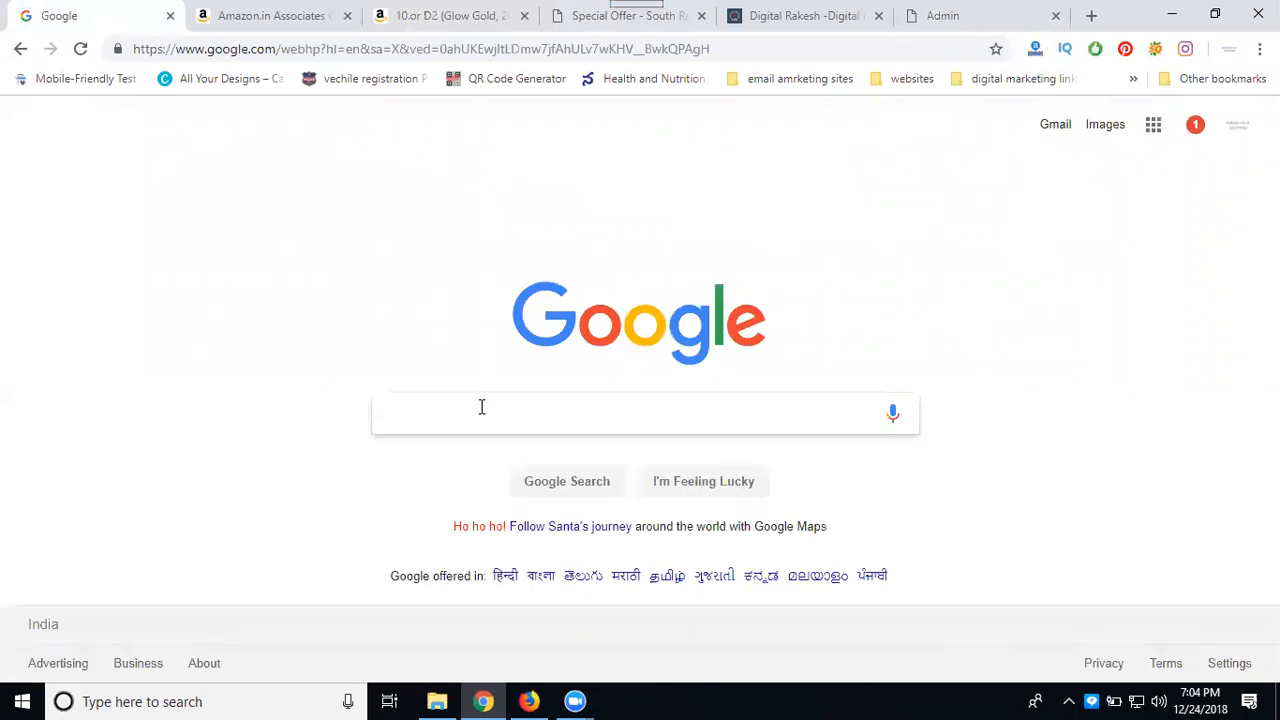
key("ctrl+v")
key("Return")
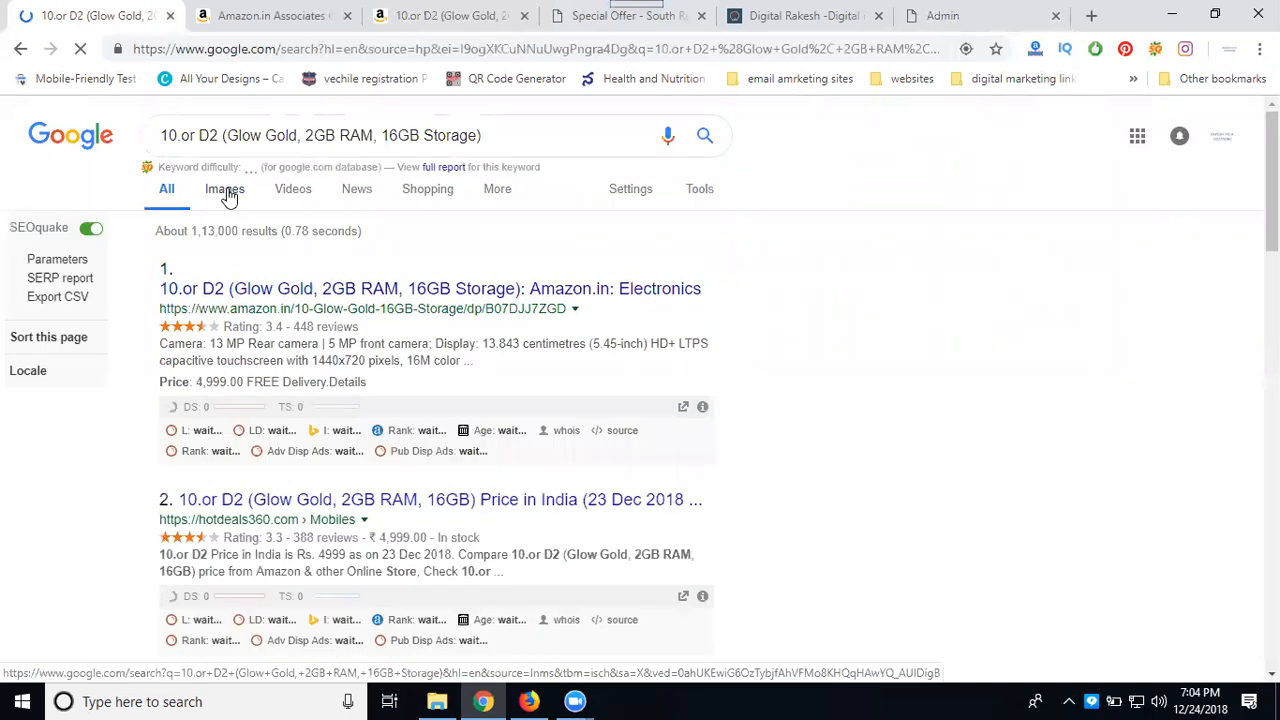
left_click(228, 196)
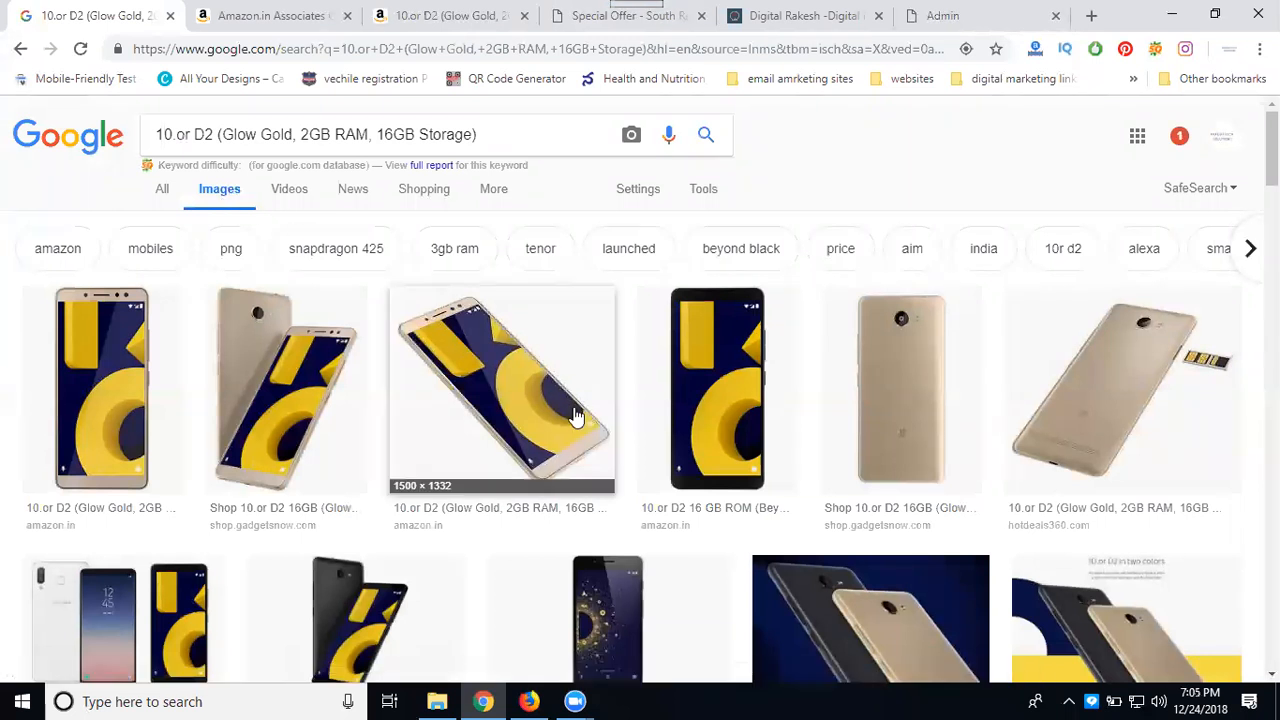
scroll(578, 420, "down", 2)
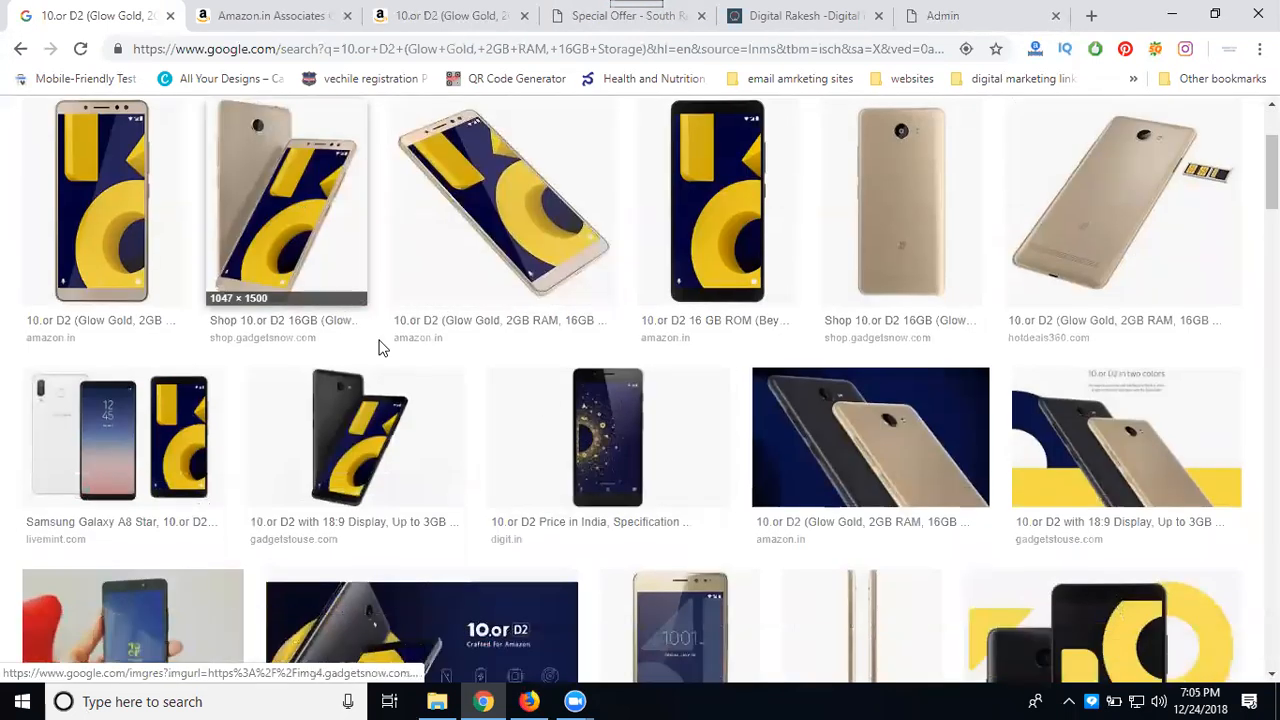
scroll(379, 347, "up", 2)
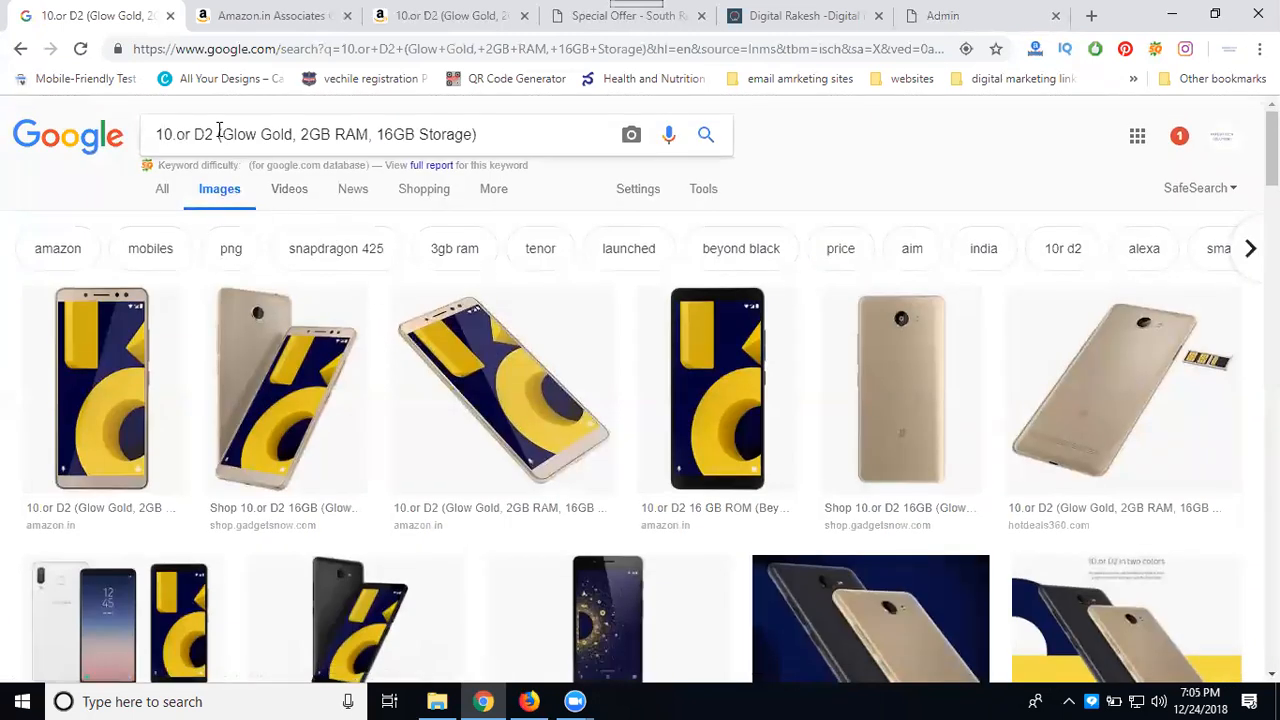
Replace the bracketed specifications in the image search with "png" and search for "10.or D2 png"
left_click_drag(218, 134, 566, 160)
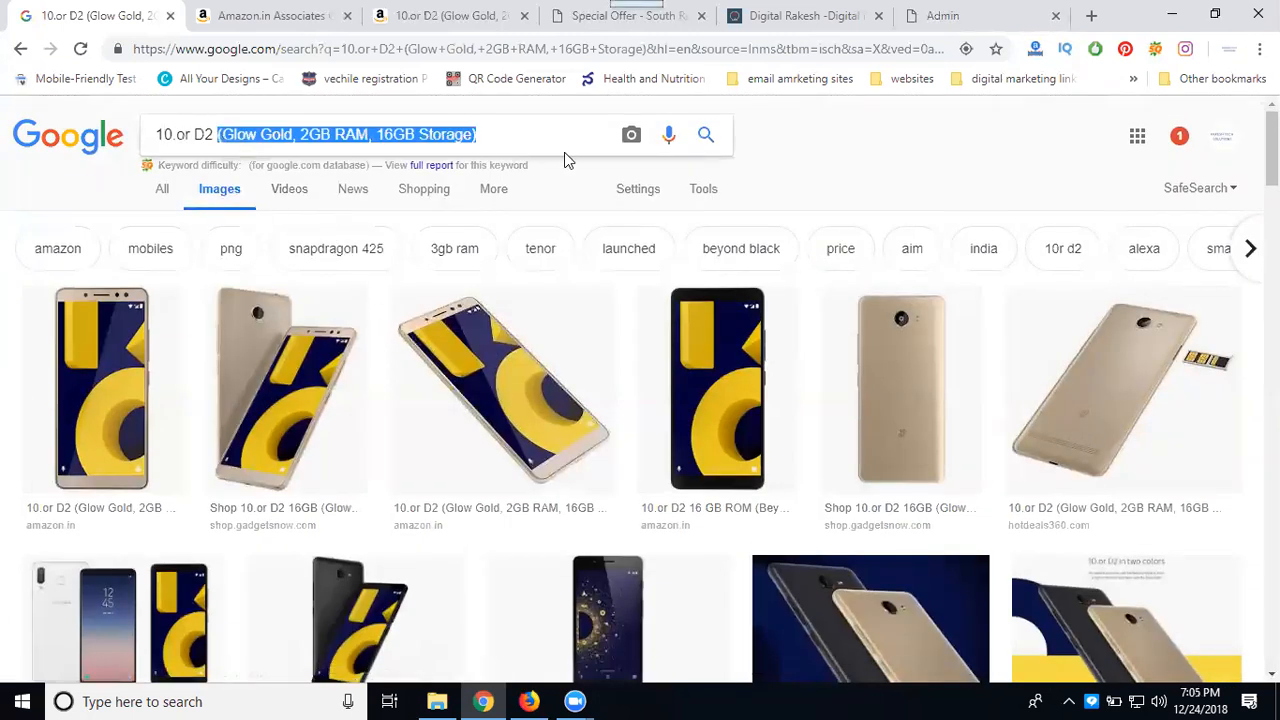
key("BackSpace")
type("png")
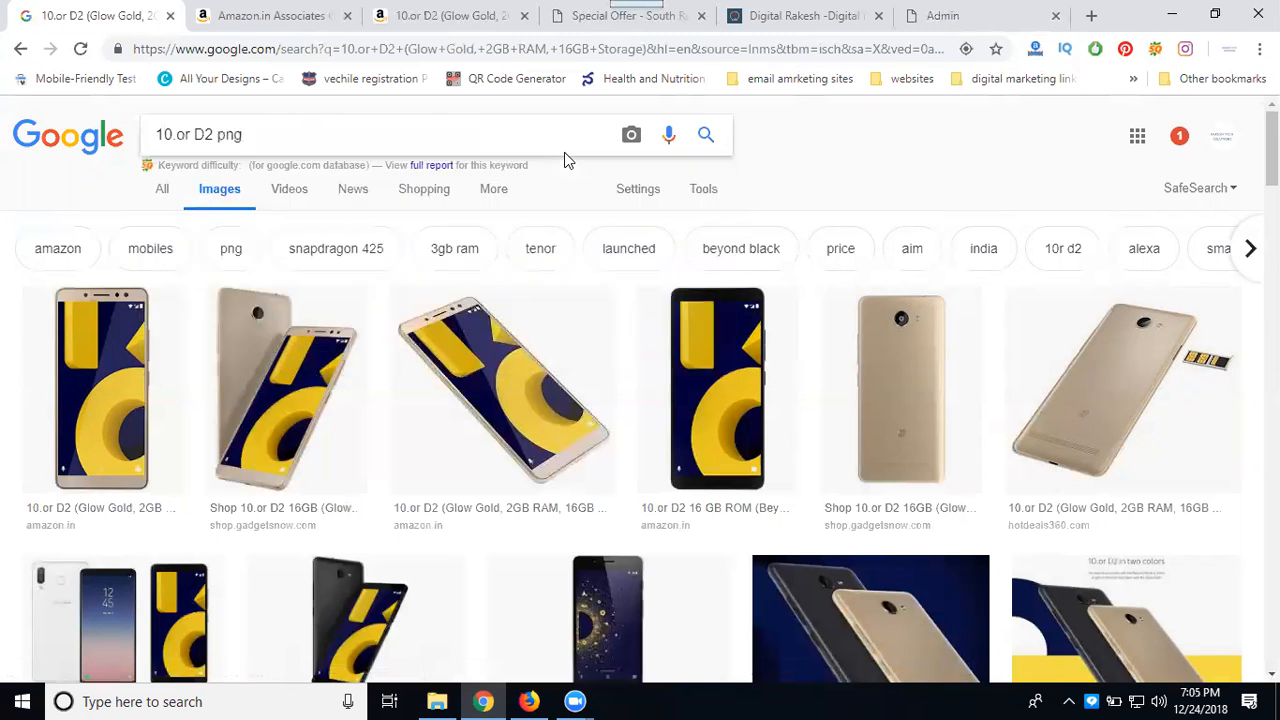
key("Return")
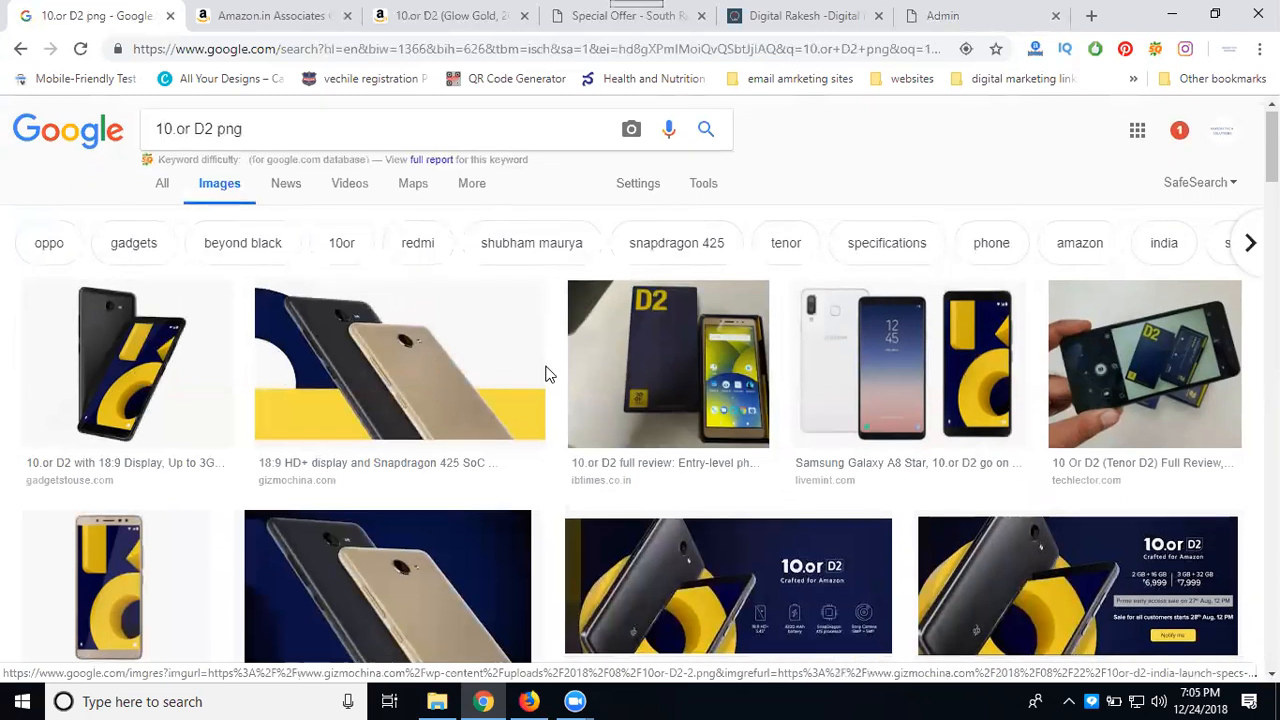
Open the preview of the amazon.in "10.or D2 Crafted for Amazon" banner among the image results
scroll(543, 371, "down", 1)
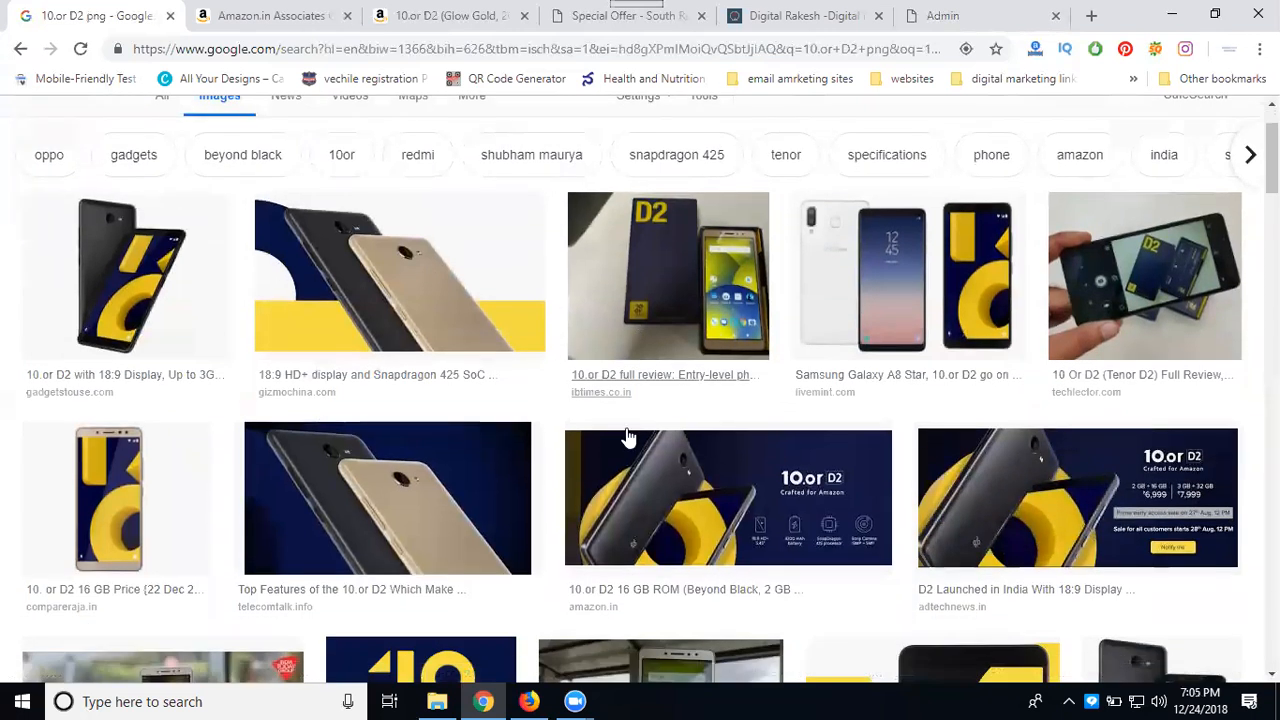
left_click(693, 479)
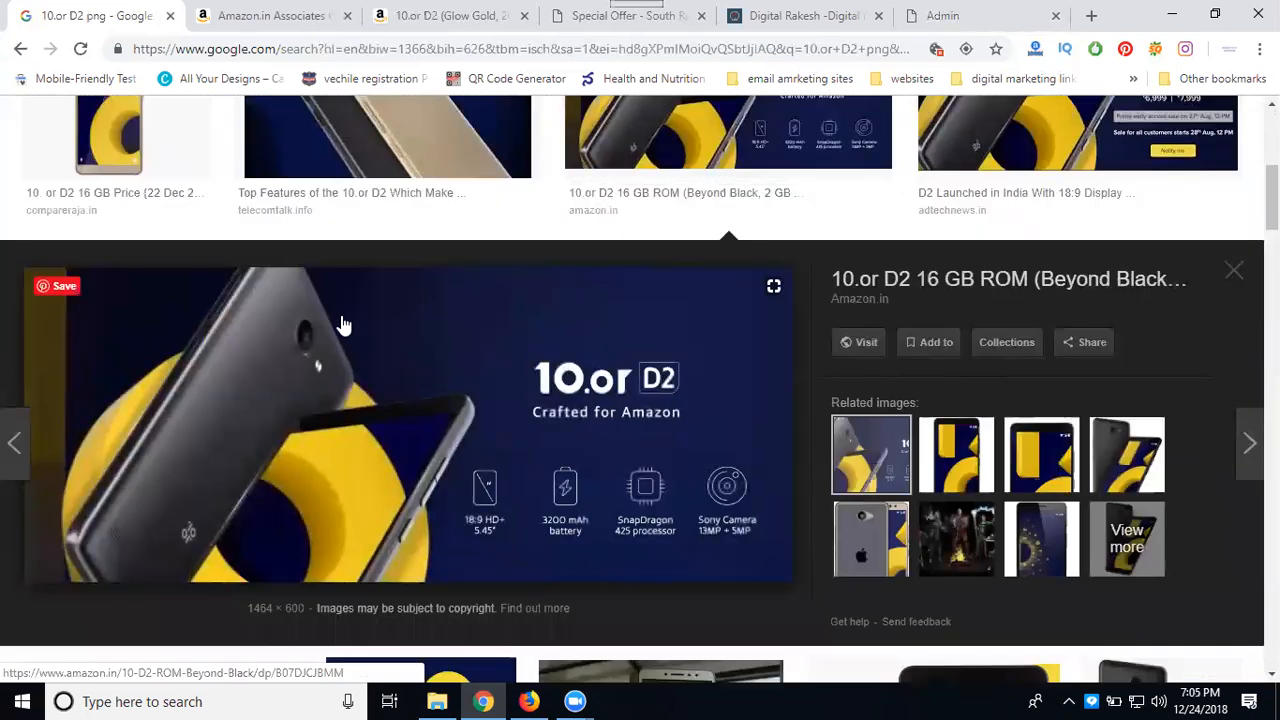
right_click(341, 325)
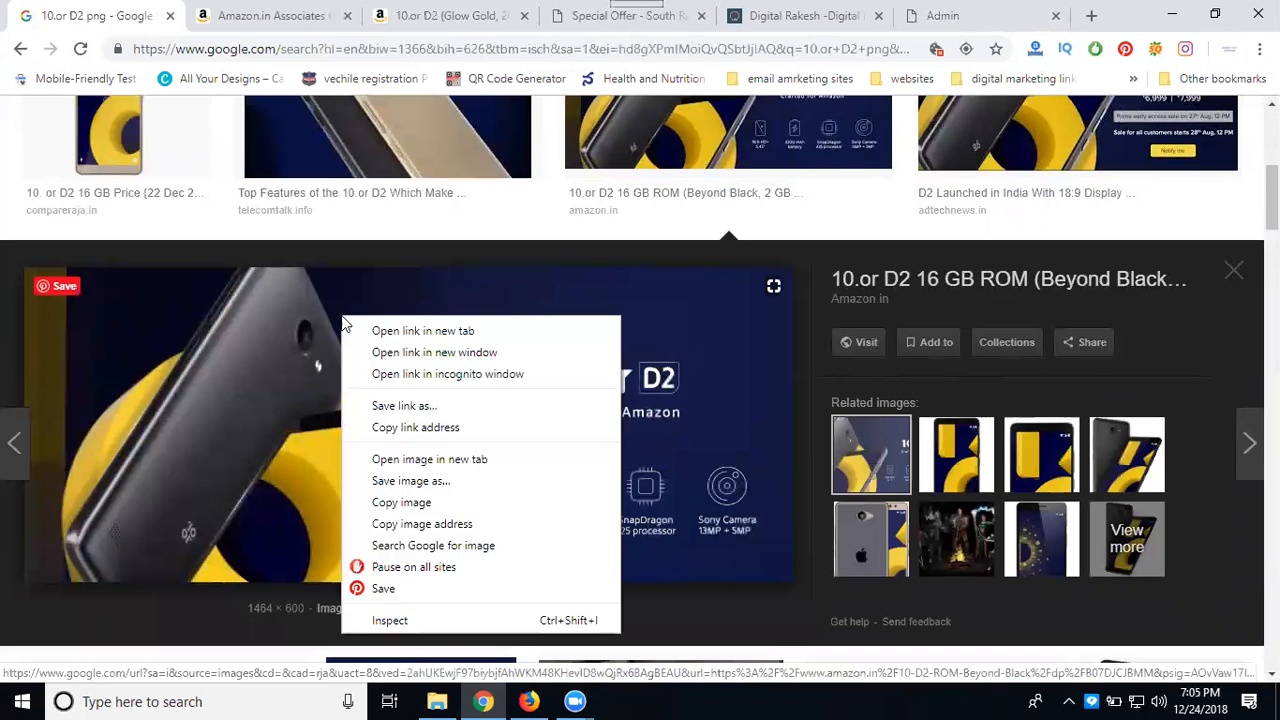
key("Escape")
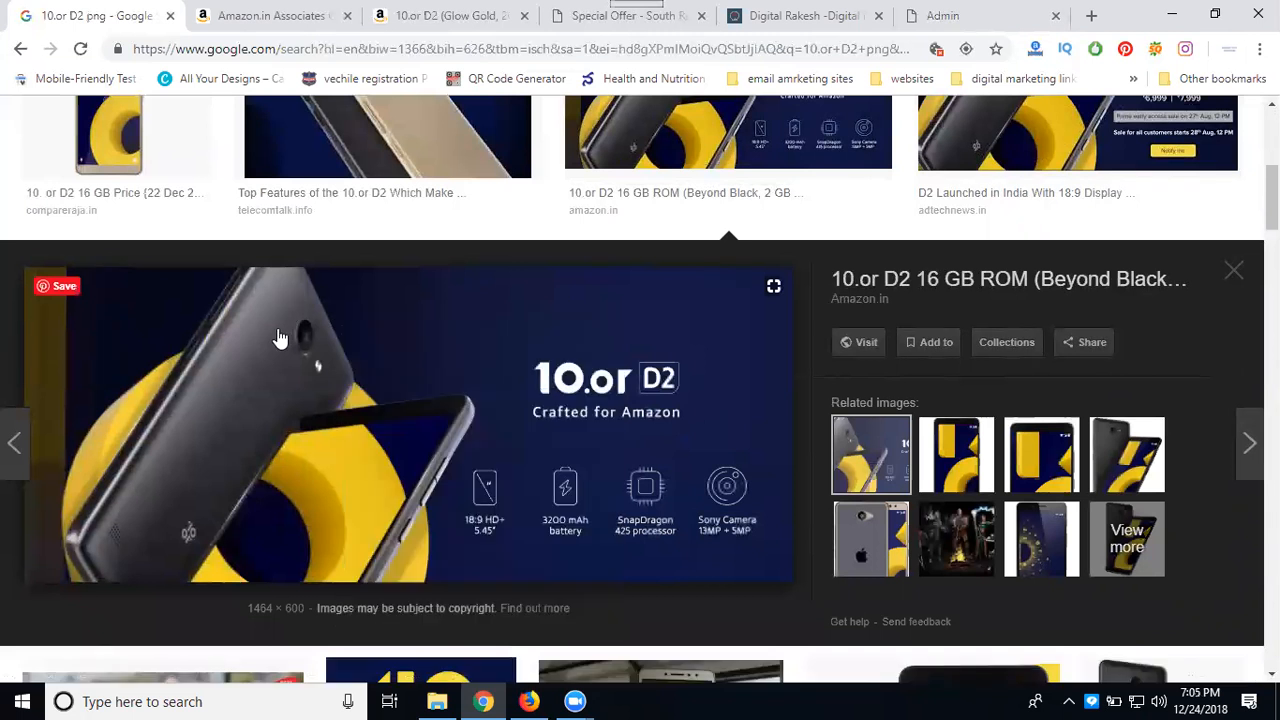
left_click(1234, 271)
Select "10.or D2" in the search query and save the previewed banner in Downloads as a JPEG image named "10.or D2"
triple_click(356, 114)
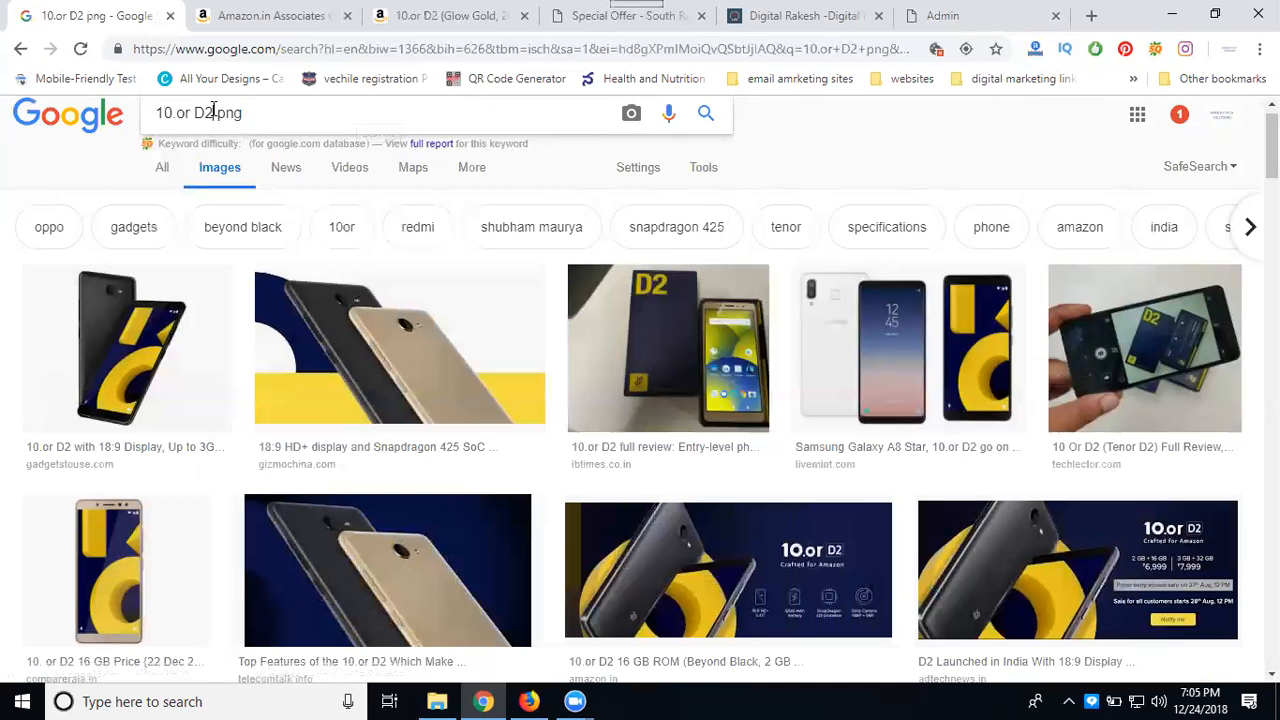
left_click_drag(213, 113, 115, 118)
scroll(293, 217, "down", 3)
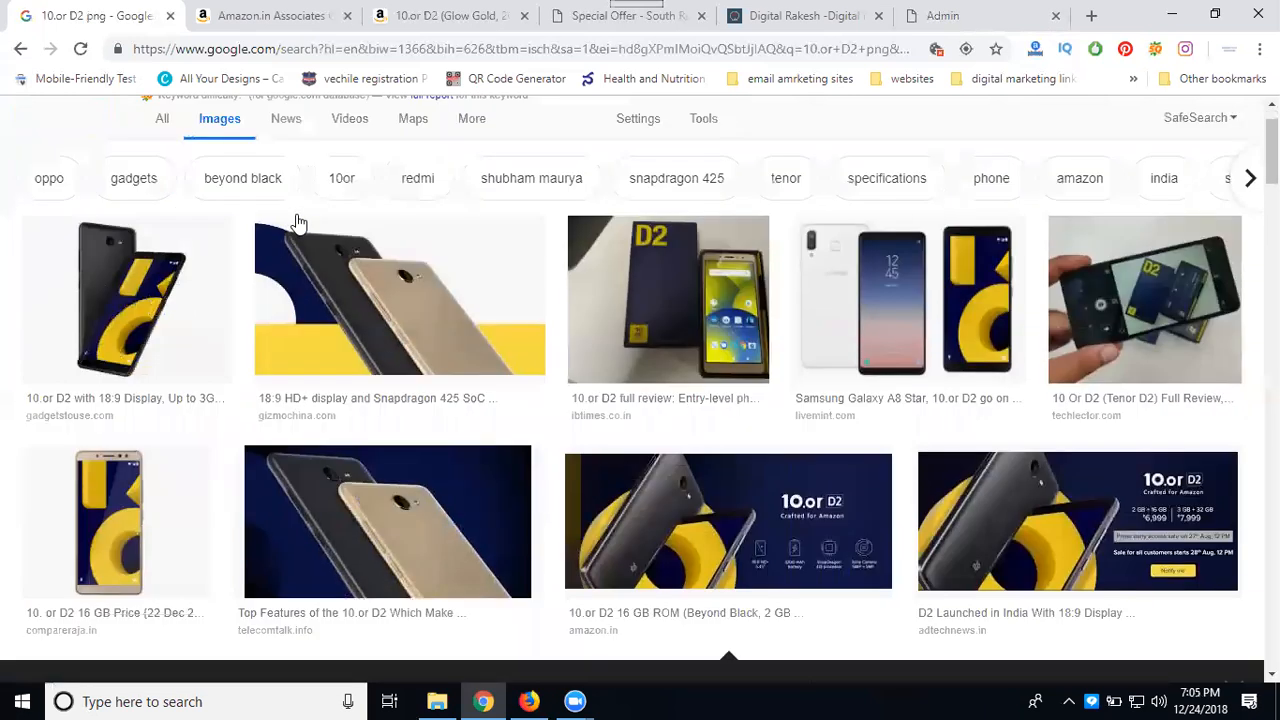
right_click(409, 540)
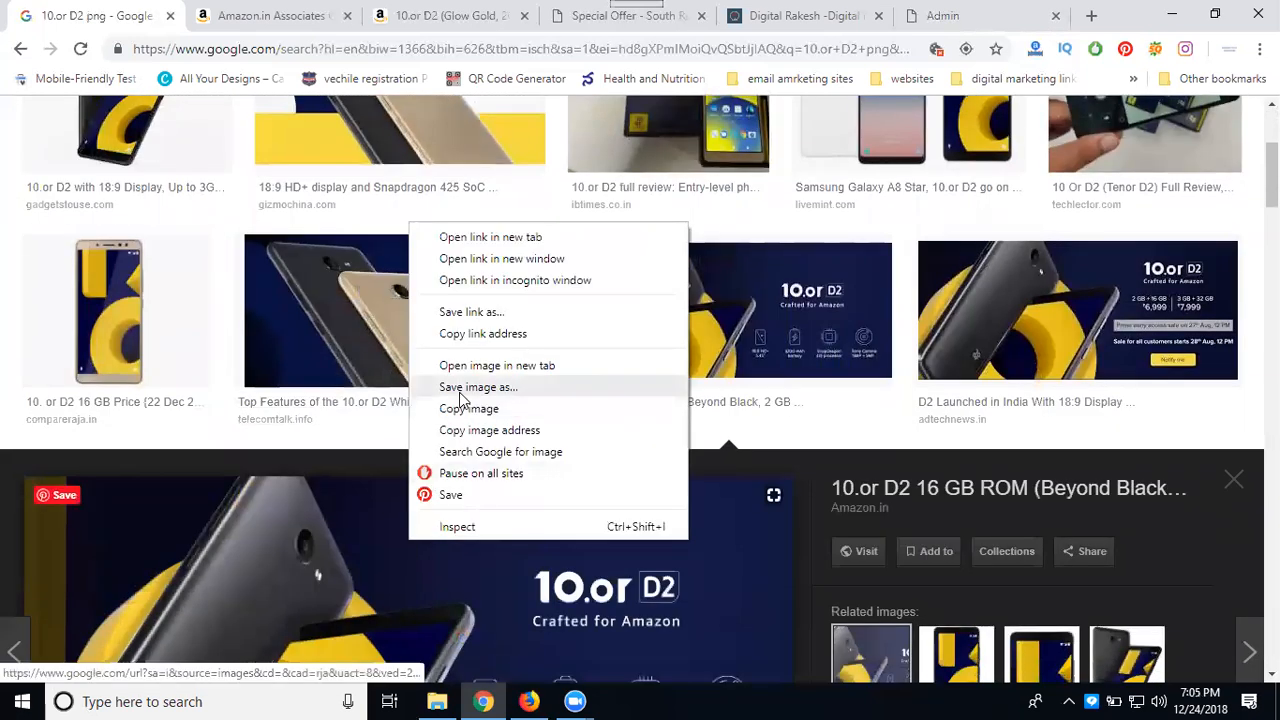
left_click(458, 408)
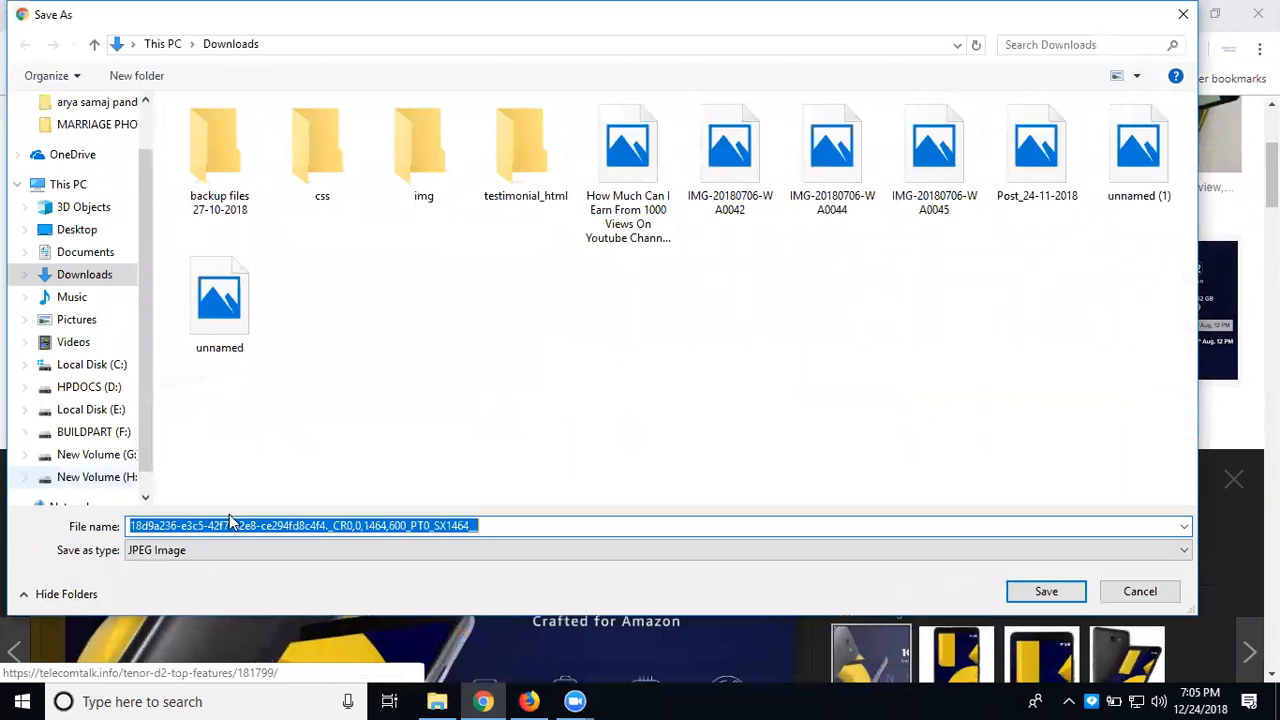
type("10.or D2")
left_click(1040, 591)
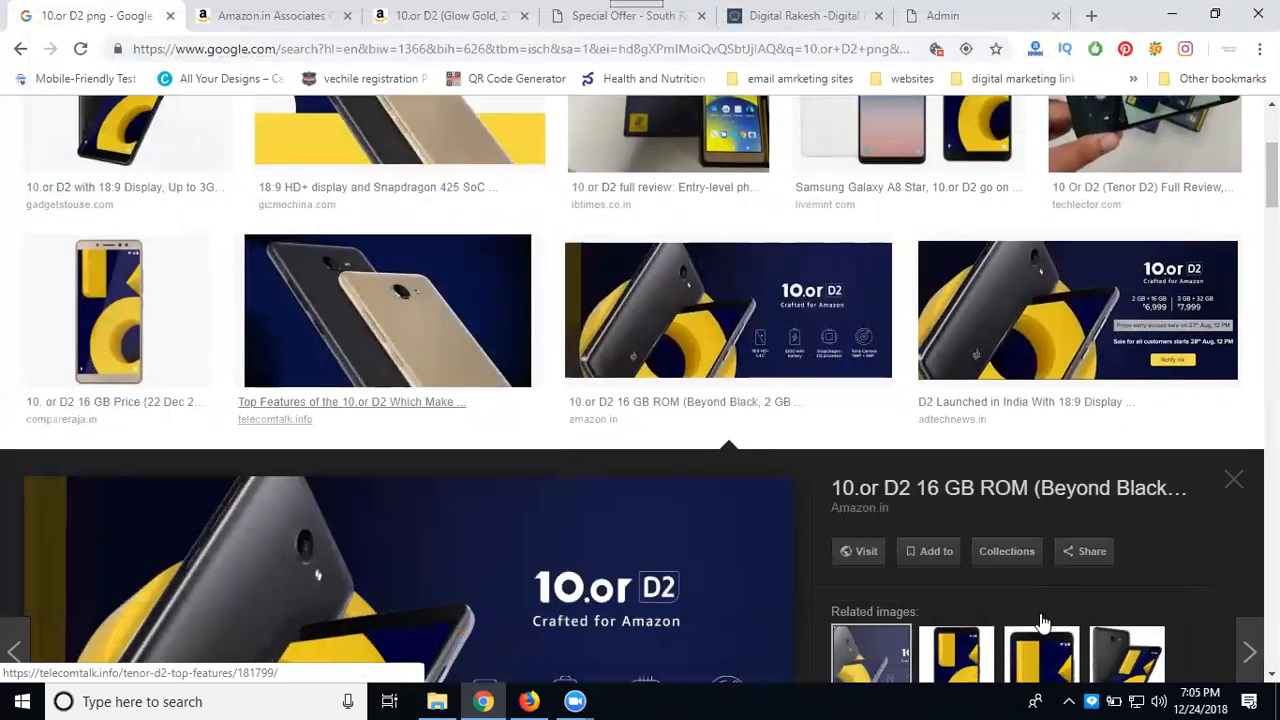
Open Canva in a new browser tab and start a blank YouTube Thumbnail design
left_click(1090, 15)
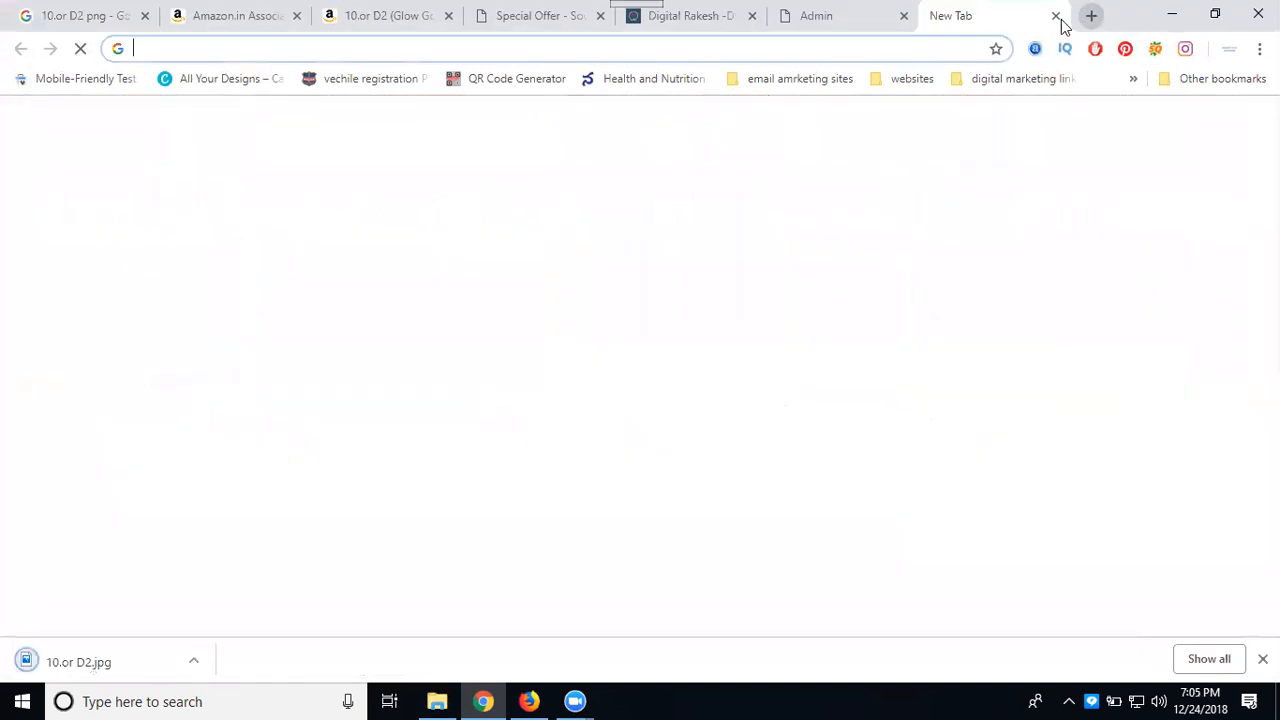
left_click(186, 80)
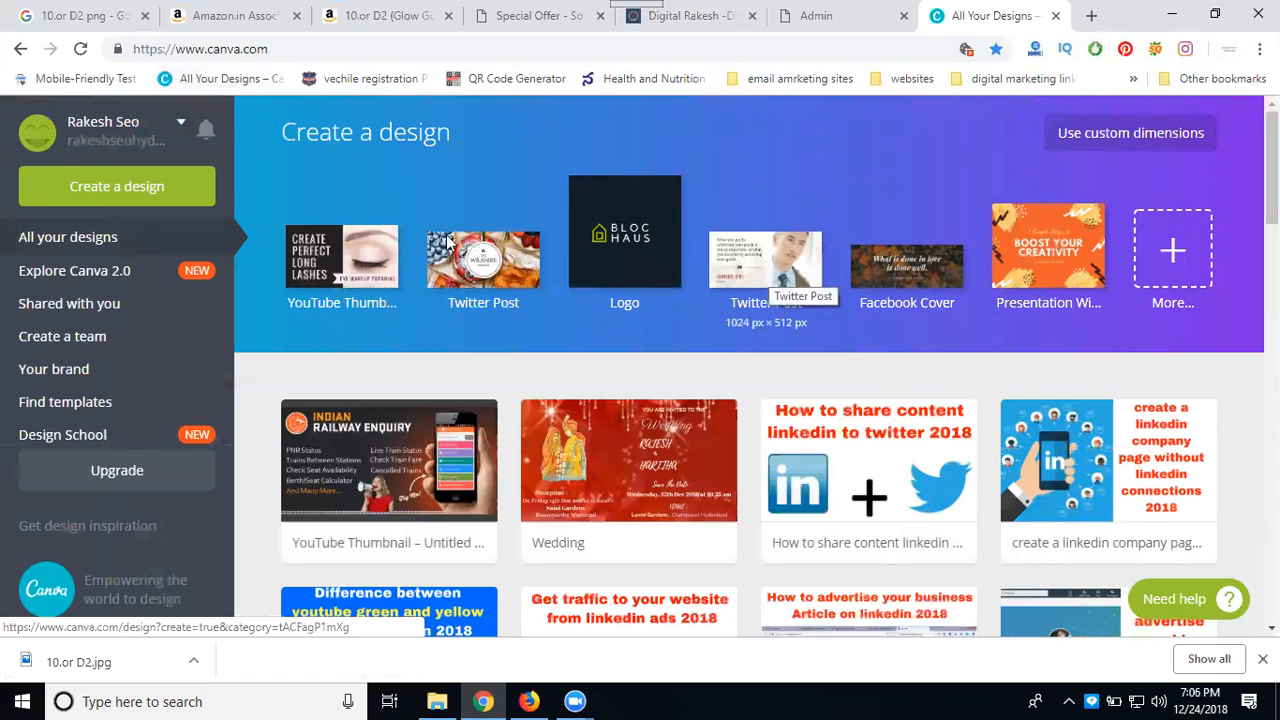
left_click(358, 265)
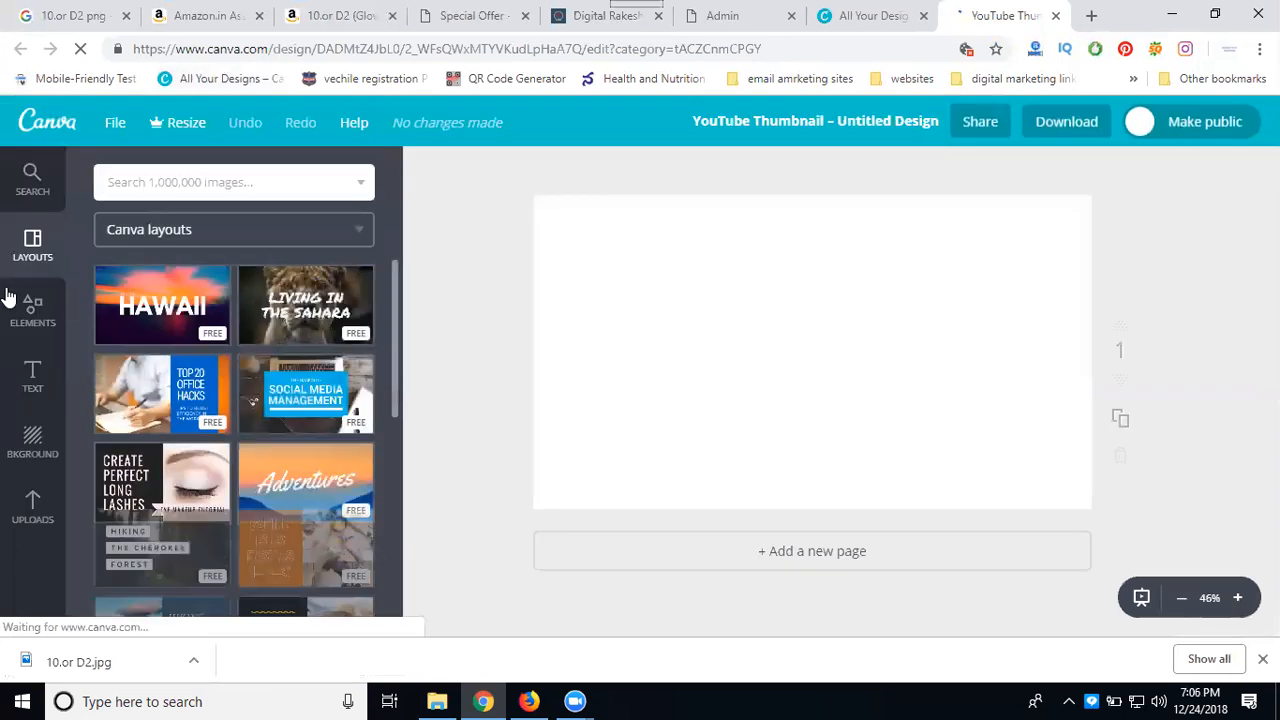
Upload the "10.or D2" image from the Downloads folder to the design's uploads
left_click(32, 508)
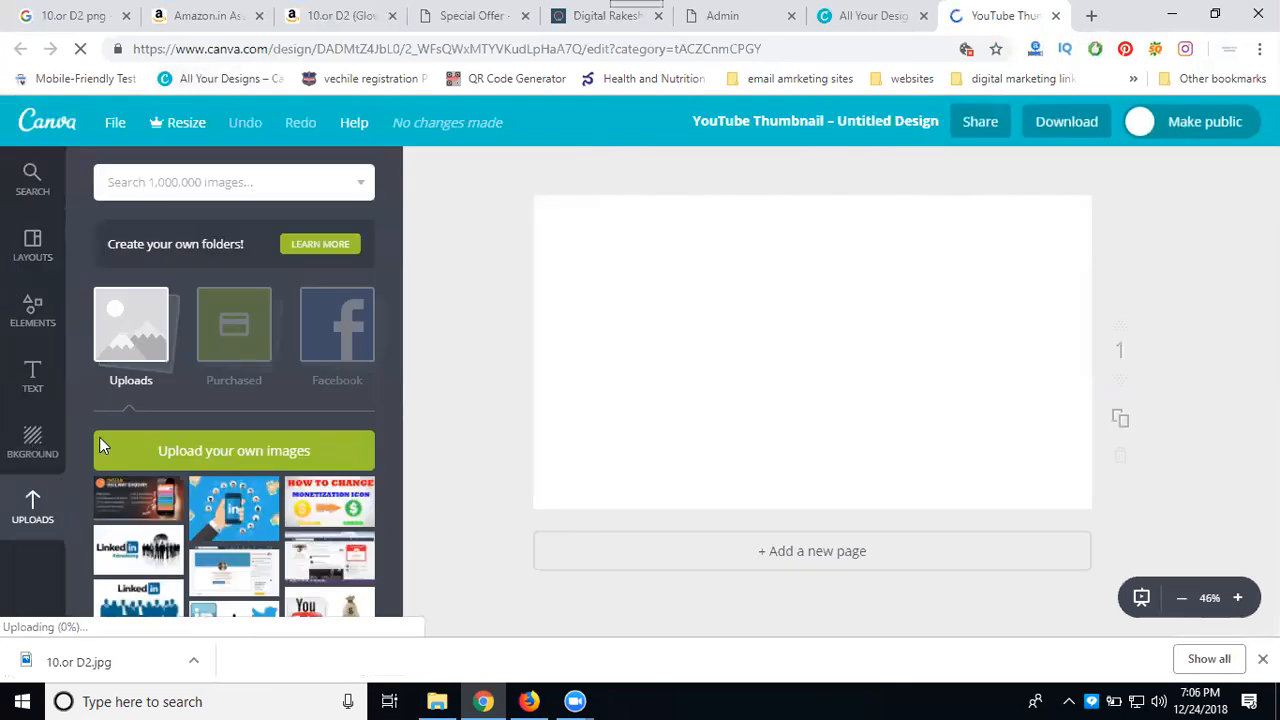
left_click(163, 450)
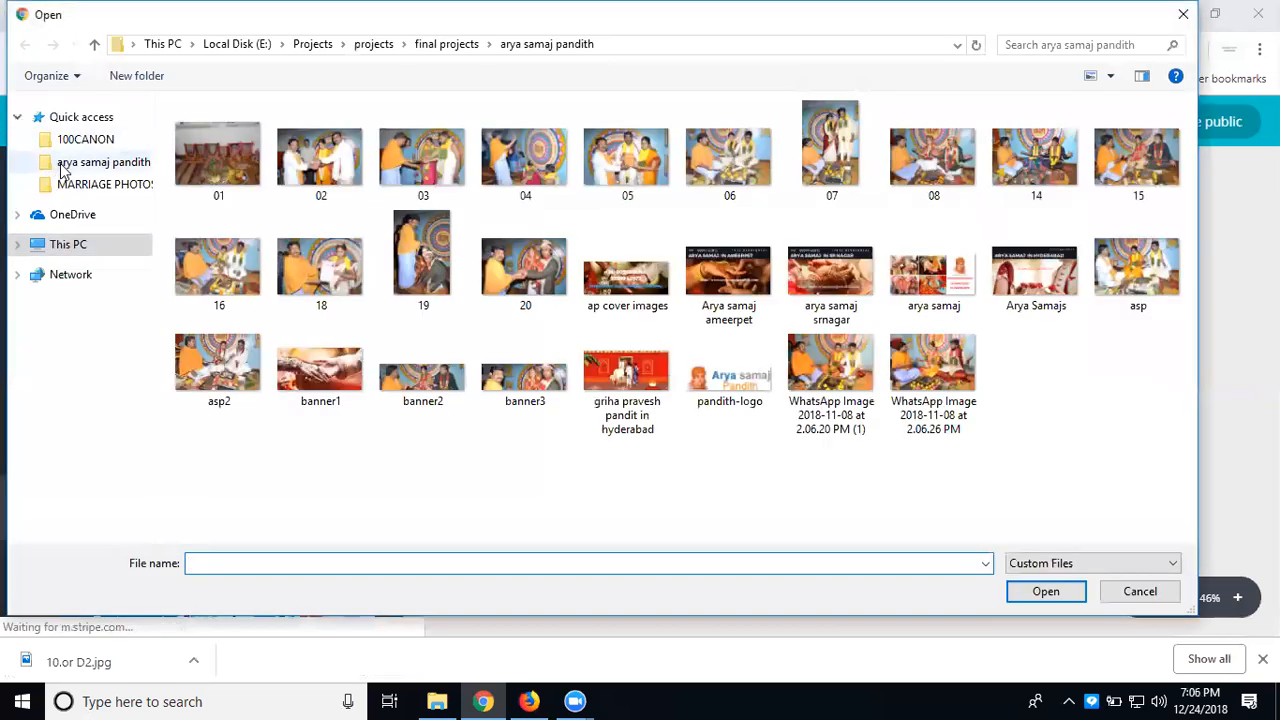
left_click(79, 300)
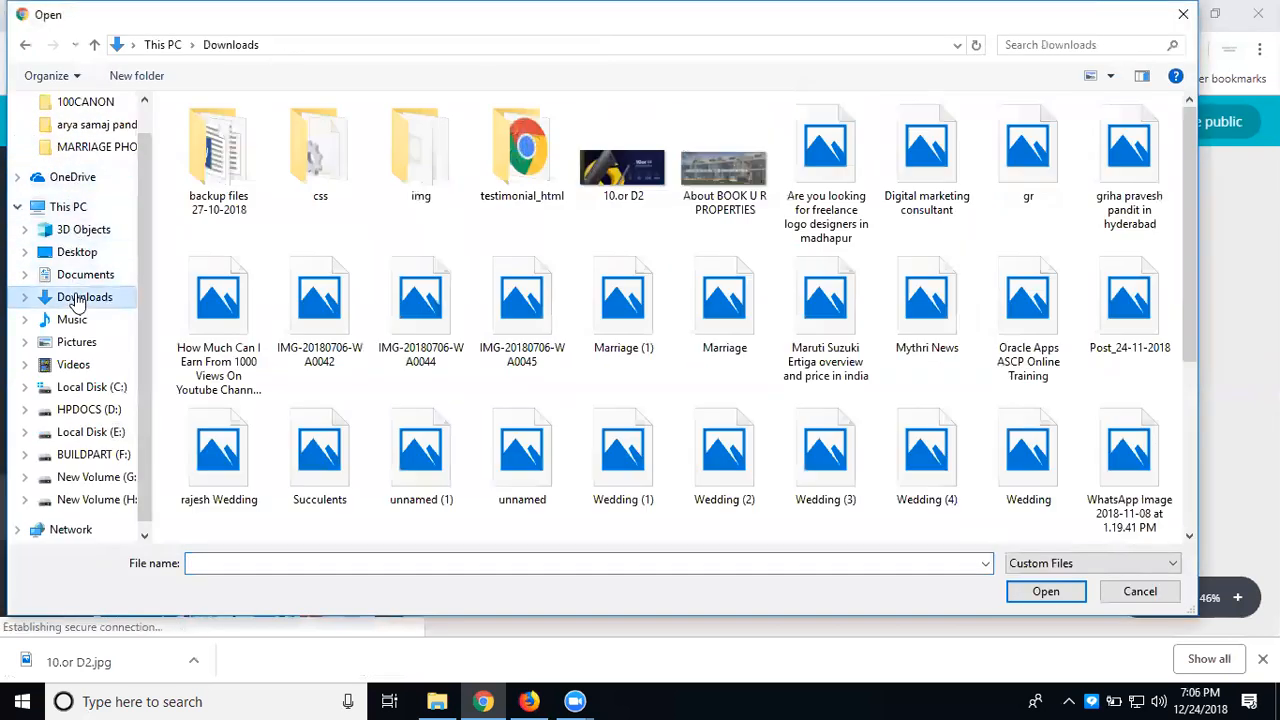
double_click(600, 185)
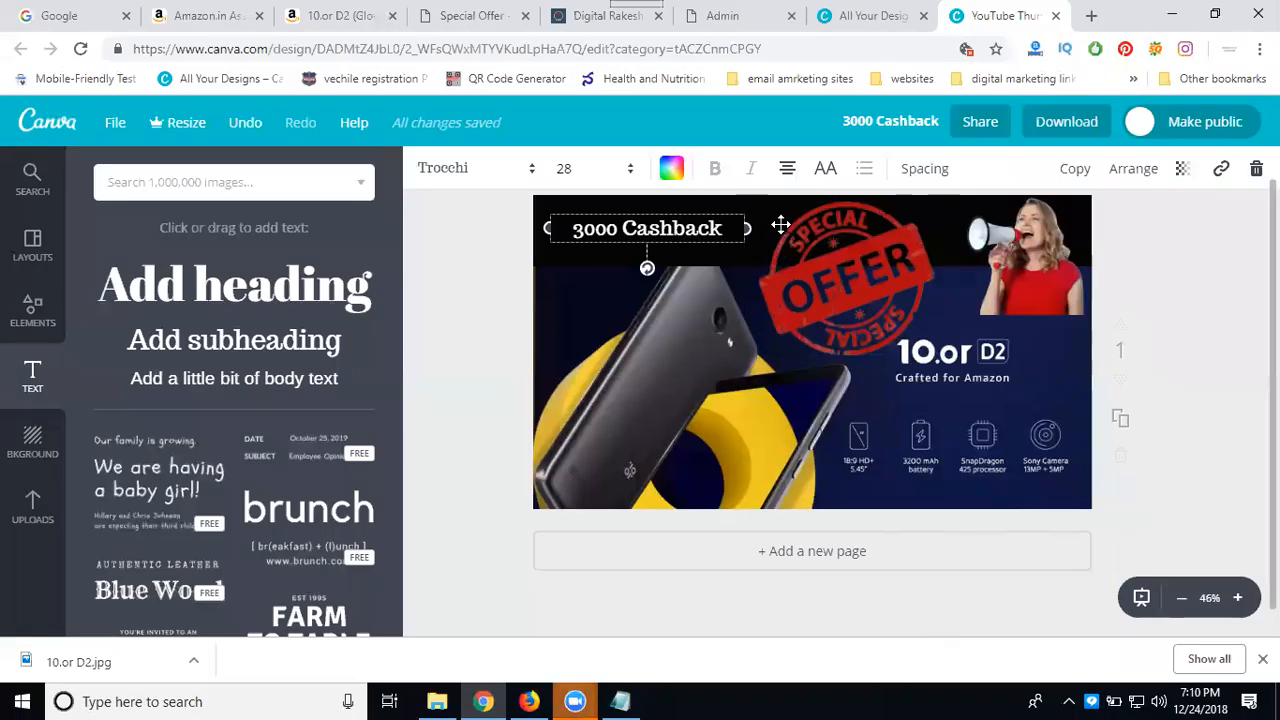
Download the finished "3000 Cashback" design as a PNG image
left_click(1064, 123)
left_click(1037, 331)
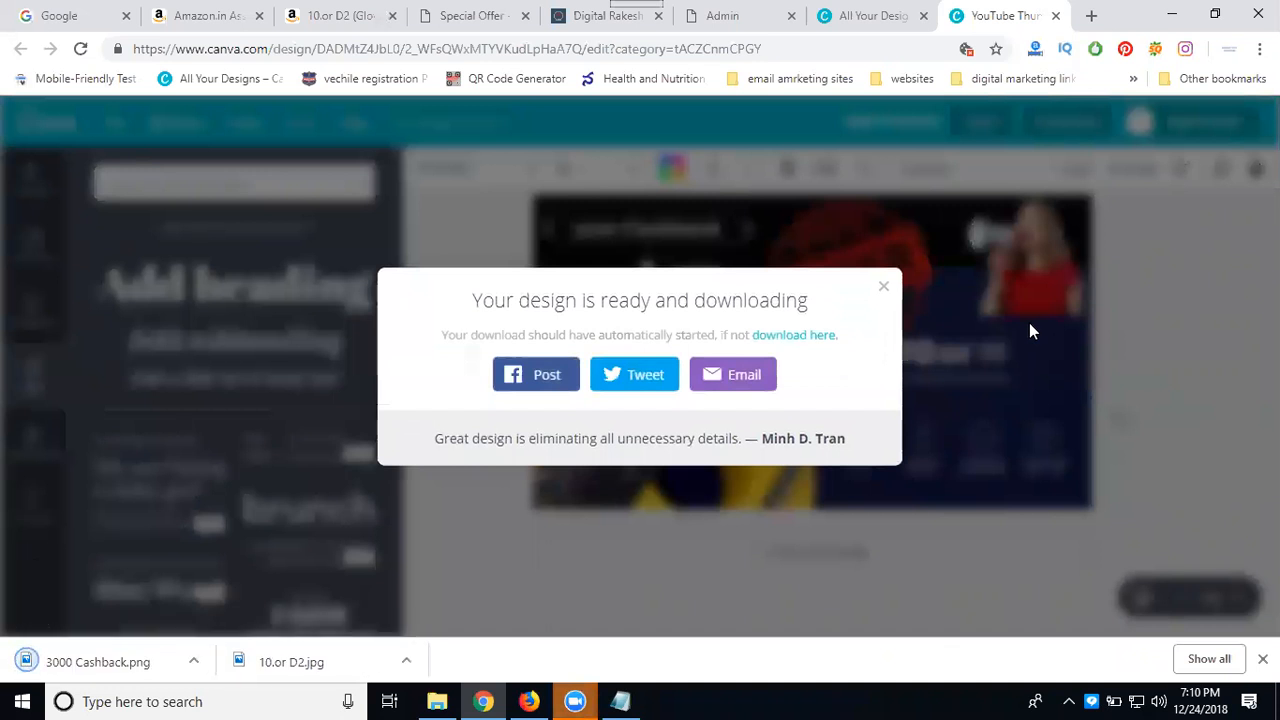
Copy "10.or D2" from the product title on the Amazon product page
left_click(335, 25)
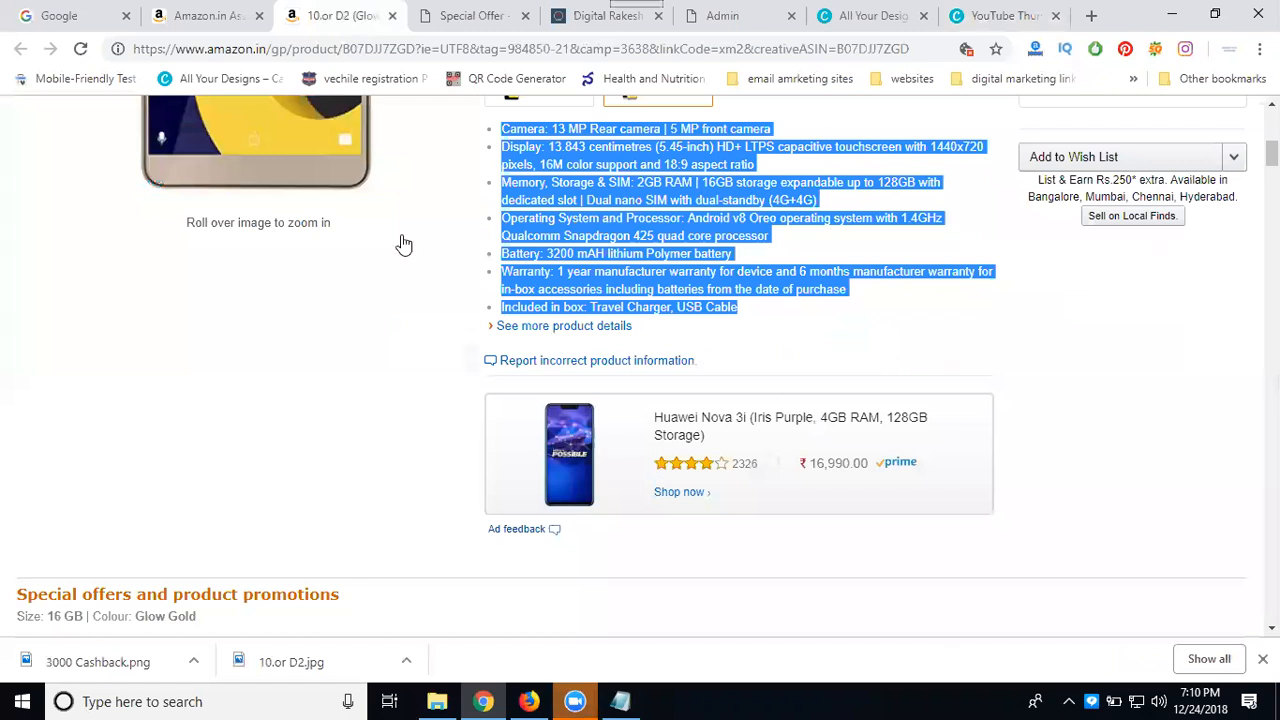
scroll(429, 337, "up", 5)
scroll(429, 343, "up", 1)
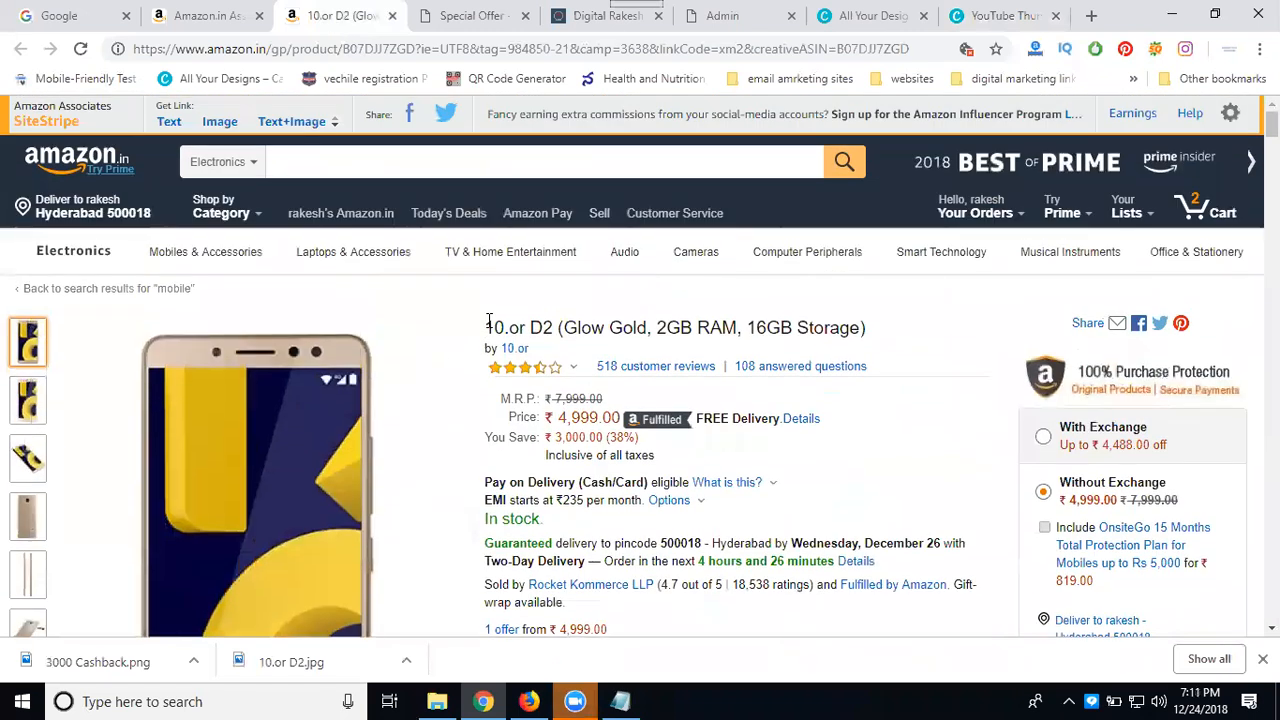
left_click_drag(486, 327, 557, 328)
key("ctrl+c")
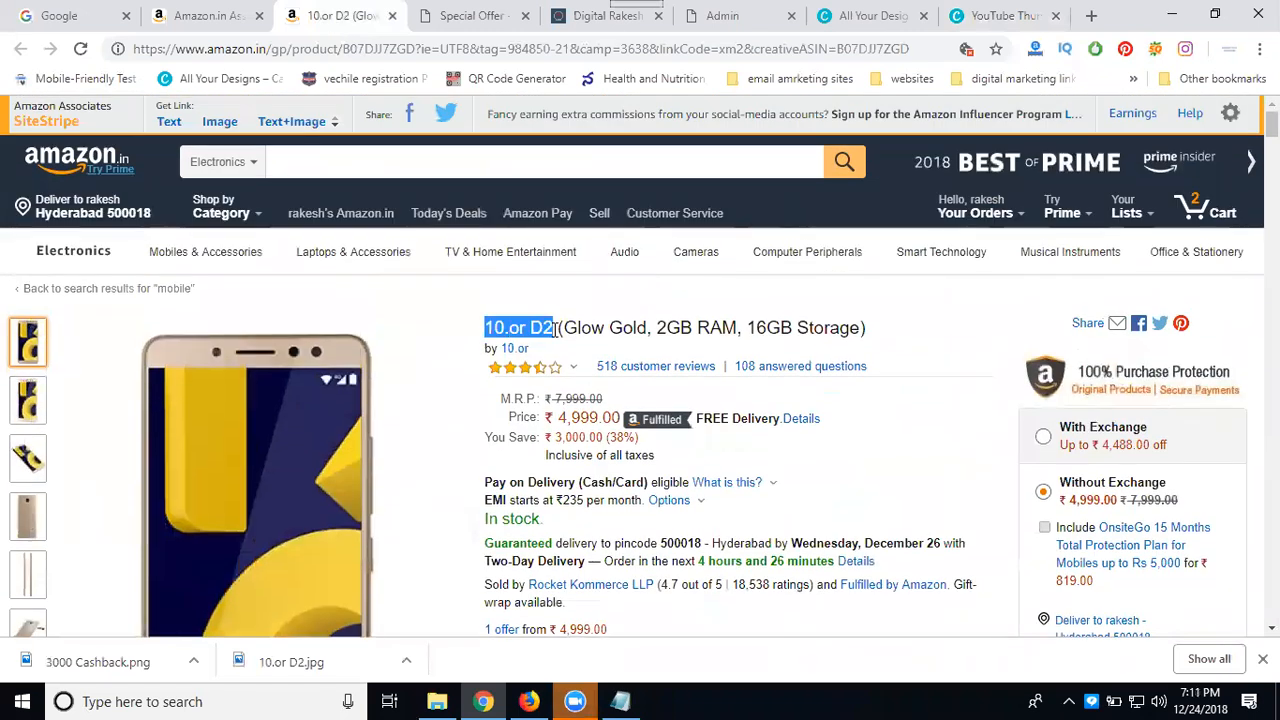
Add a new post in the southreelnews.com admin with the title "10.or D2 Mobile Phone Special Offer 2018 year end sale"
left_click(716, 26)
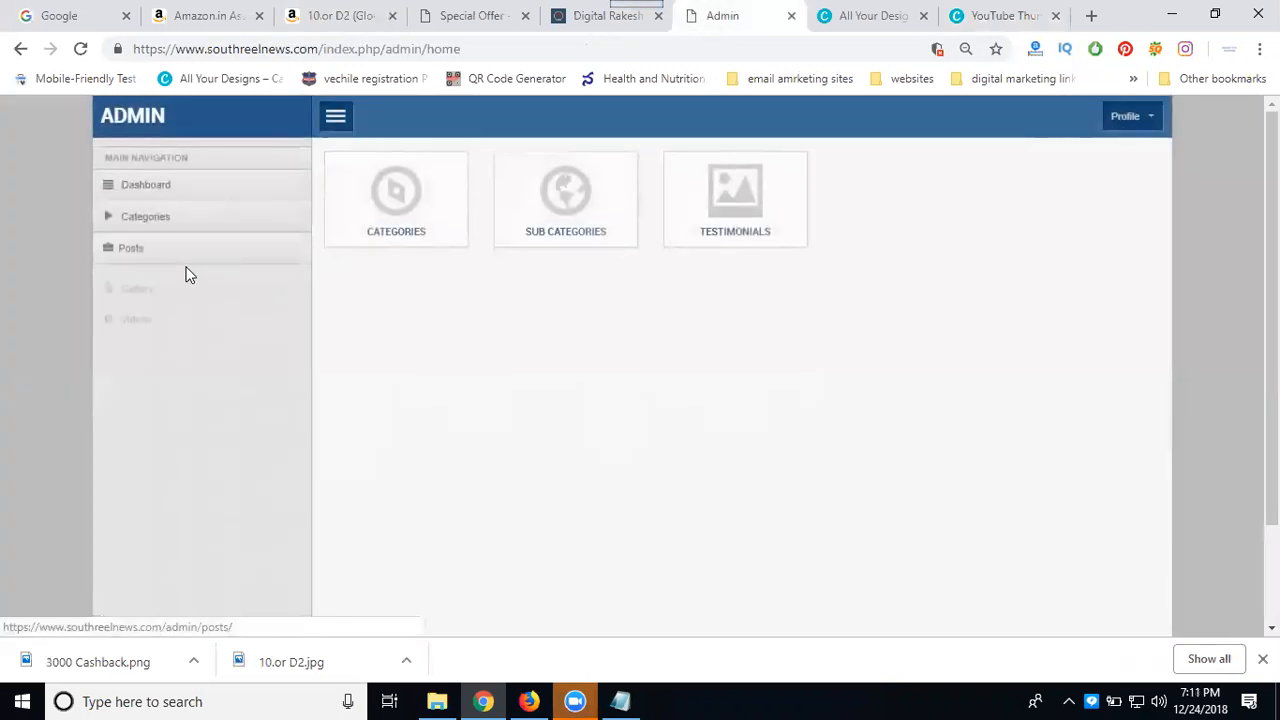
left_click(153, 250)
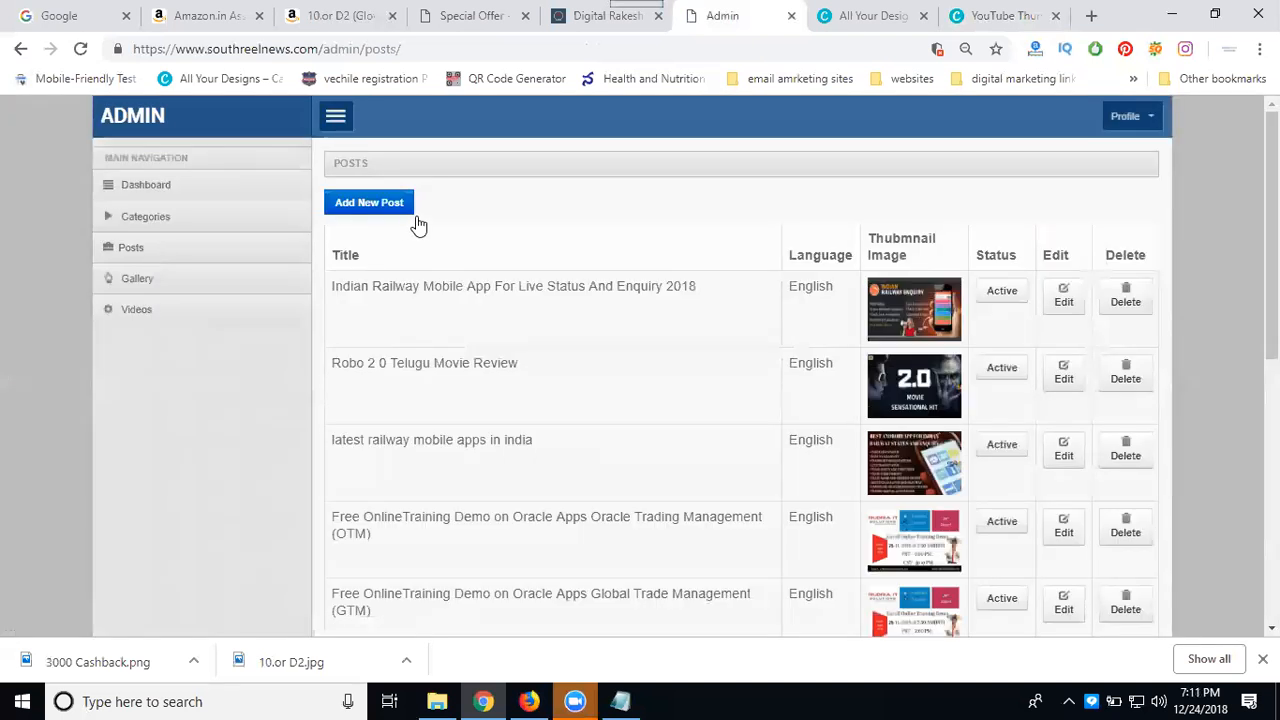
left_click(375, 203)
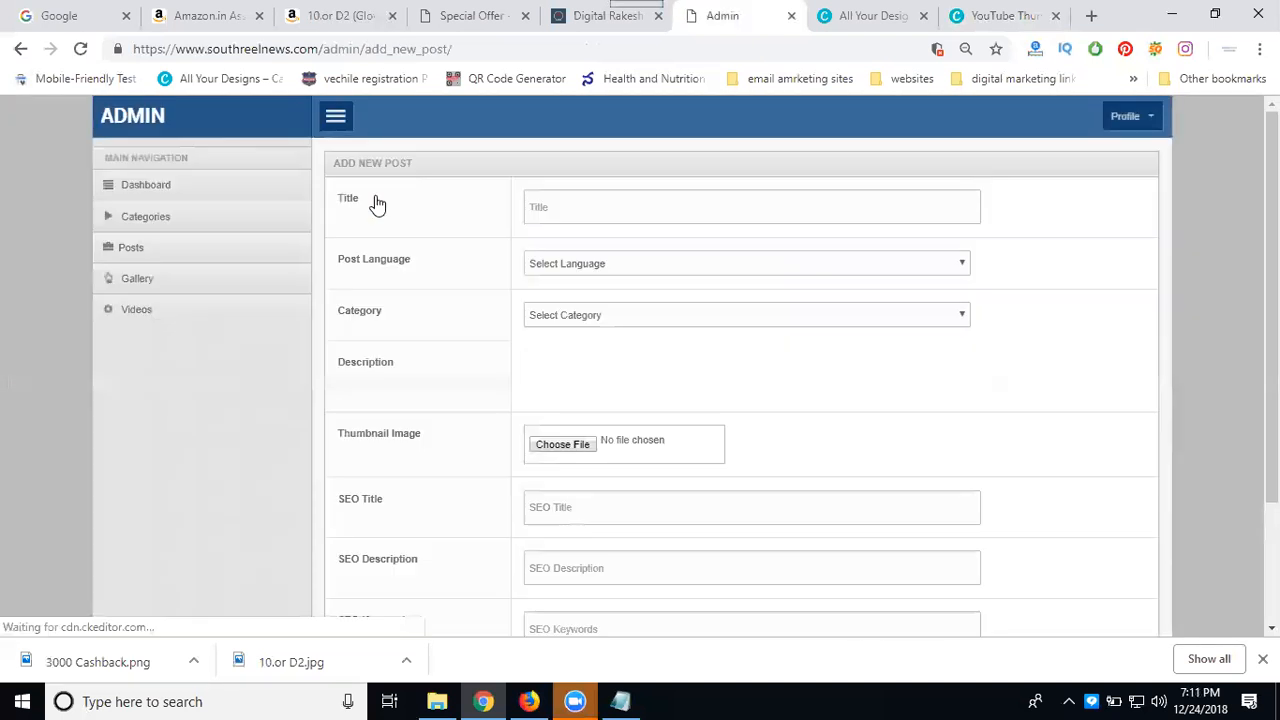
left_click(566, 209)
key("ctrl+v")
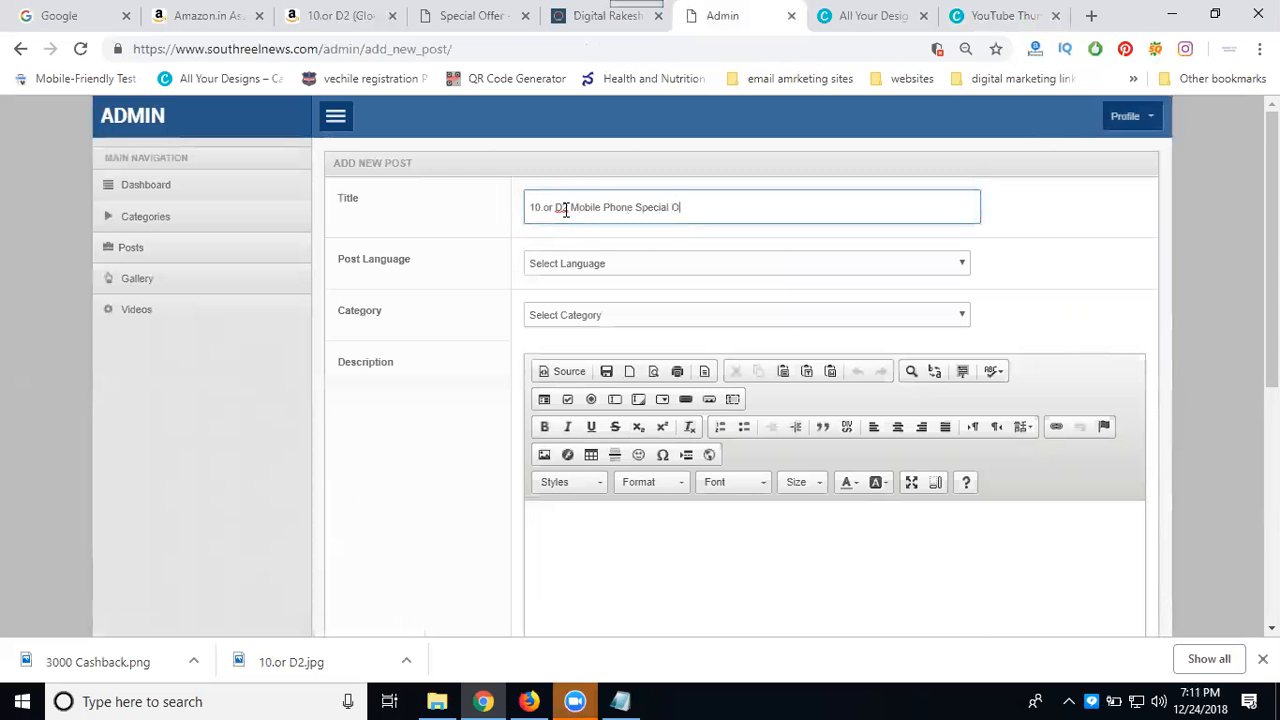
type("2018 year end sale")
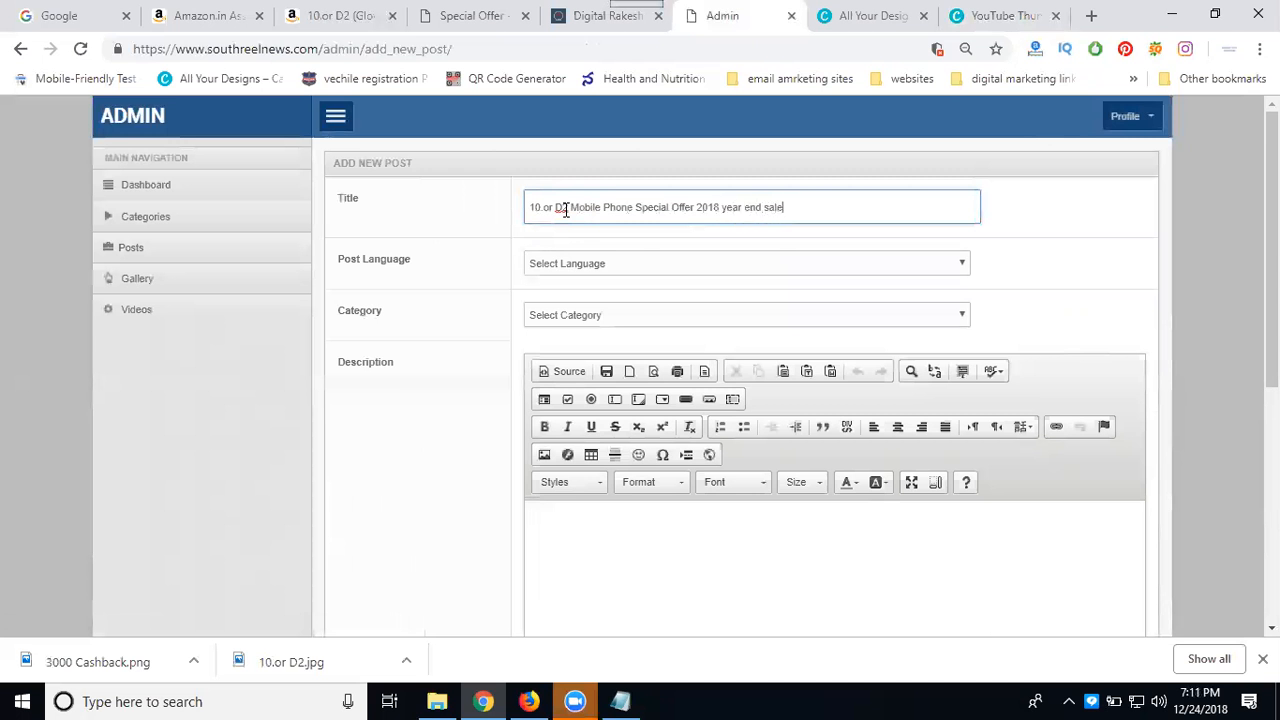
Set the post language to English and the category to Special Offer(English)
left_click(565, 270)
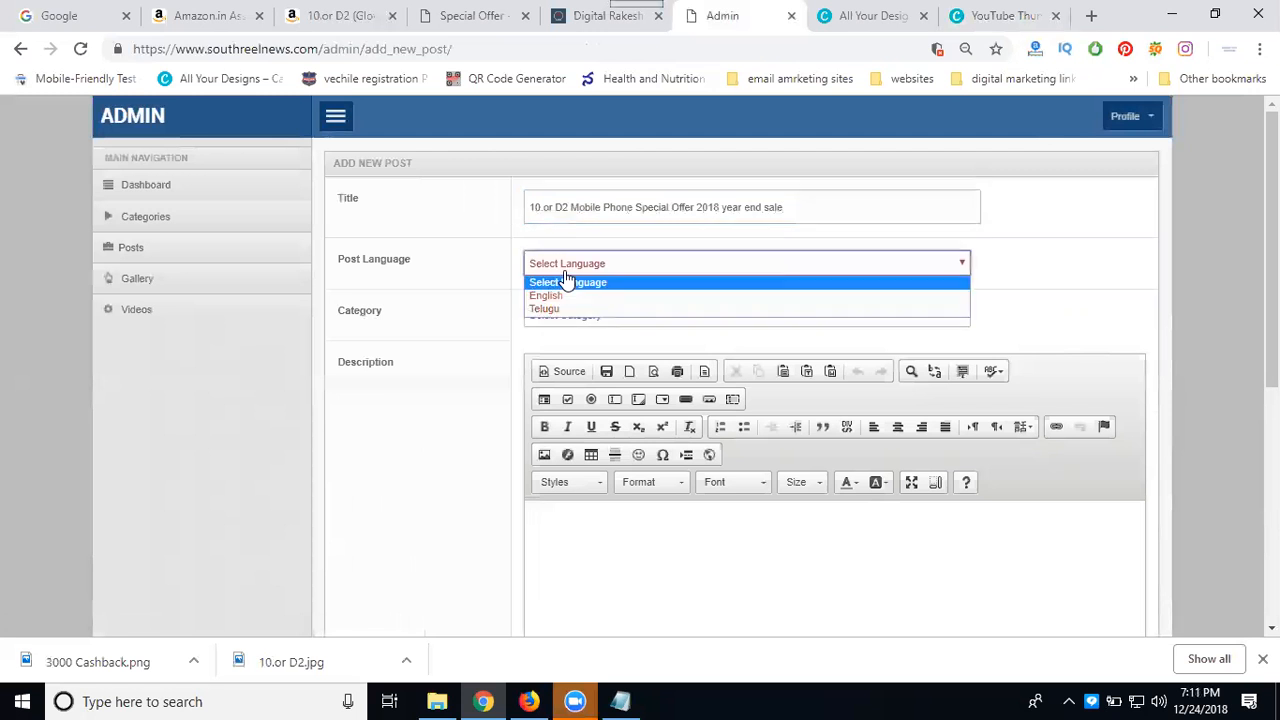
left_click(558, 298)
left_click(558, 315)
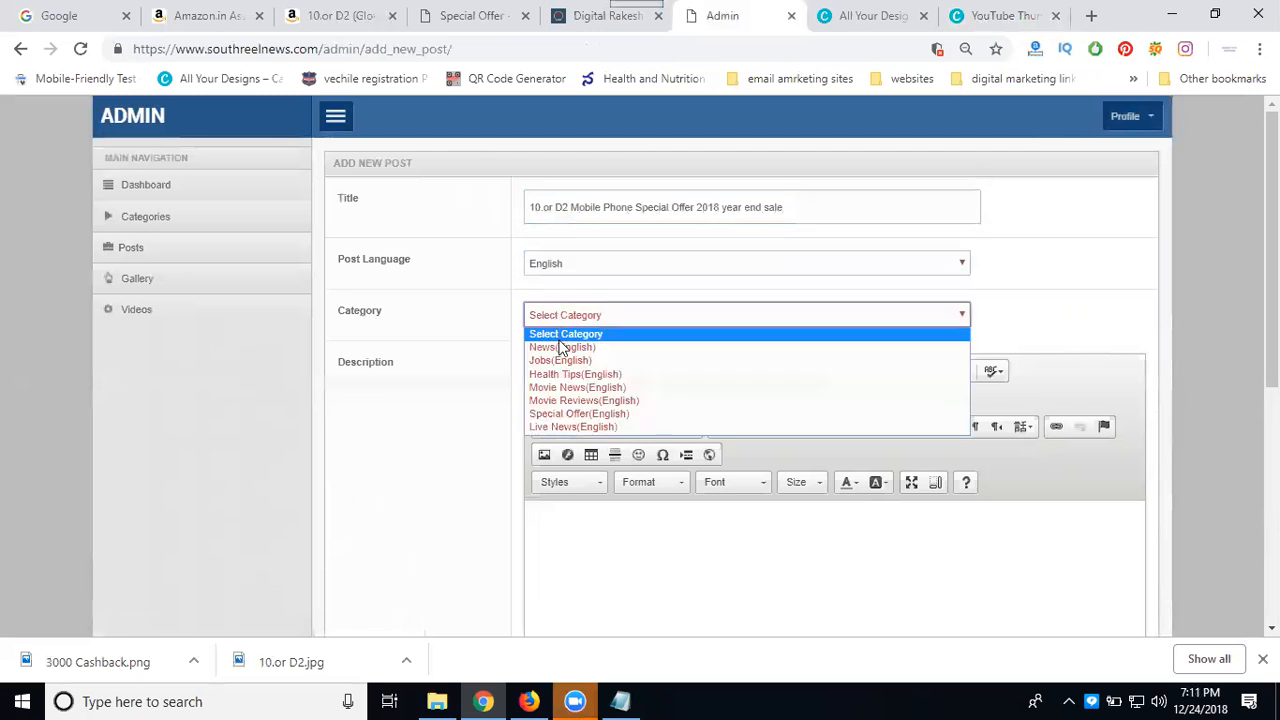
left_click(560, 350)
left_click(560, 312)
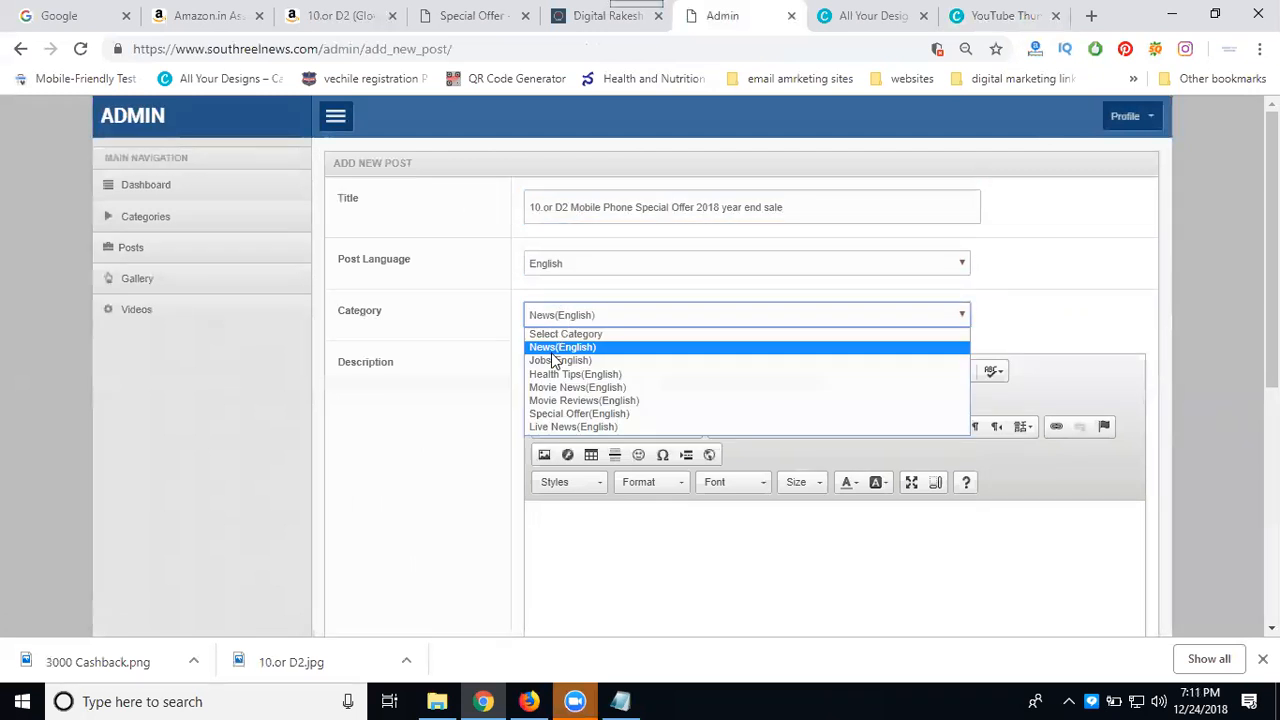
left_click(557, 412)
Copy the post title and paste it as the first line of the description
triple_click(588, 207)
key("ctrl+c")
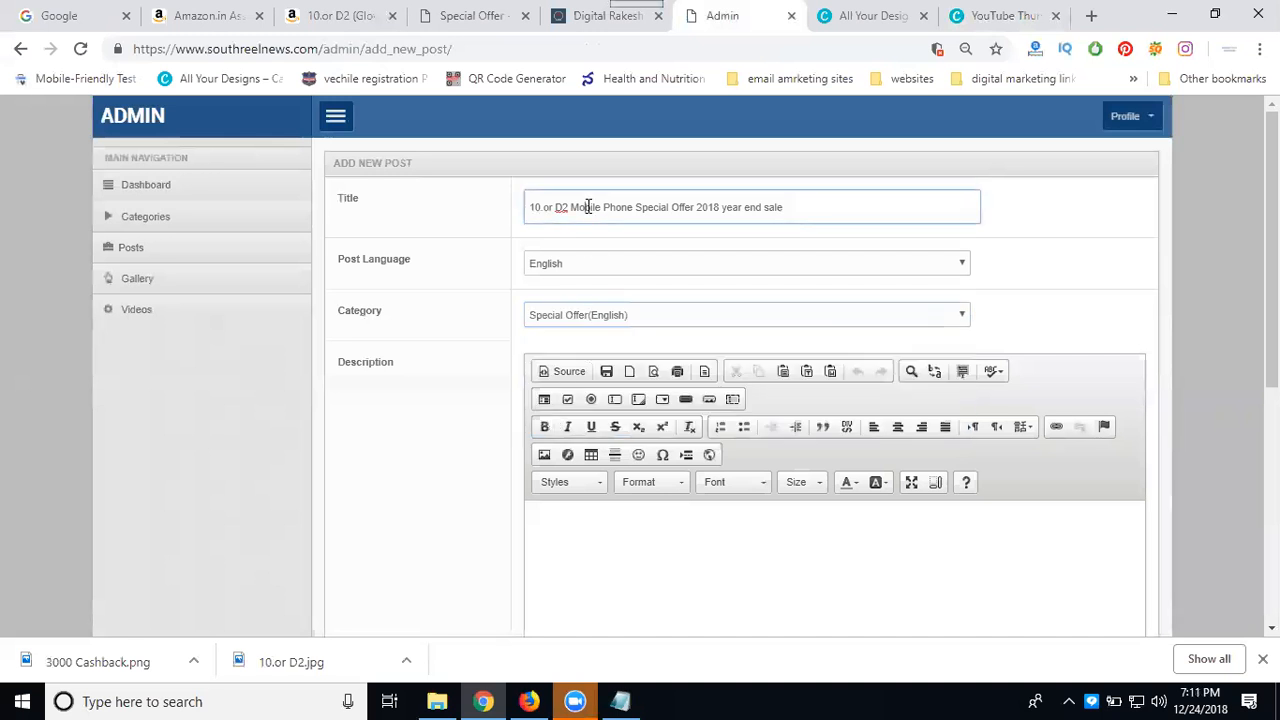
scroll(540, 289, "down", 2)
left_click(539, 334)
key("ctrl+v")
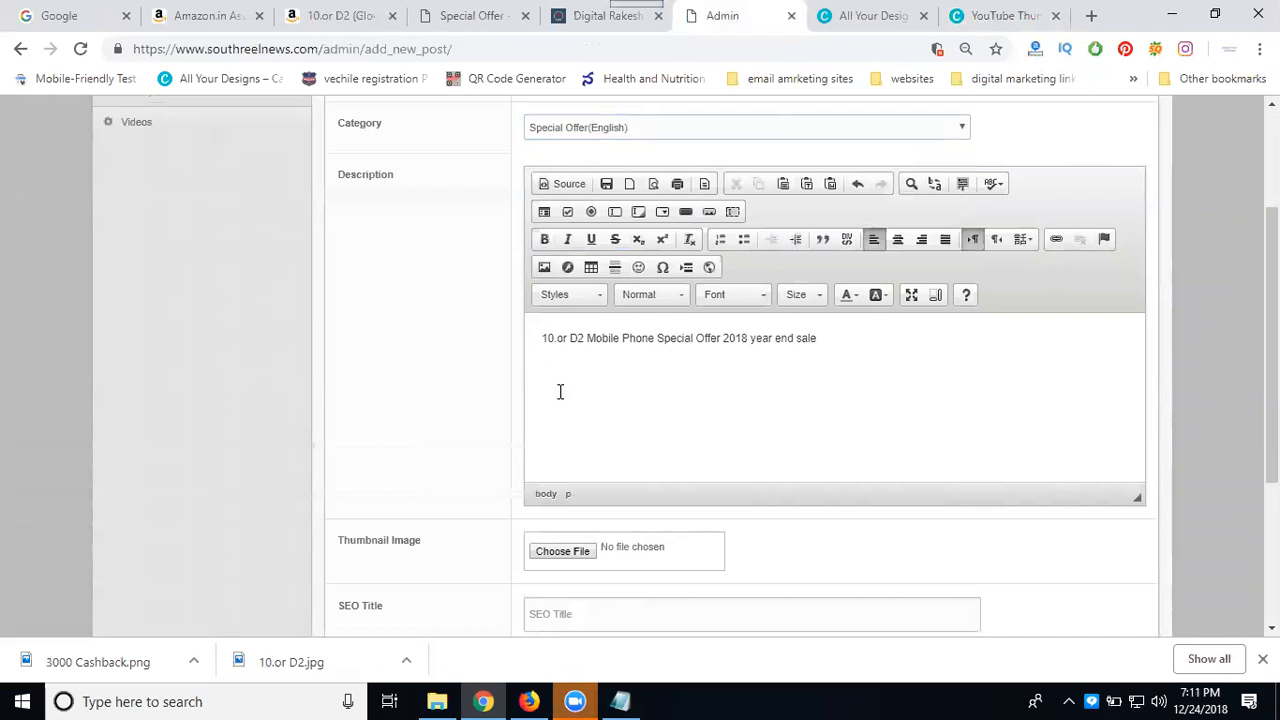
Copy all of the offer and specification text from Notepad and paste it below the title line in the description
left_click(640, 700)
key("ctrl+a")
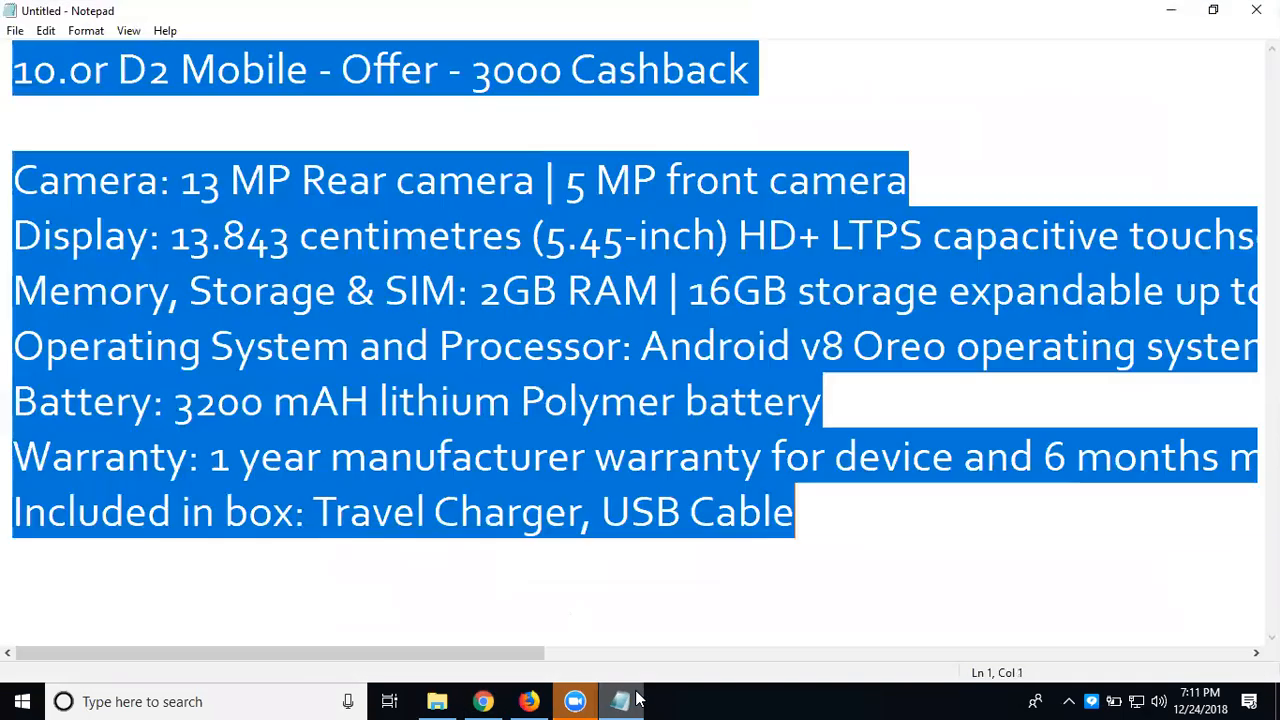
left_click(637, 700)
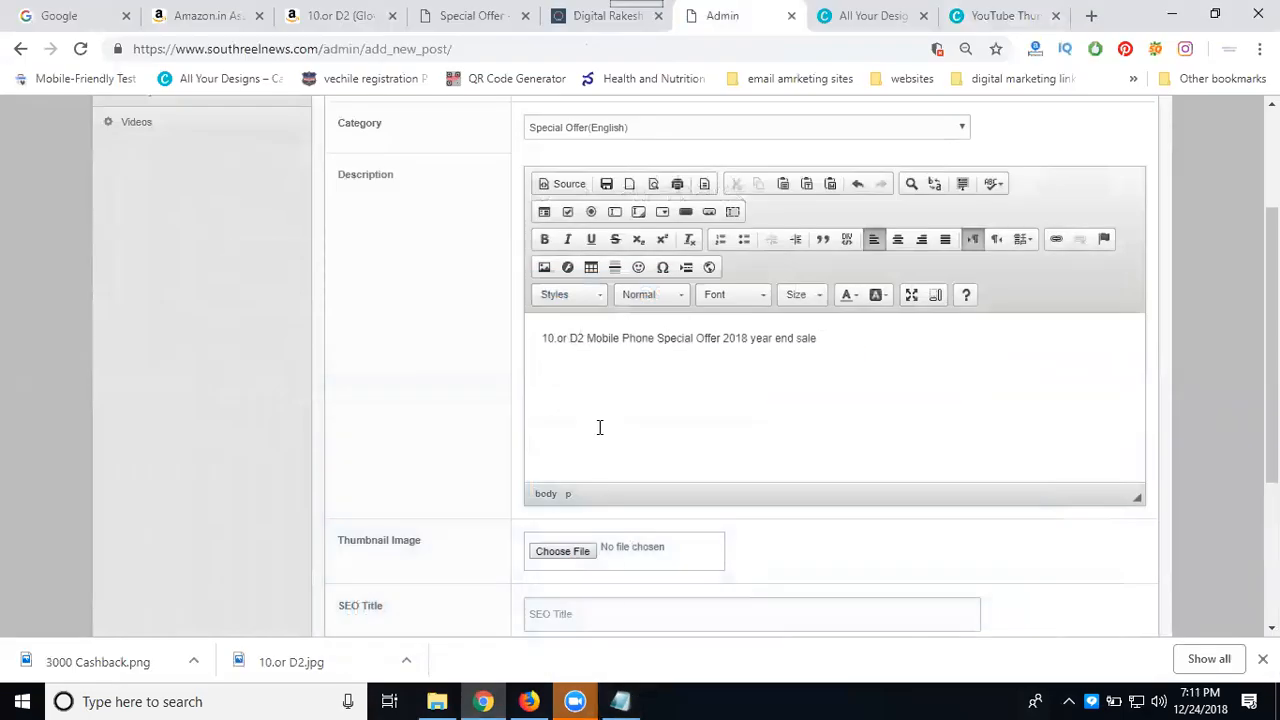
key("ctrl+v")
Choose the "3000 Cashback" image from Downloads as the post's thumbnail image
left_click(556, 552)
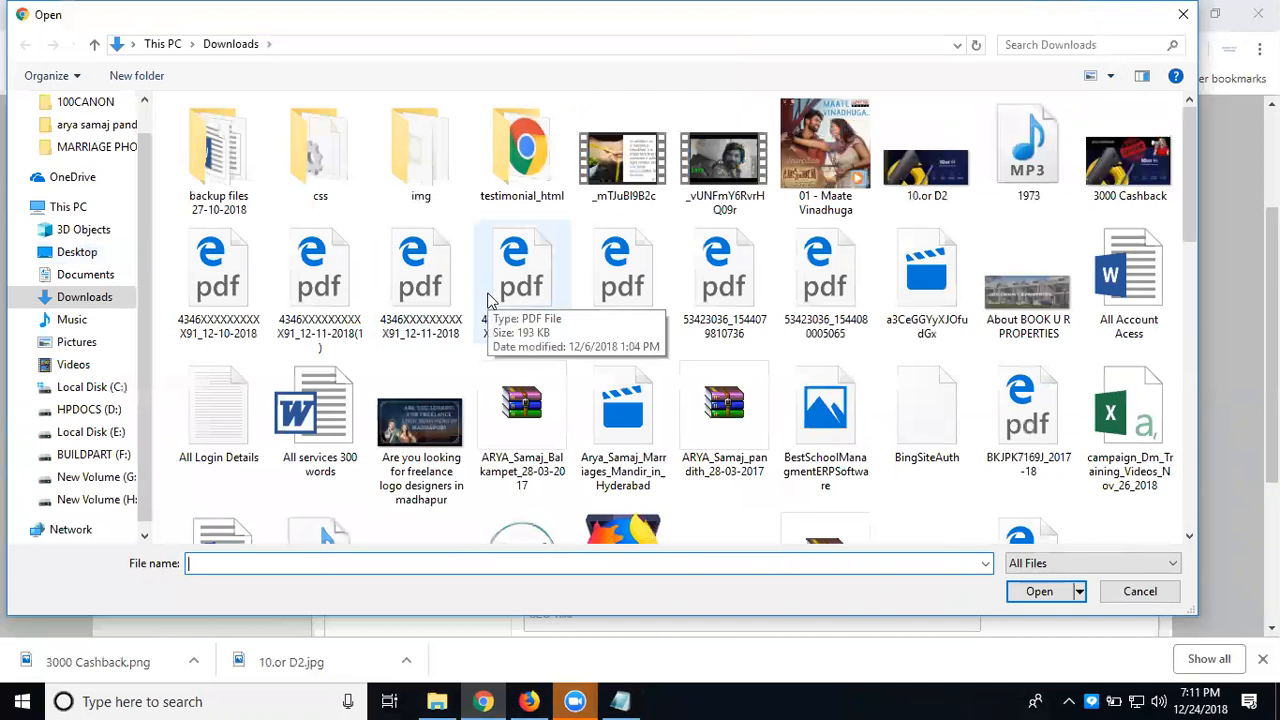
double_click(1113, 185)
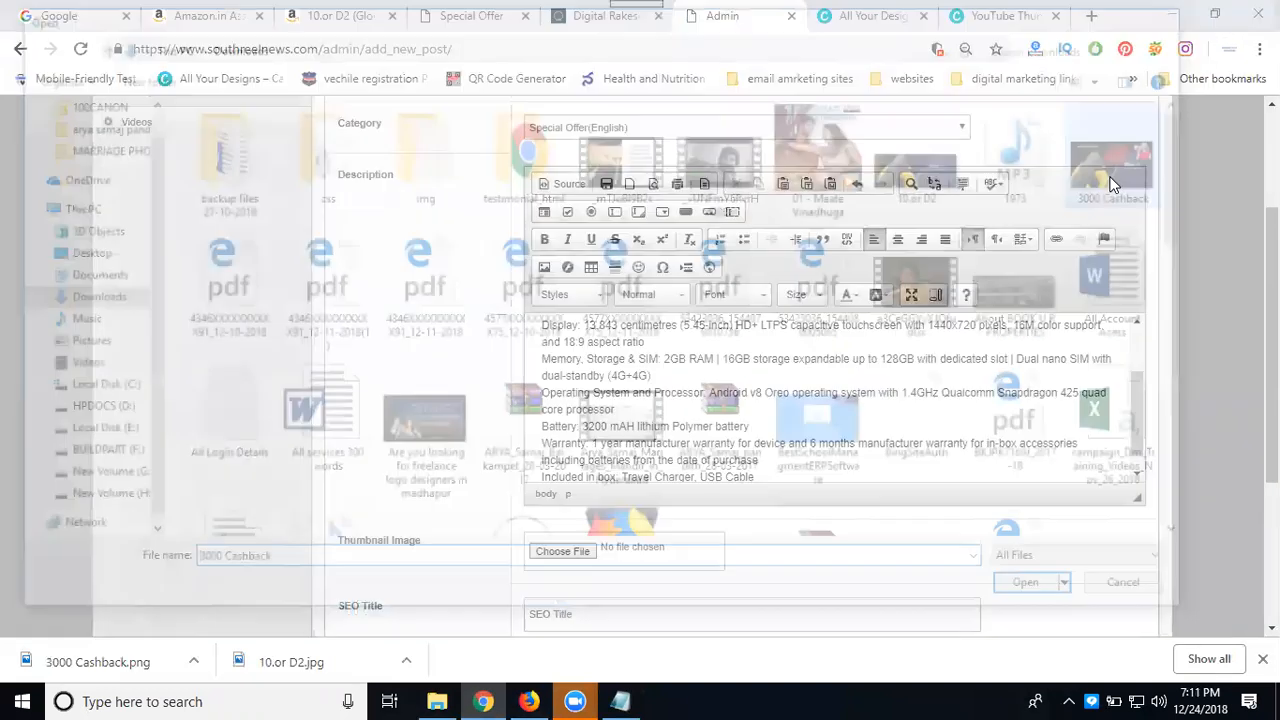
Add the line "For Sale Purpose Click Image" below the specifications in the description, with blank lines around it
scroll(429, 300, "down", 1)
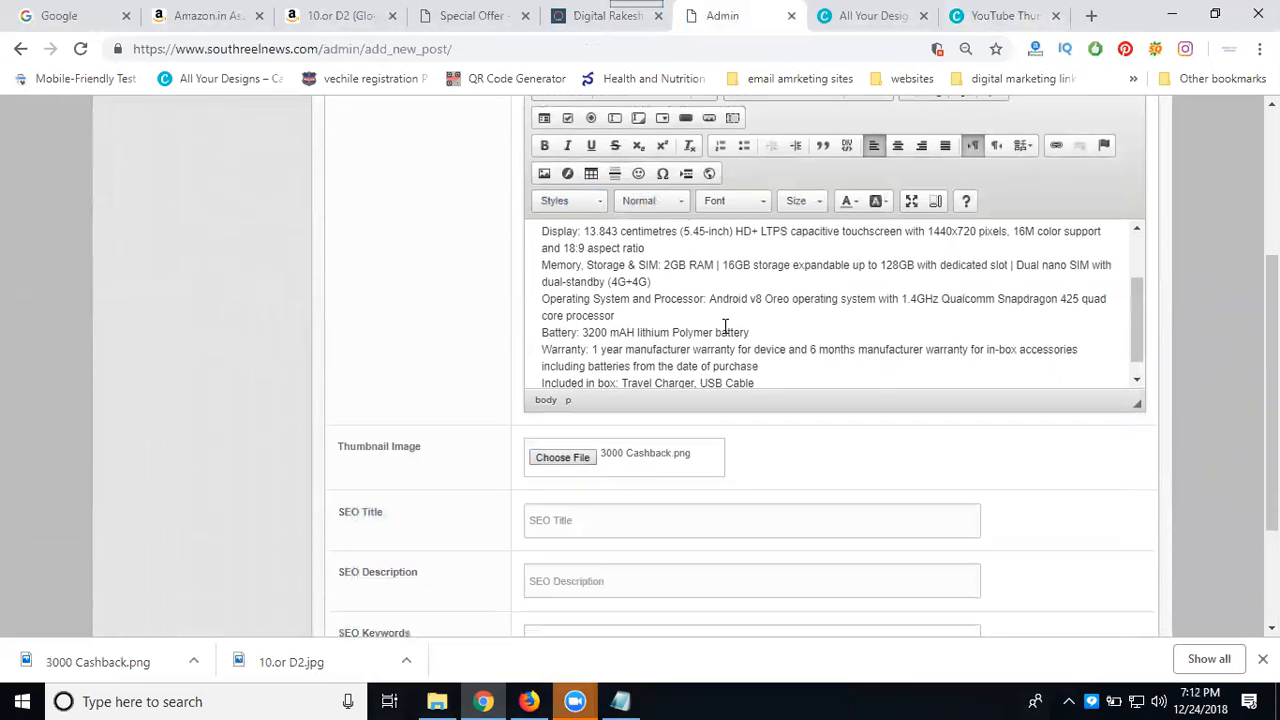
key("Return")
key("Return")
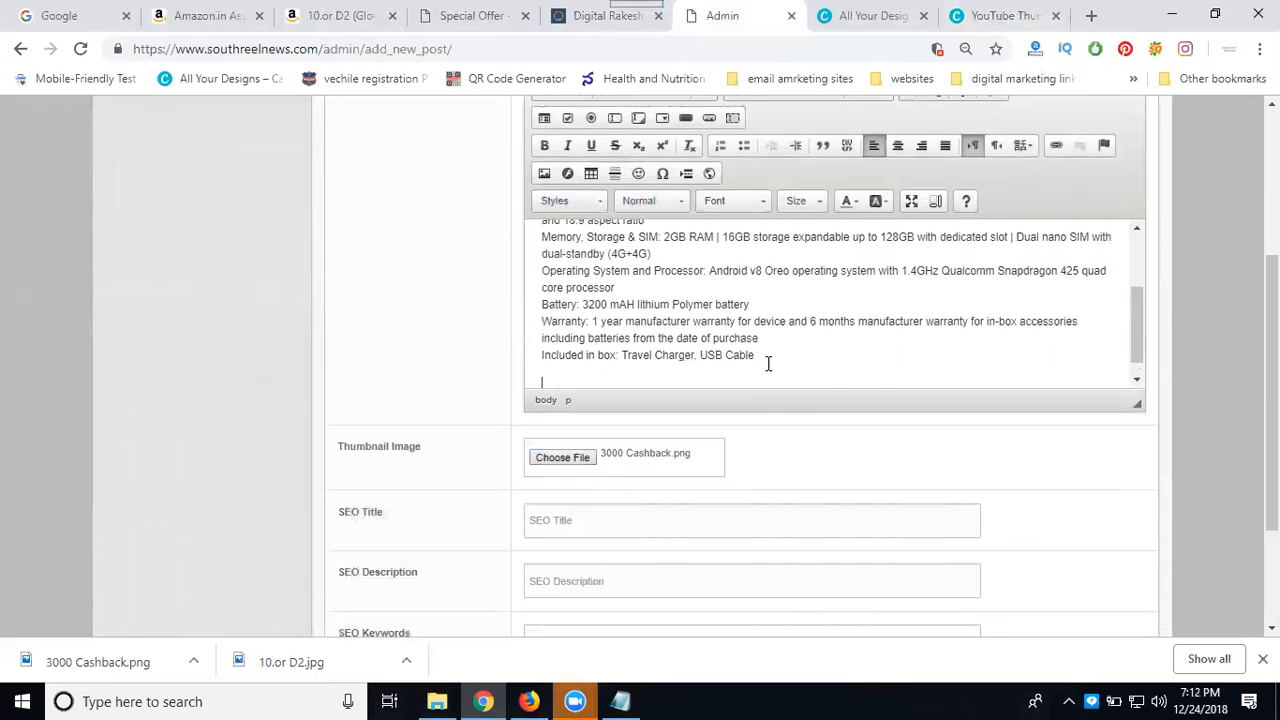
type("For Sale Purpose")
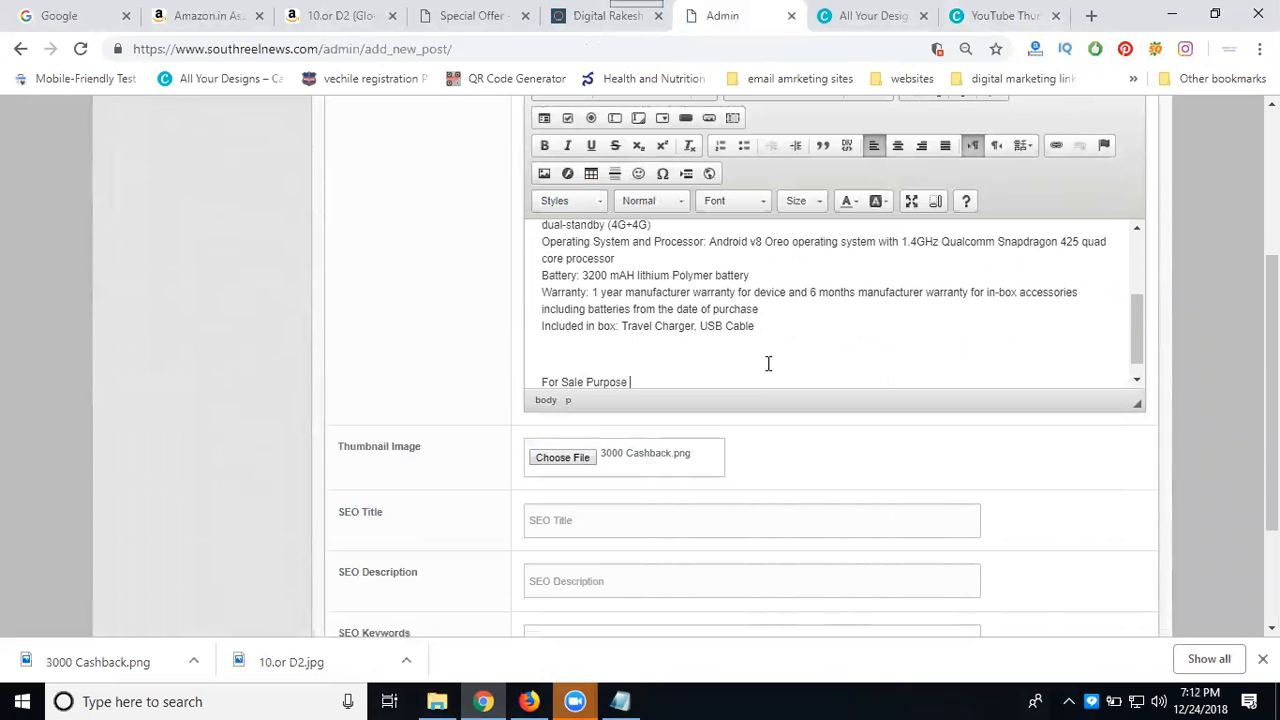
type("ck Image")
key("Return")
key("Return")
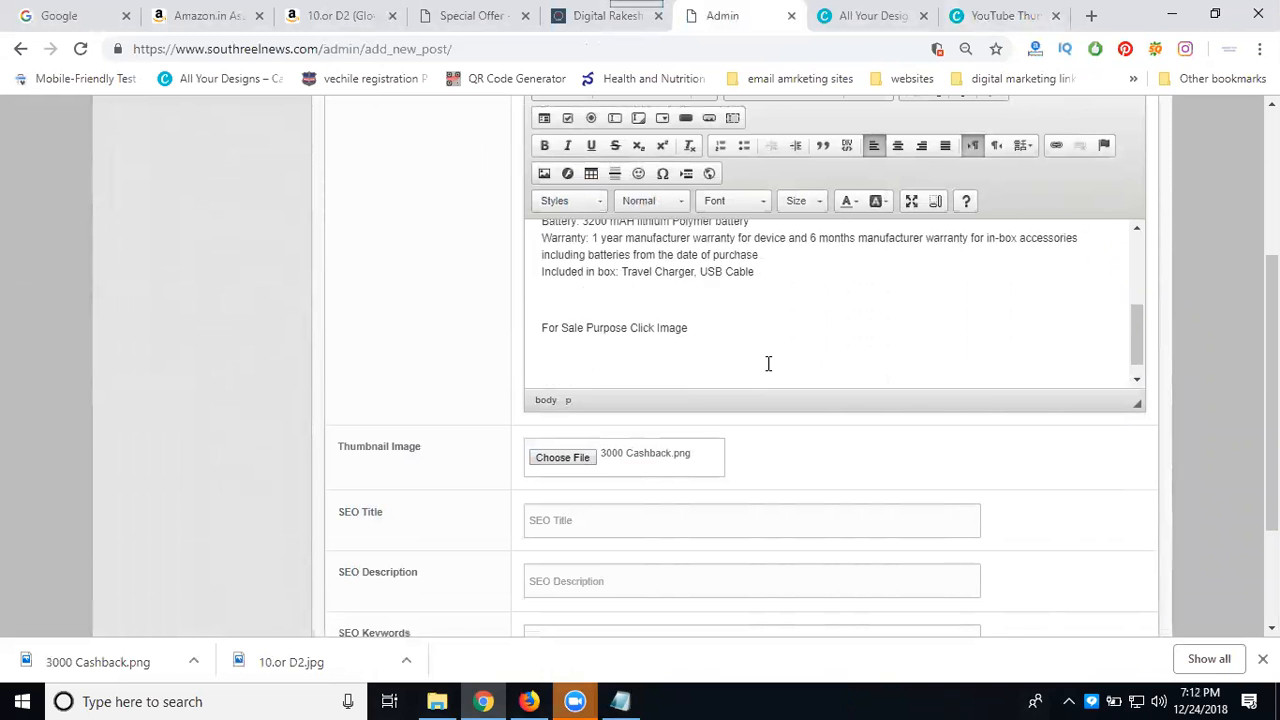
Copy the complete HTML code of the product image link from the Amazon Associates page
left_click(181, 23)
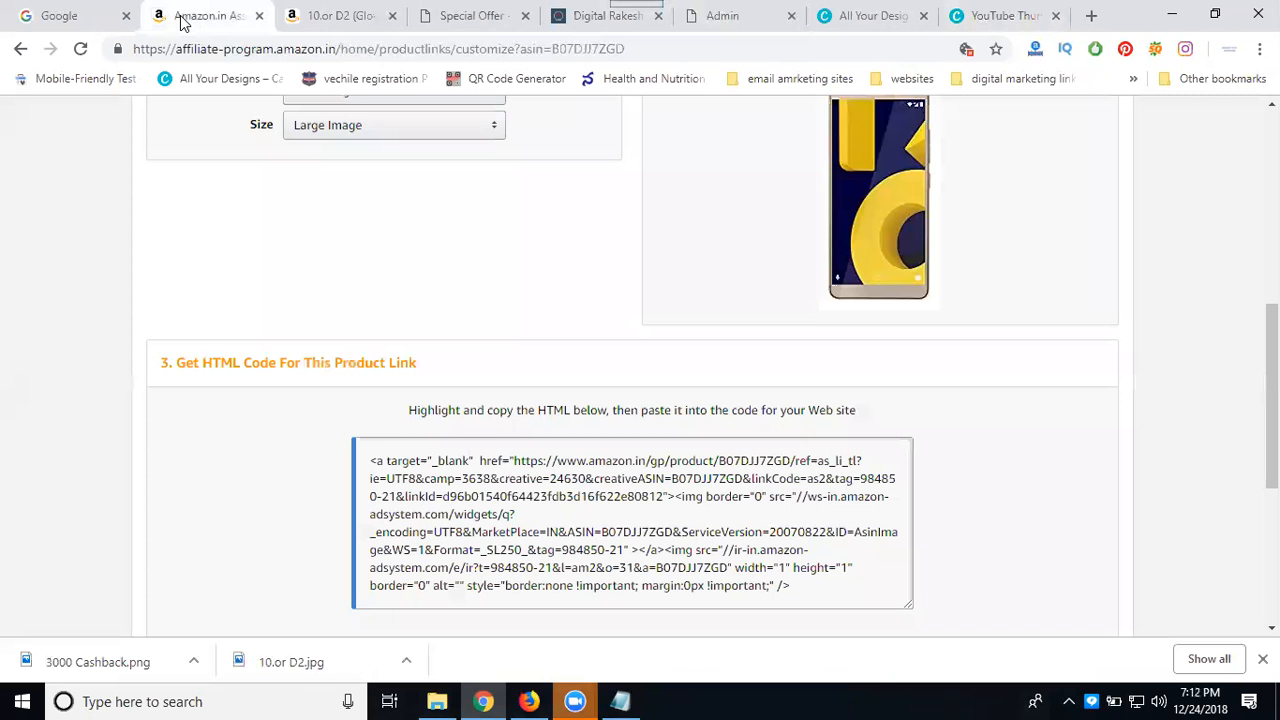
left_click(521, 484)
key("ctrl+c")
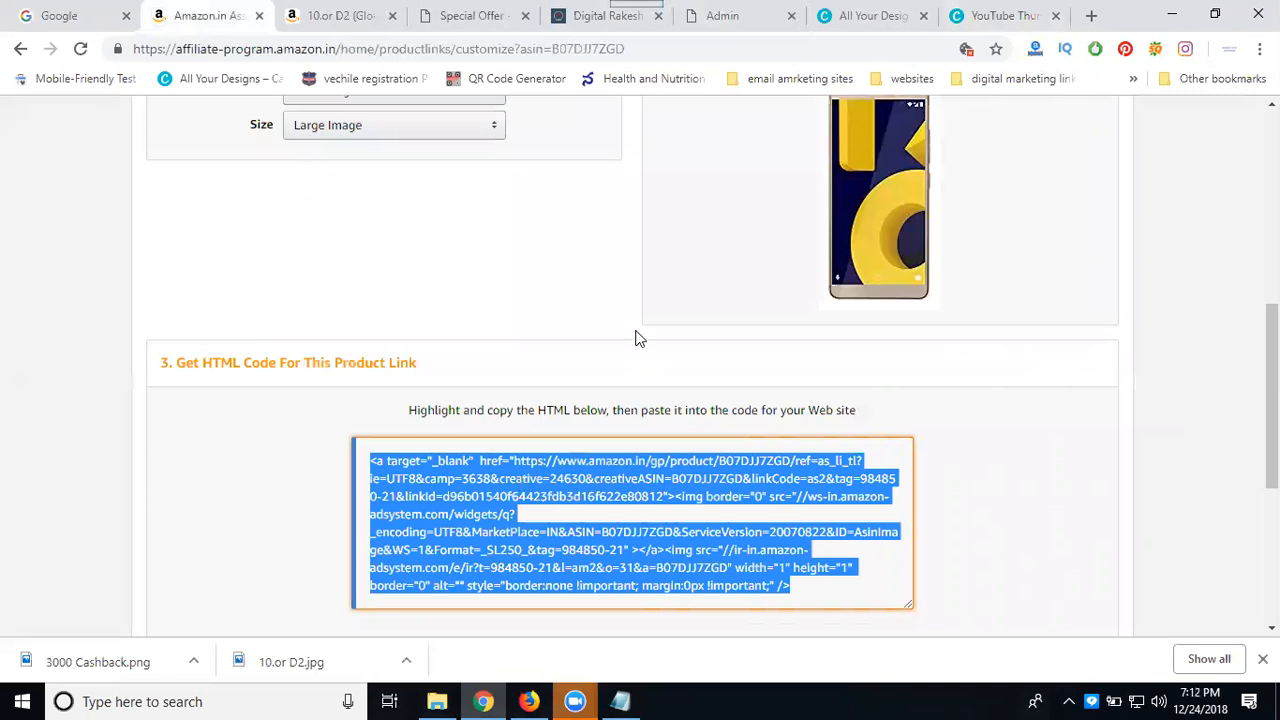
Paste the copied Amazon image-link code into the description's HTML source below "For Sale Purpose Click Image", and return to the formatted view
left_click(720, 18)
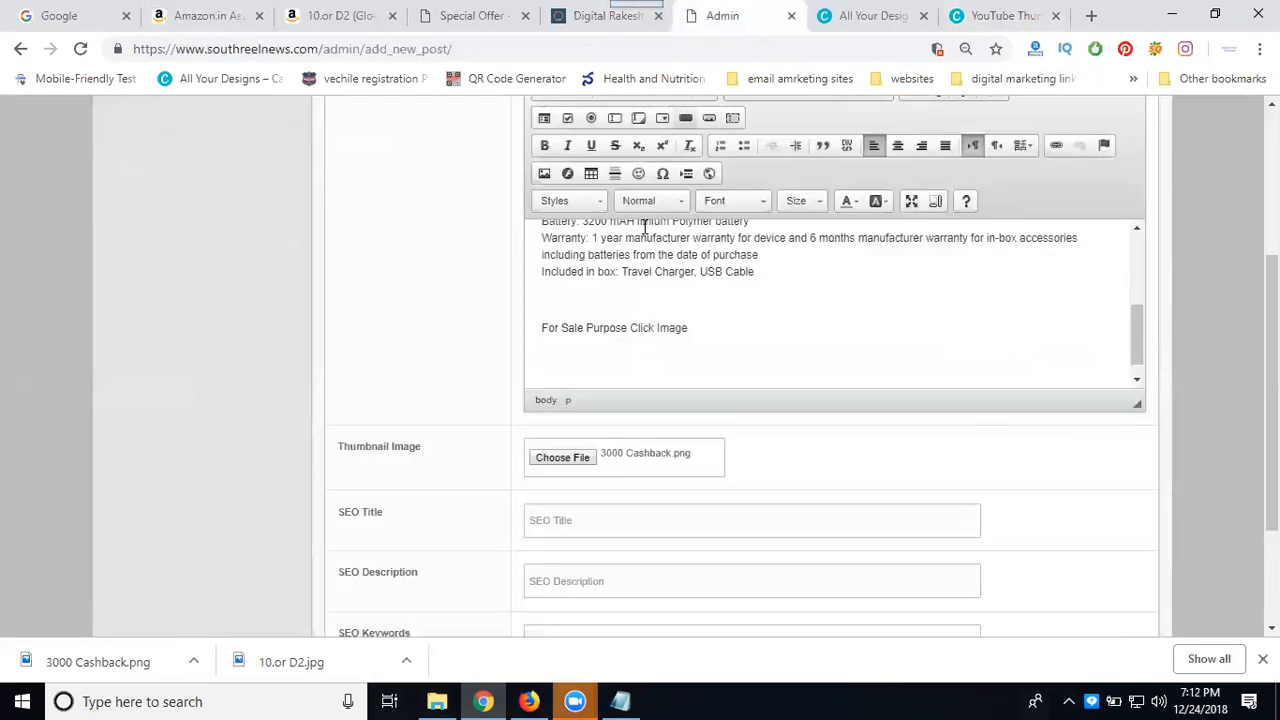
scroll(429, 339, "up", 2)
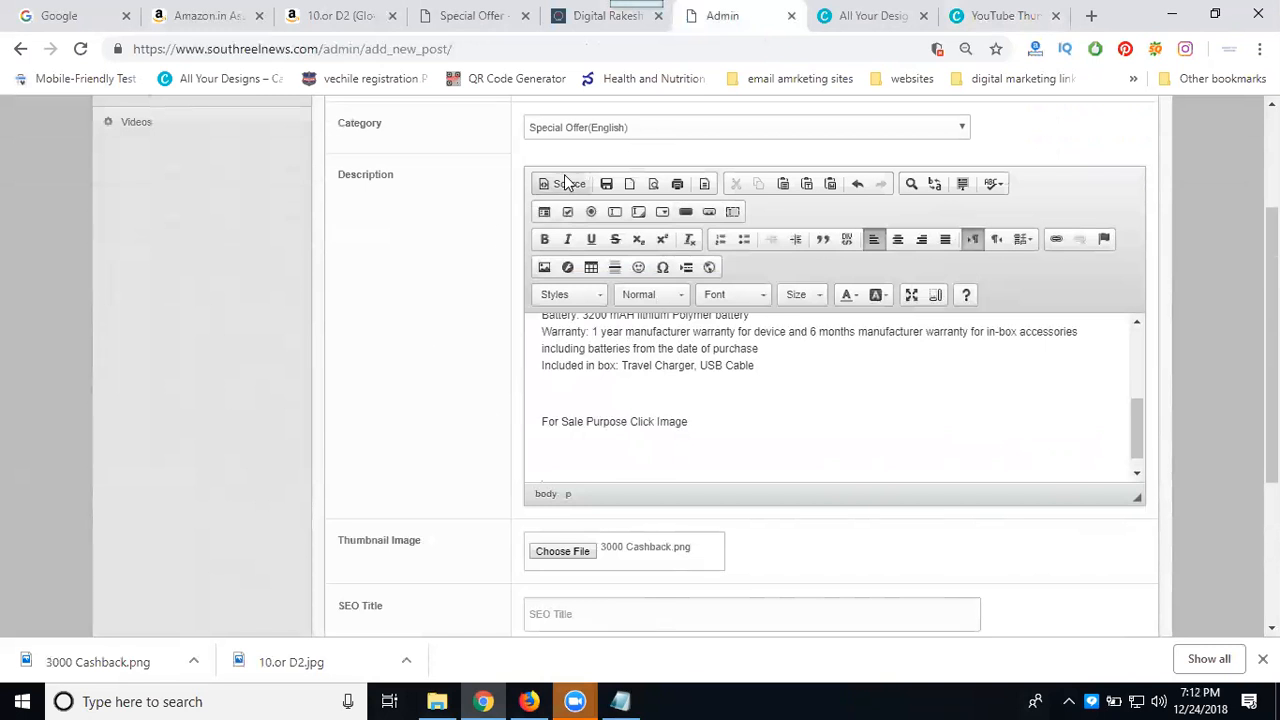
left_click(563, 186)
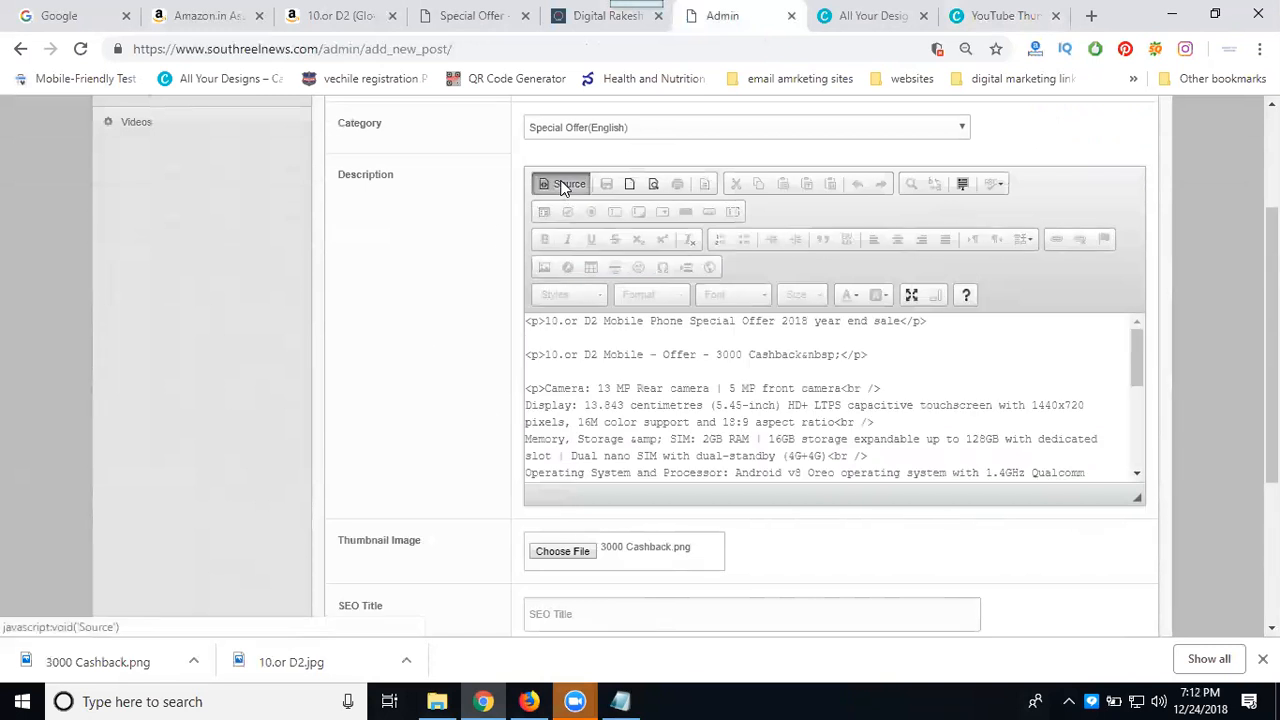
scroll(604, 370, "down", 5)
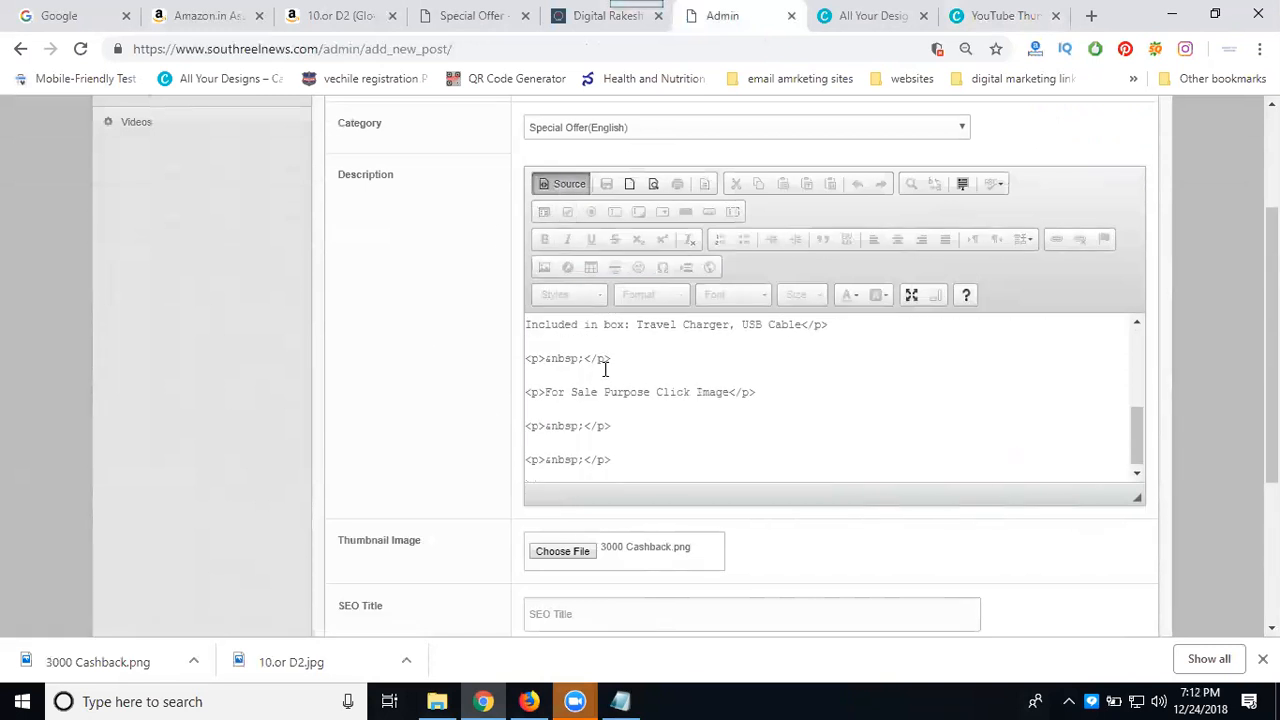
left_click(592, 445)
key("ctrl+v")
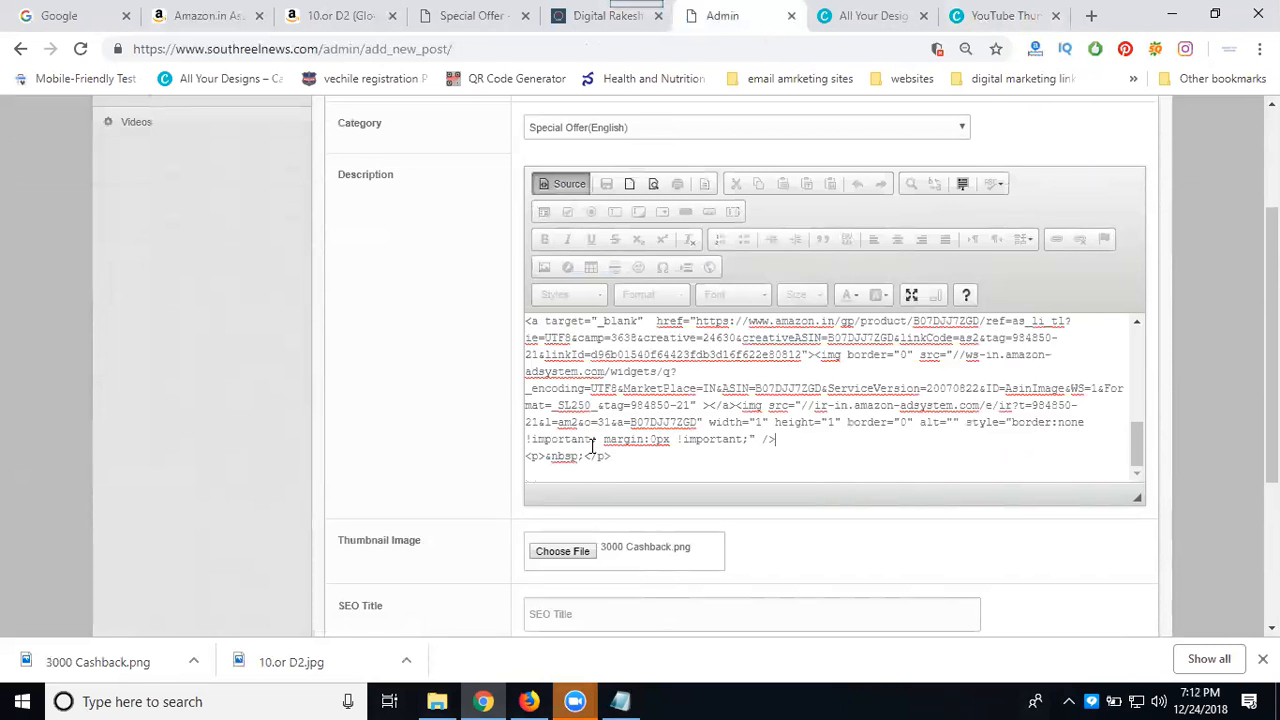
left_click(555, 185)
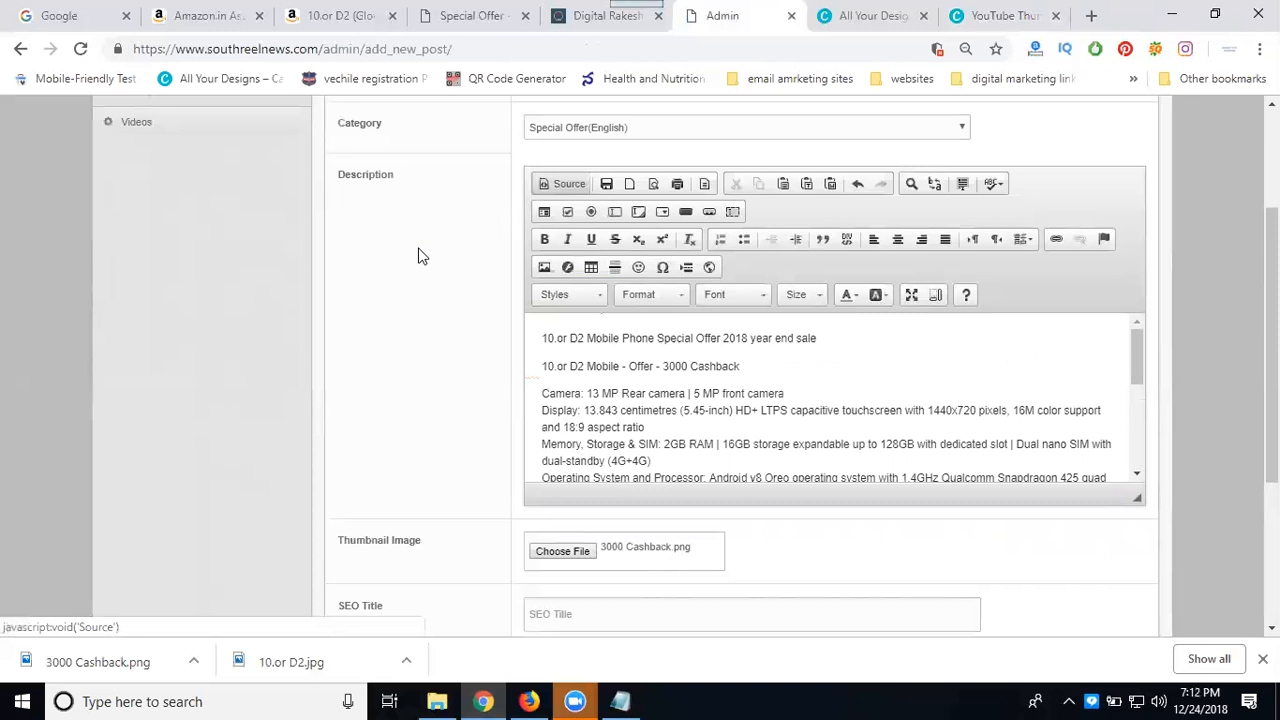
Copy the post title and paste it into the SEO Title, SEO Description and SEO Keywords fields
scroll(377, 304, "up", 1)
scroll(377, 304, "up", 3)
left_click(569, 206)
key("ctrl+a")
key("ctrl+c")
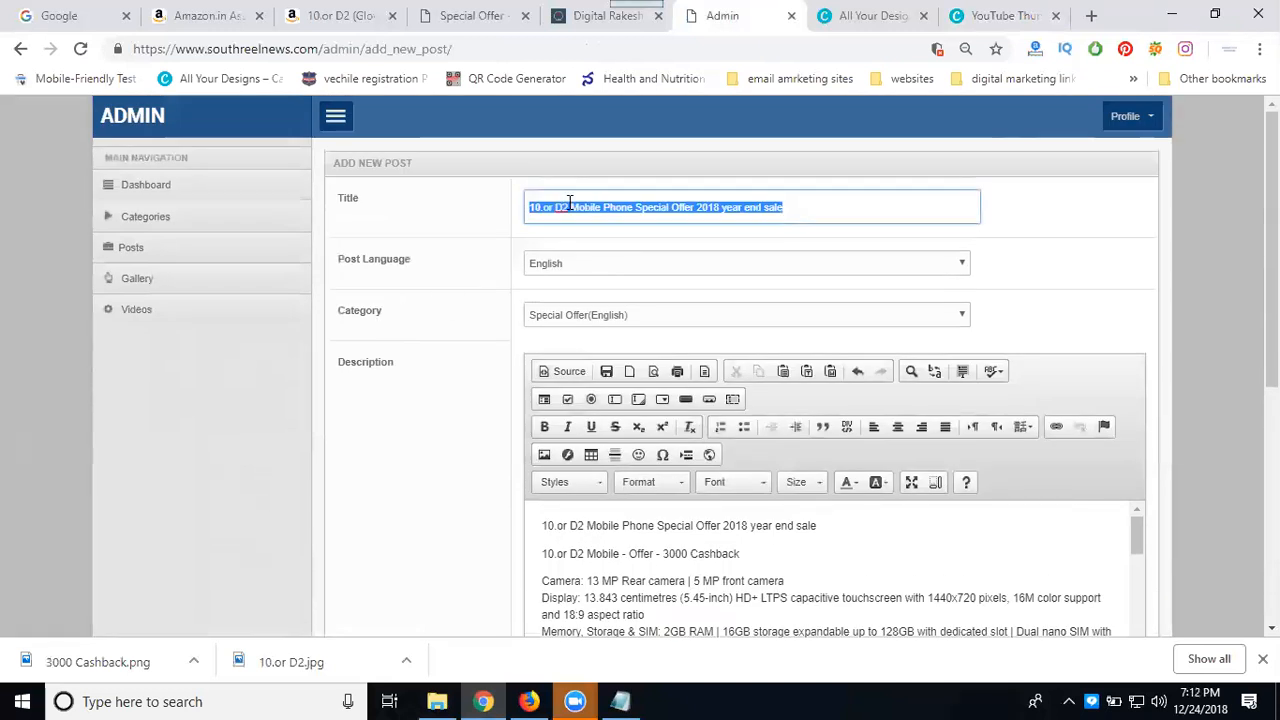
scroll(441, 351, "down", 5)
left_click(561, 357)
key("ctrl+v")
left_click(547, 400)
key("ctrl+v")
left_click(547, 460)
key("ctrl+v")
Append ", Best Sales, Best Mobile Sales" to the SEO description, replace the SEO keywords with that full text, and submit the post
left_click(803, 406)
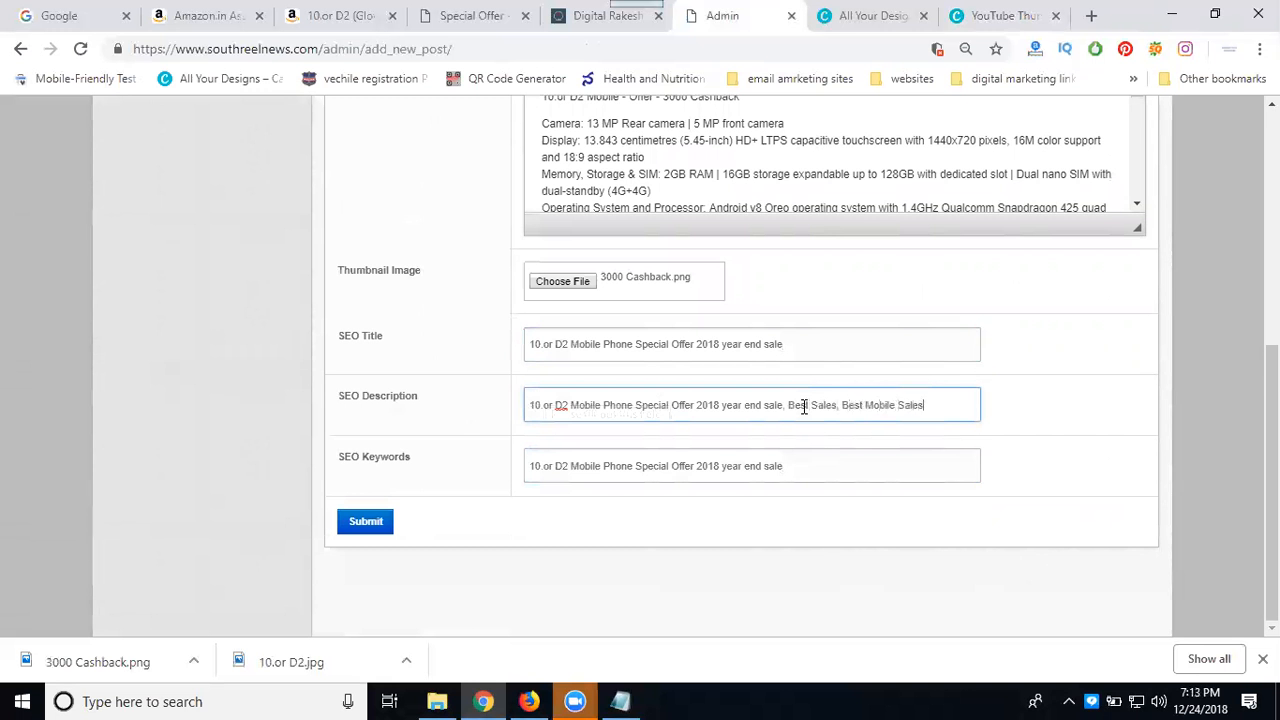
triple_click(803, 405)
key("ctrl+c")
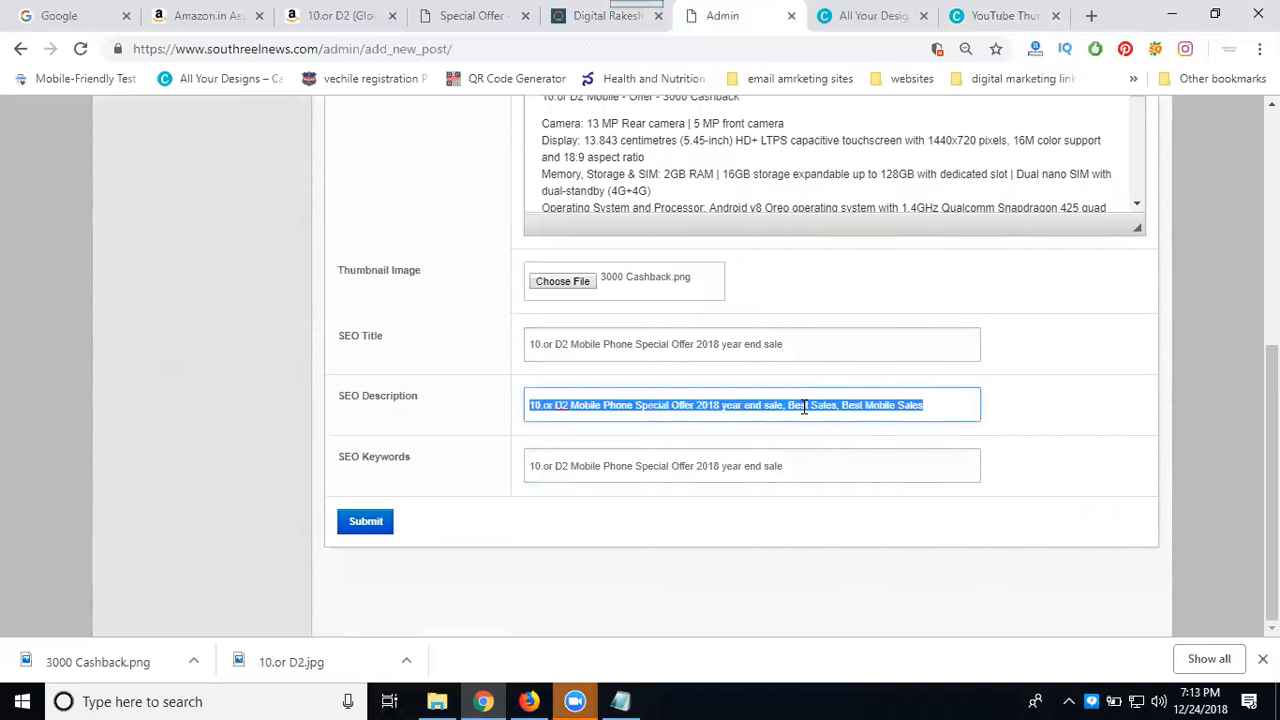
triple_click(768, 466)
key("ctrl+v")
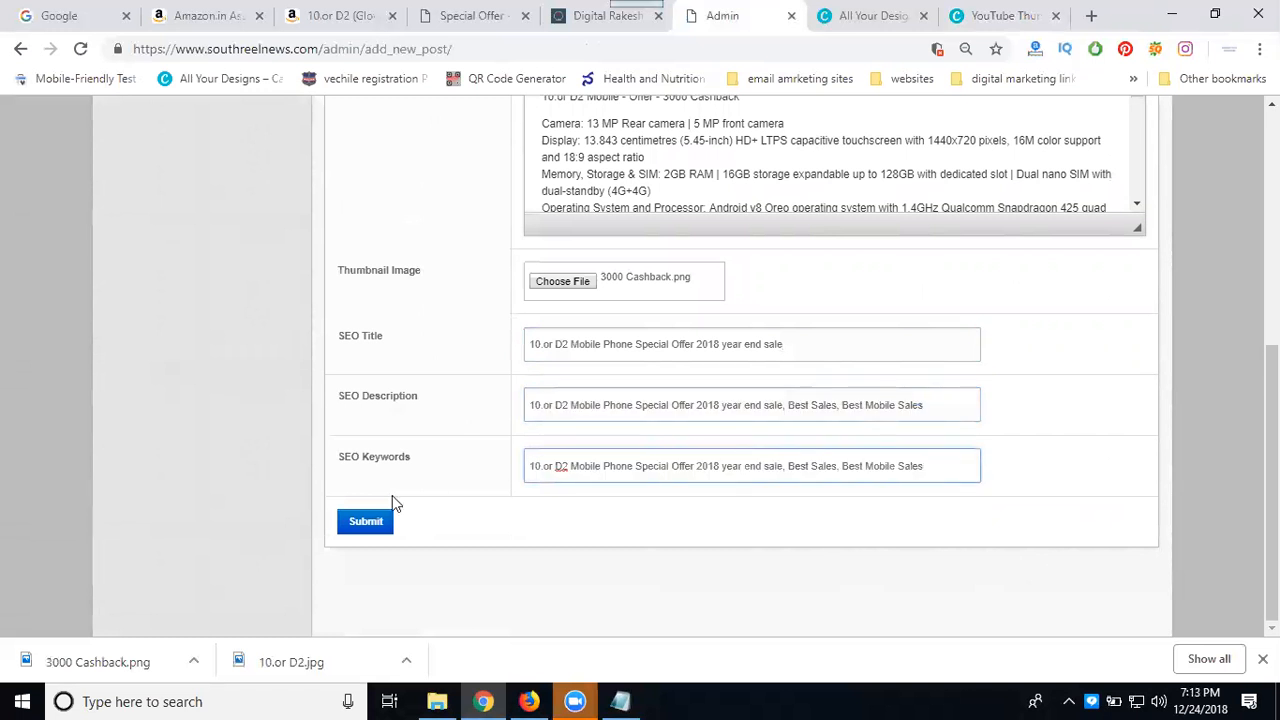
left_click(366, 522)
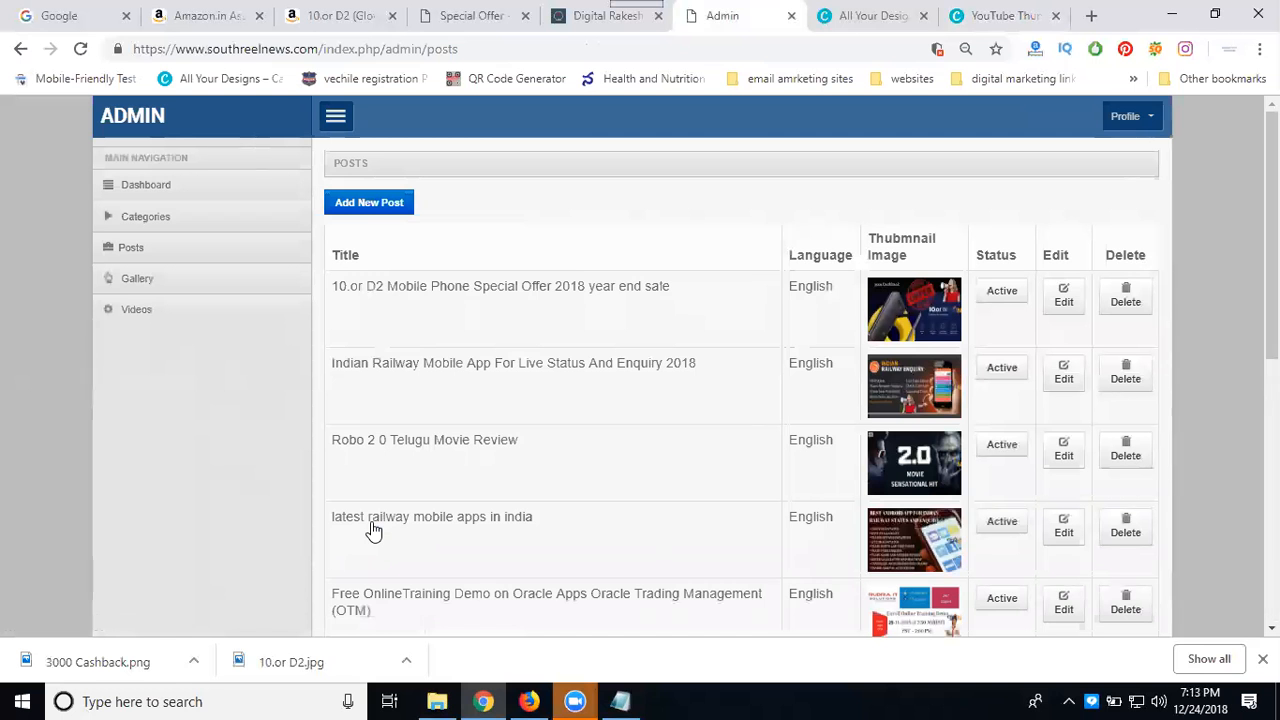
Refresh the site's Special Offer page, open the new 10.or D2 post and review its thumbnail, specifications and product image
left_click(460, 10)
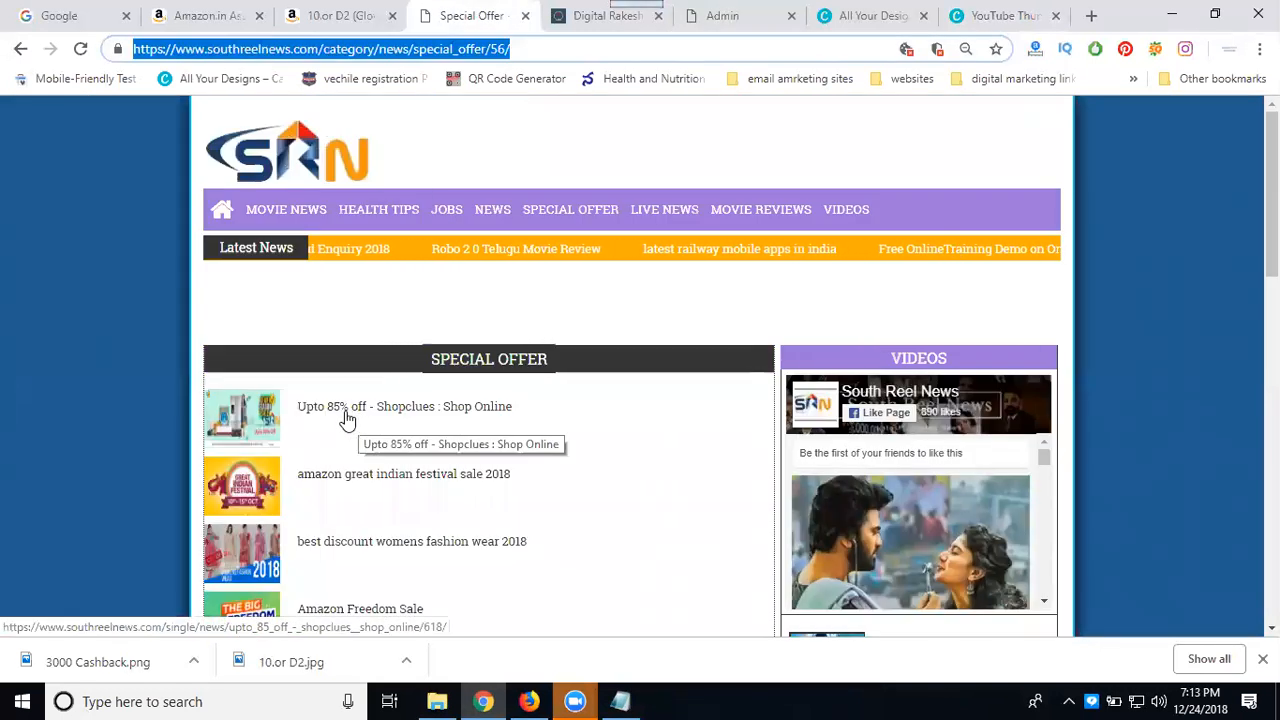
left_click(82, 49)
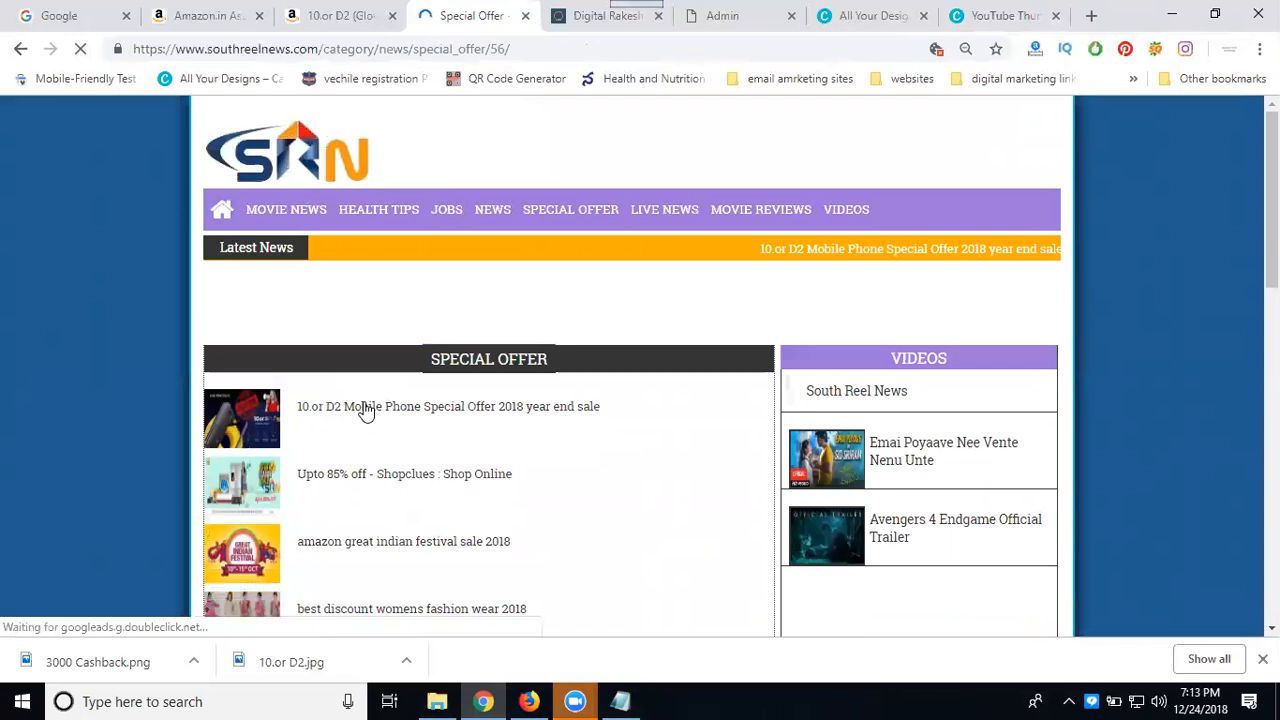
left_click(366, 411)
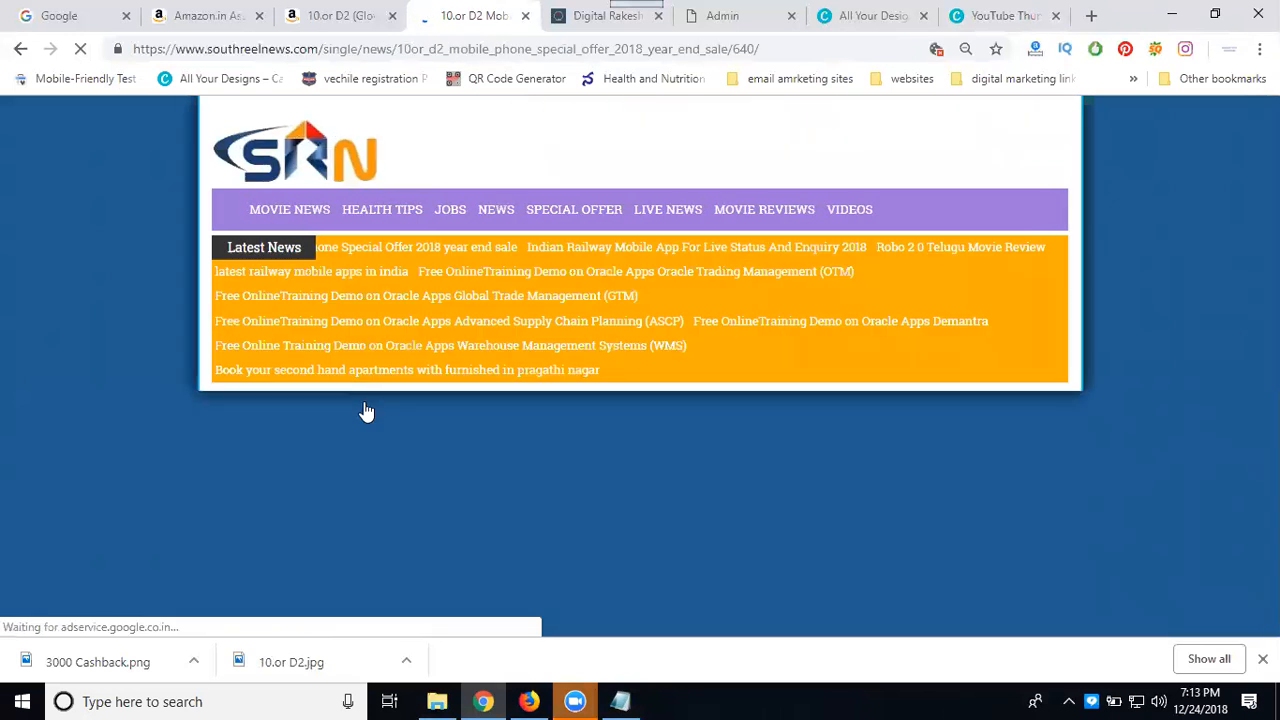
scroll(455, 410, "down", 2)
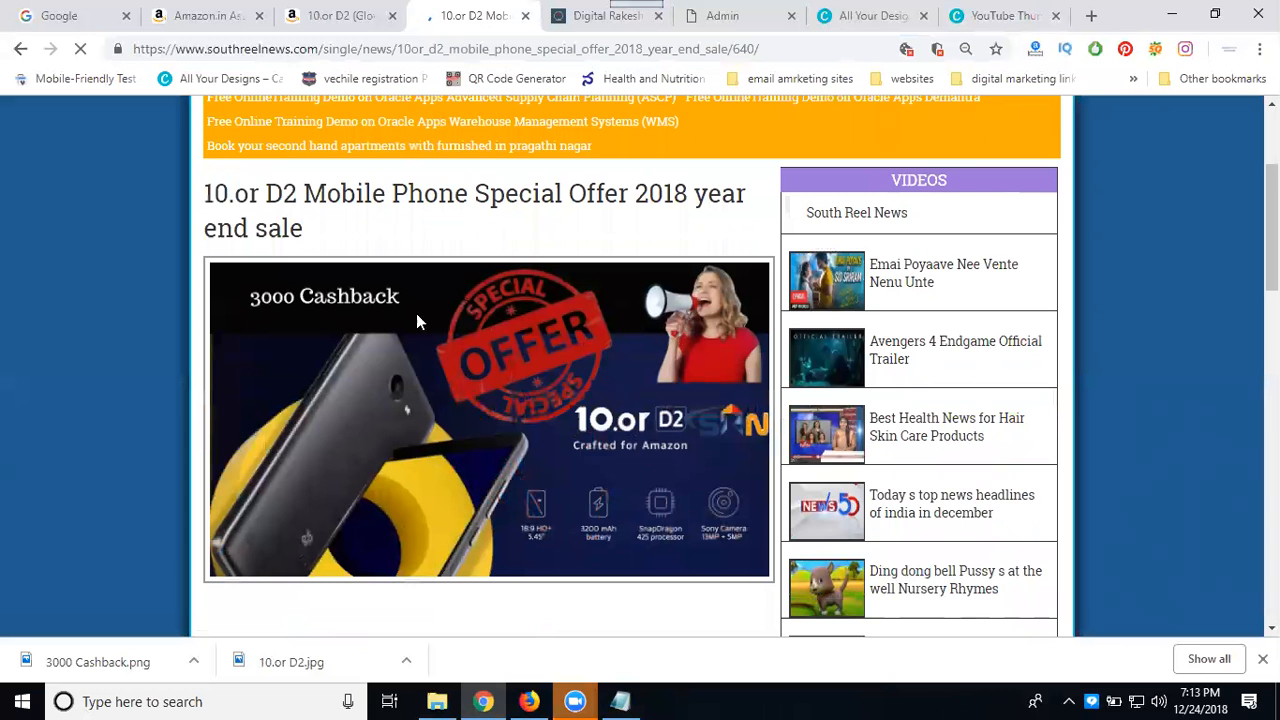
scroll(292, 318, "down", 1)
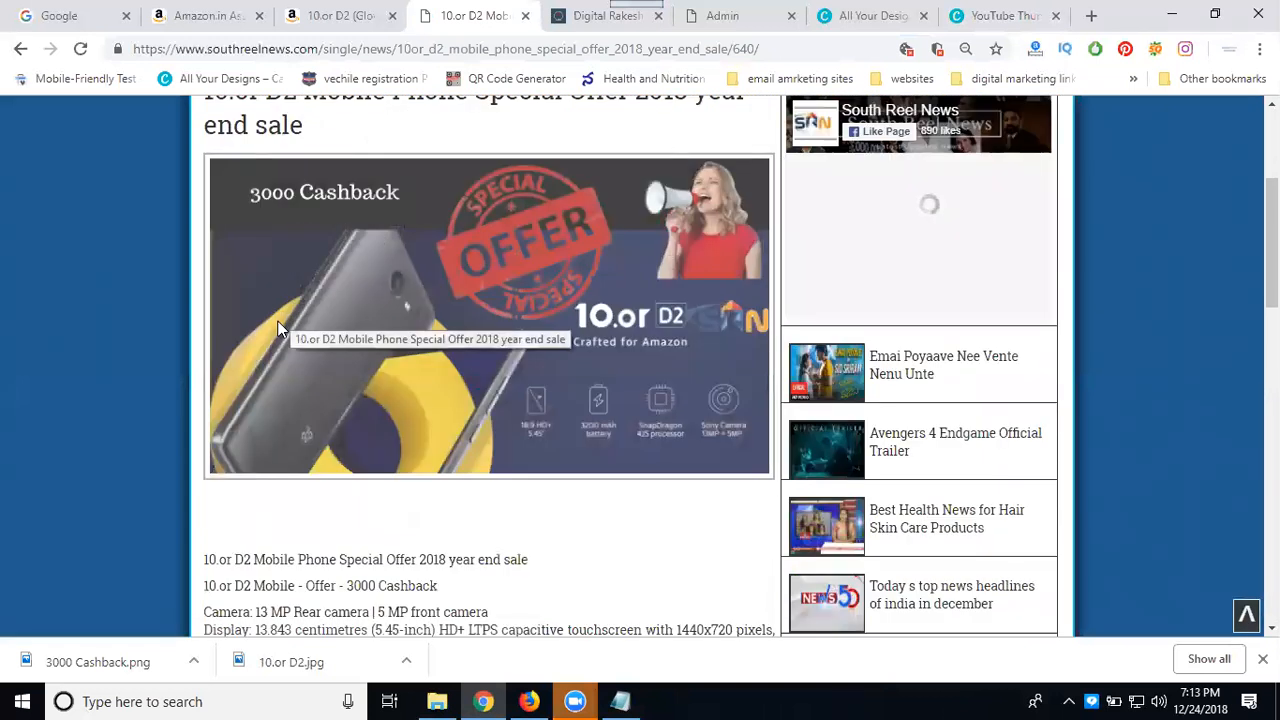
scroll(285, 320, "down", 3)
scroll(282, 330, "down", 1)
scroll(275, 330, "down", 1)
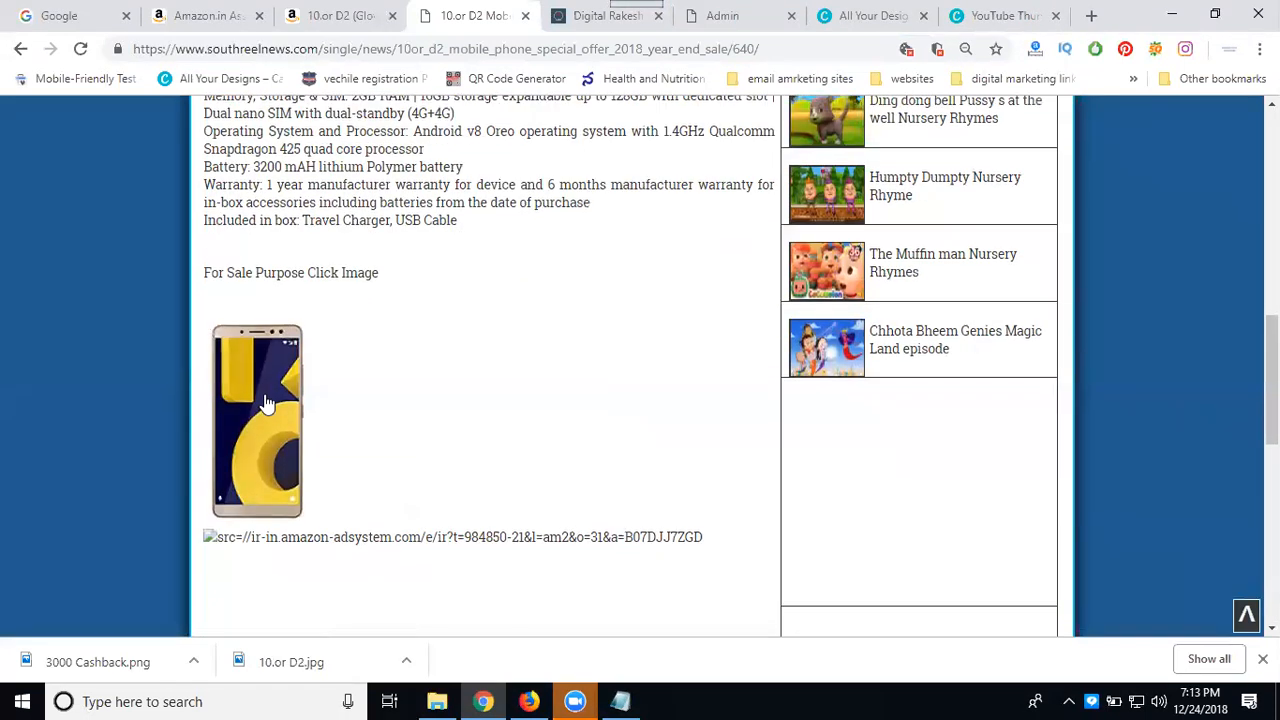
Follow the post's product image link to Amazon, check the 10.or D2 product page, and return to the post
left_click(262, 326)
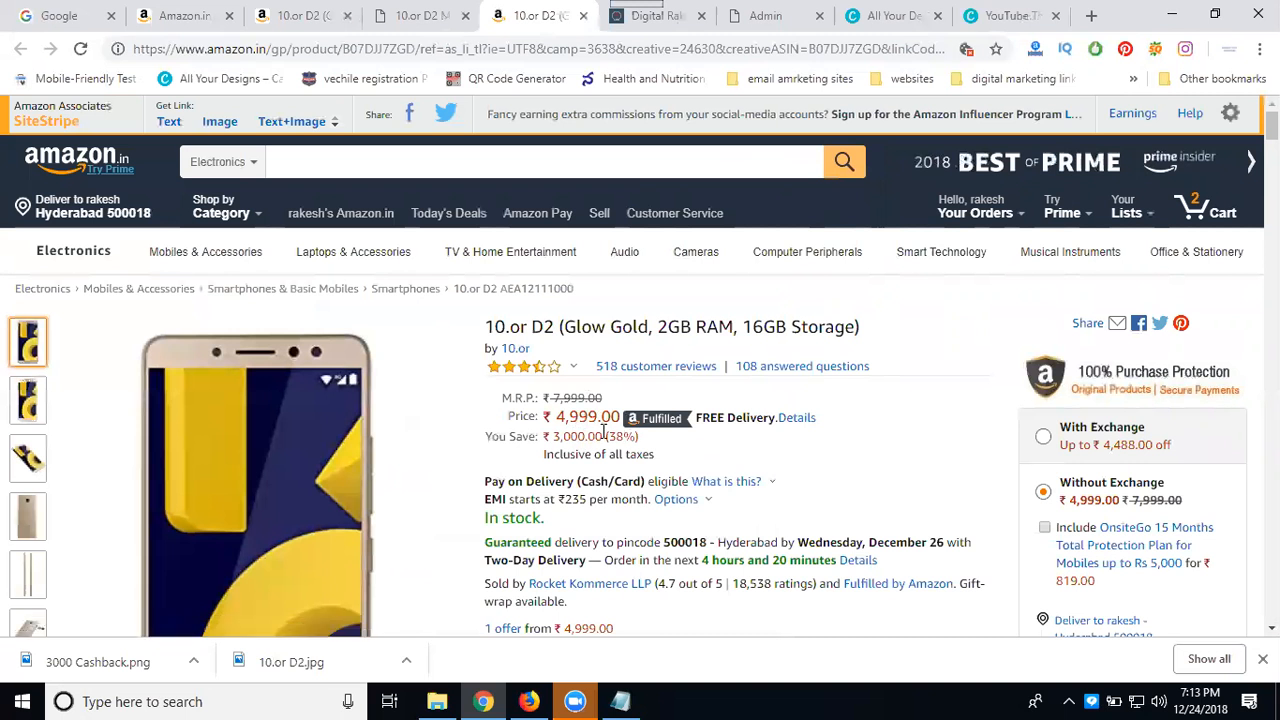
scroll(603, 432, "down", 2)
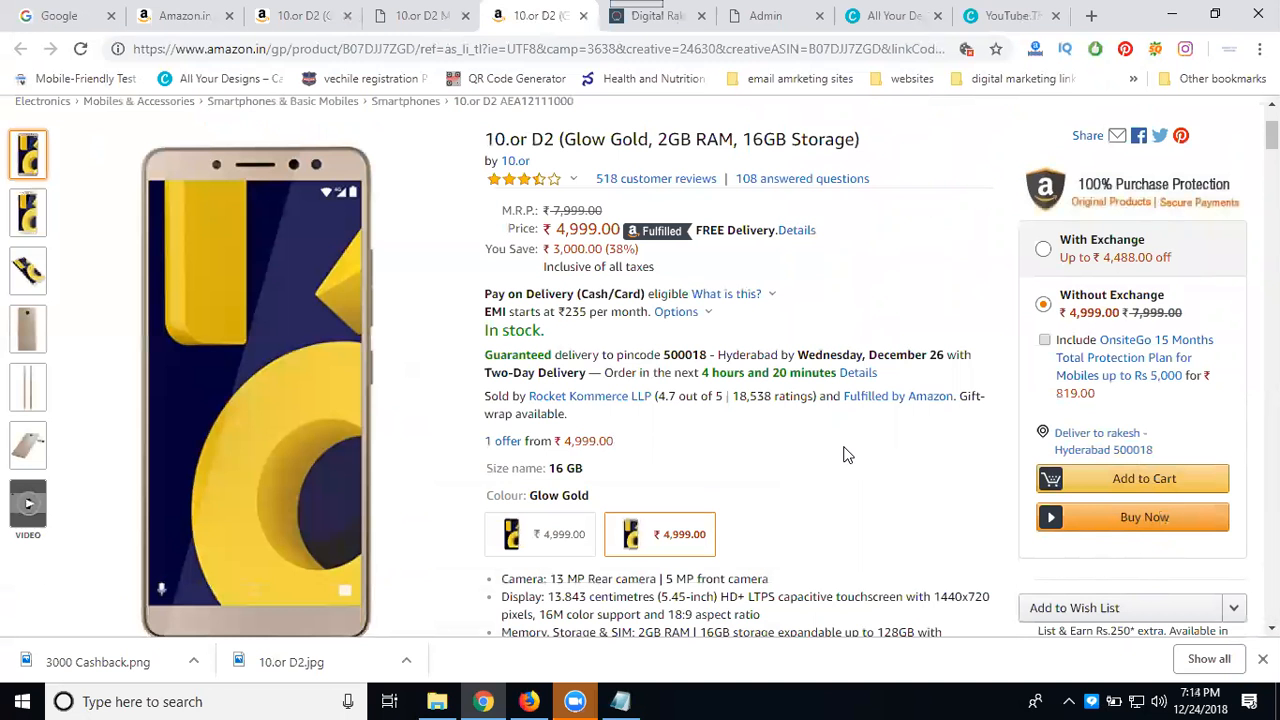
left_click(395, 16)
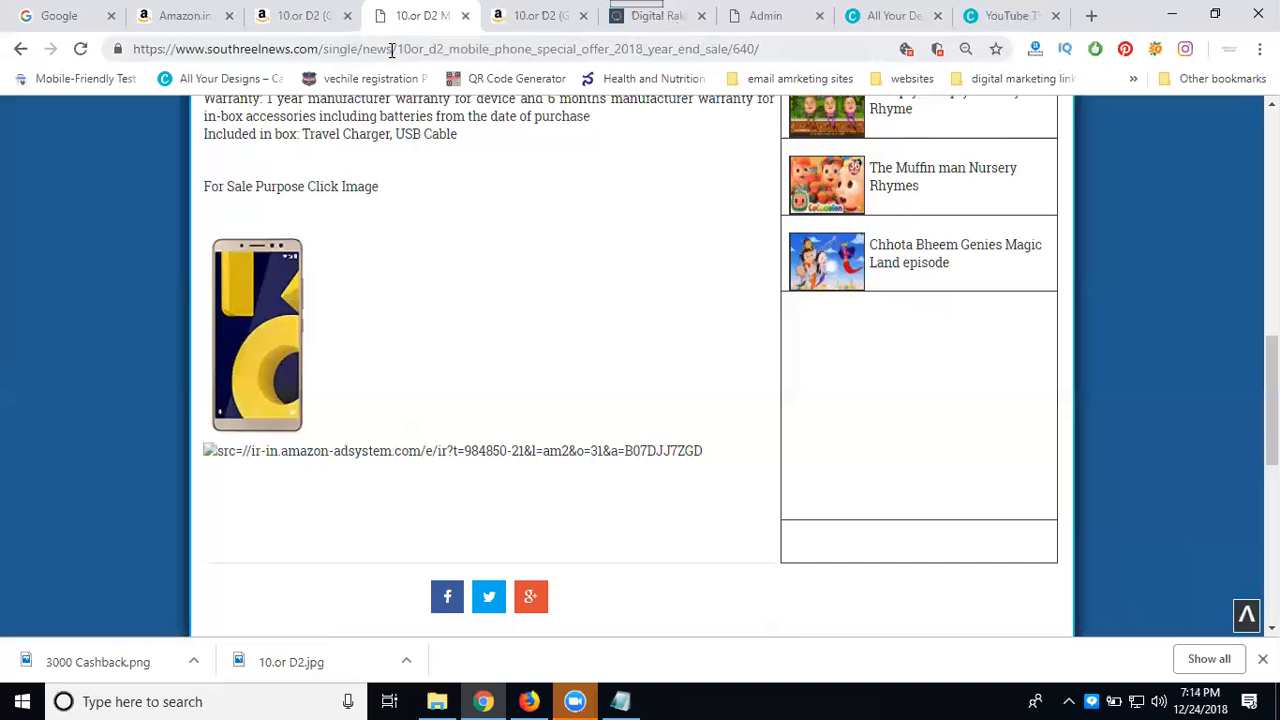
Go to the Amazon Associates home page and examine the earnings overview and this month's summary
left_click(172, 16)
scroll(580, 366, "up", 6)
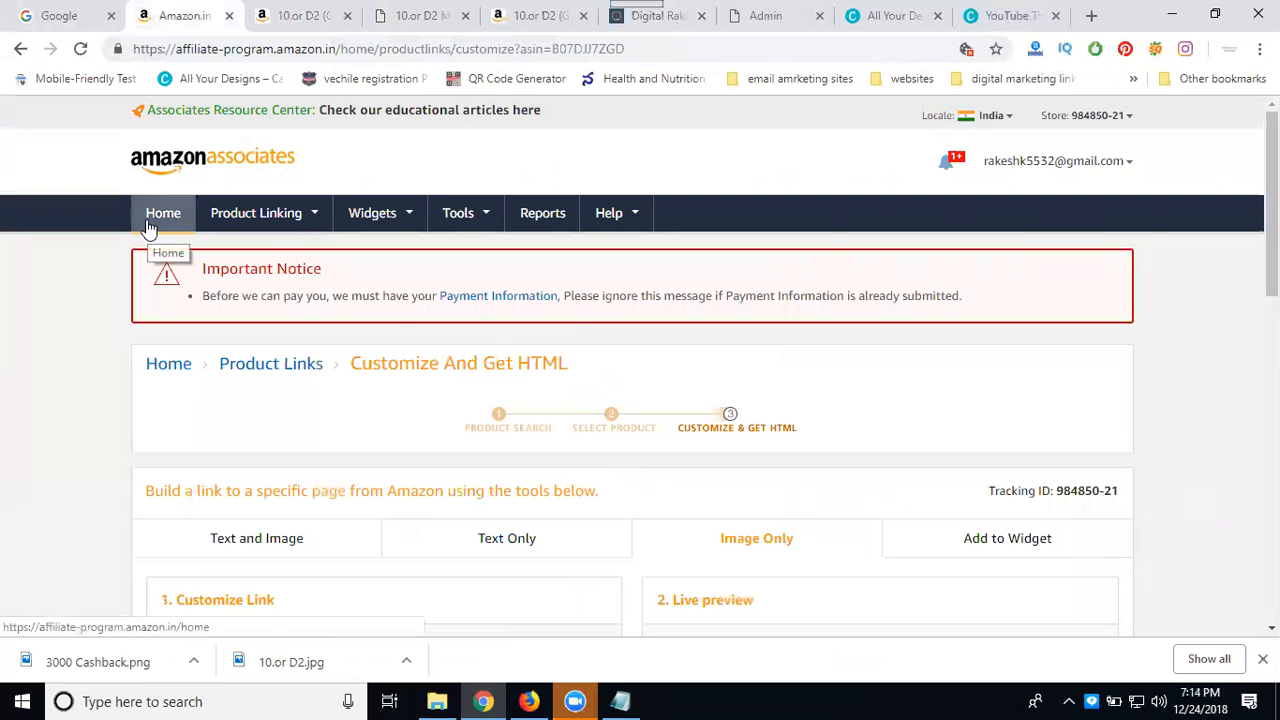
left_click(147, 228)
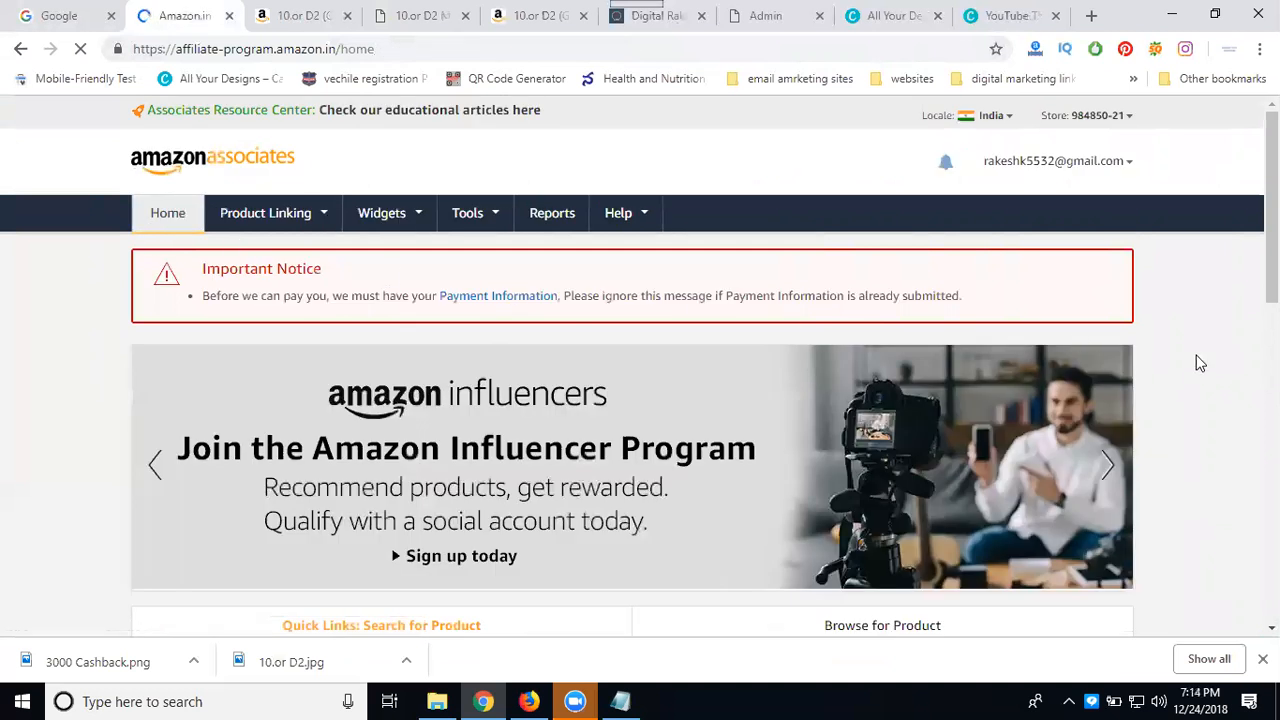
scroll(1215, 365, "down", 5)
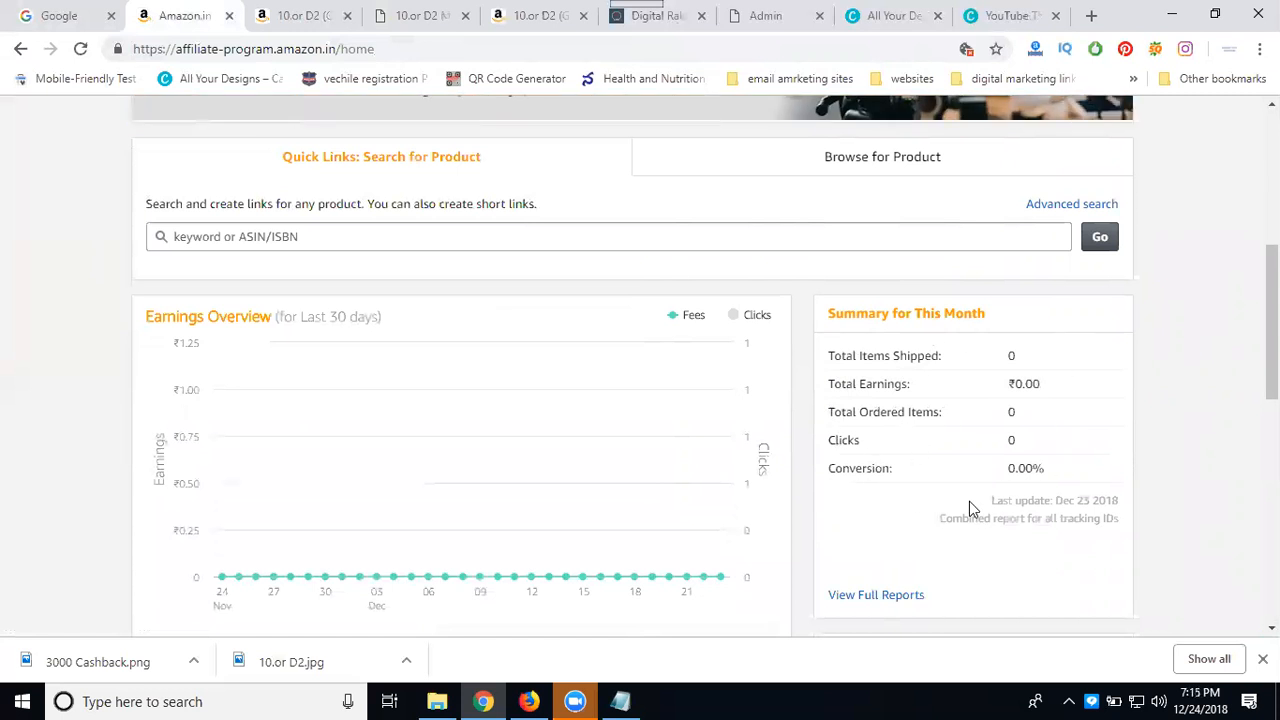
scroll(991, 400, "down", 2)
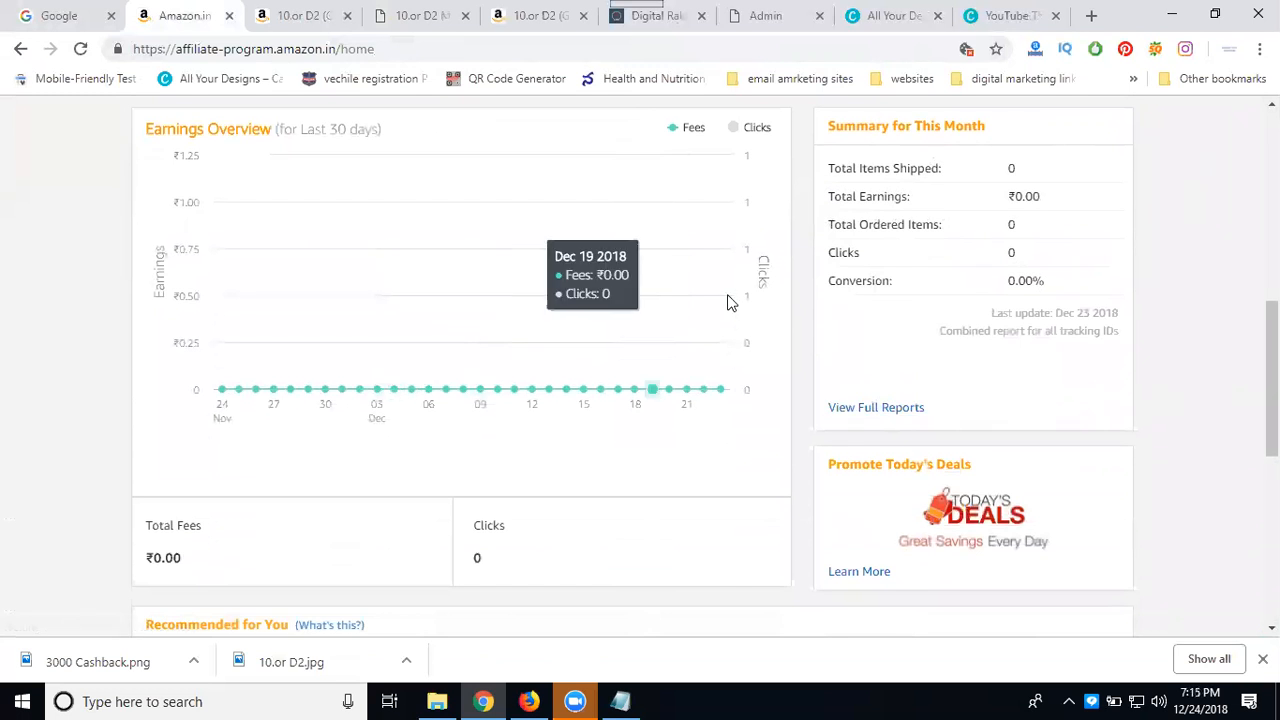